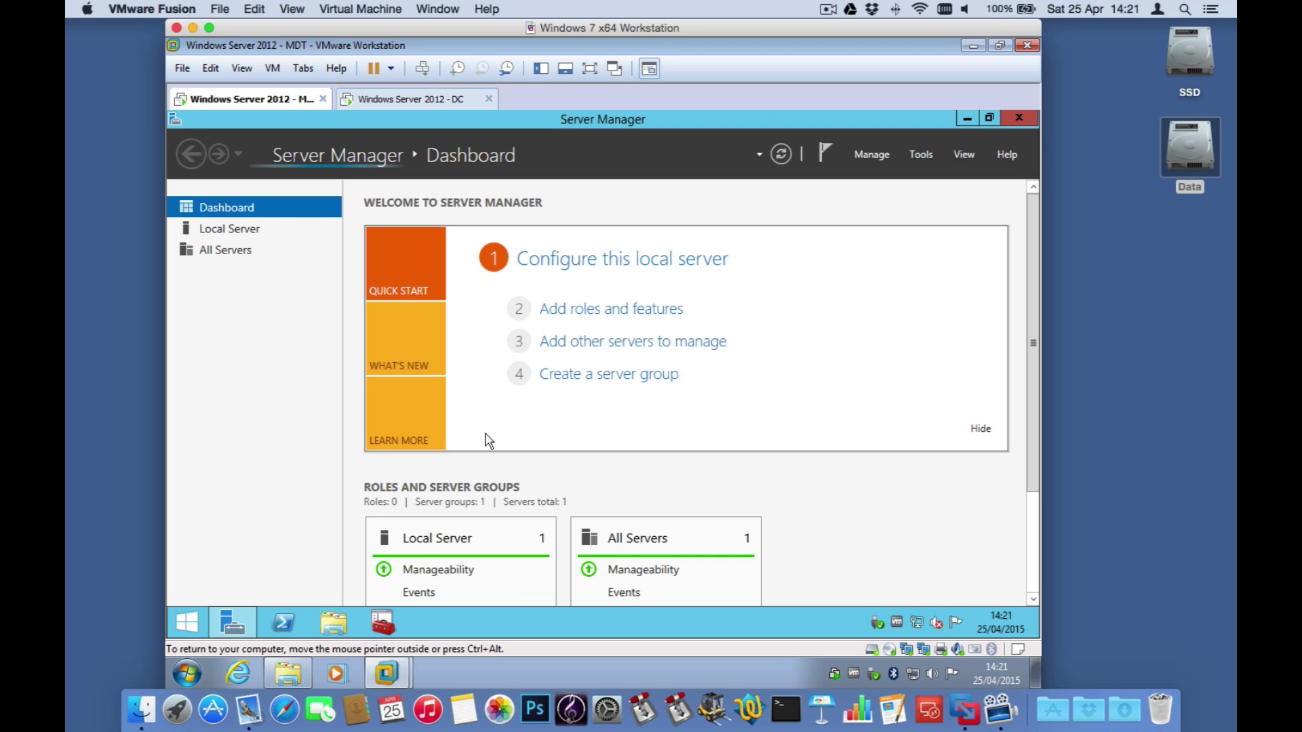
Step: Launch the Add Roles and Features wizard from Server Manager's Manage menu
{"action": "left_click", "coordinate": [866, 156]}
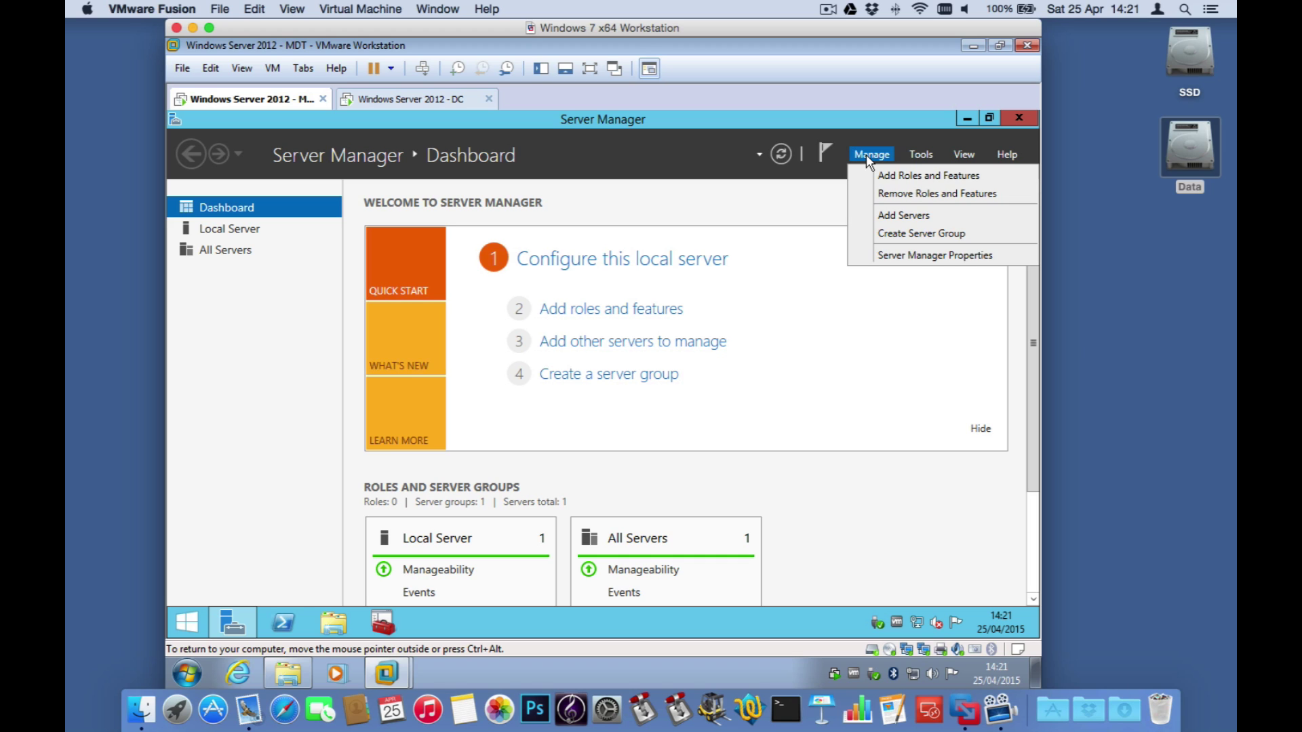
{"action": "left_click", "coordinate": [902, 176]}
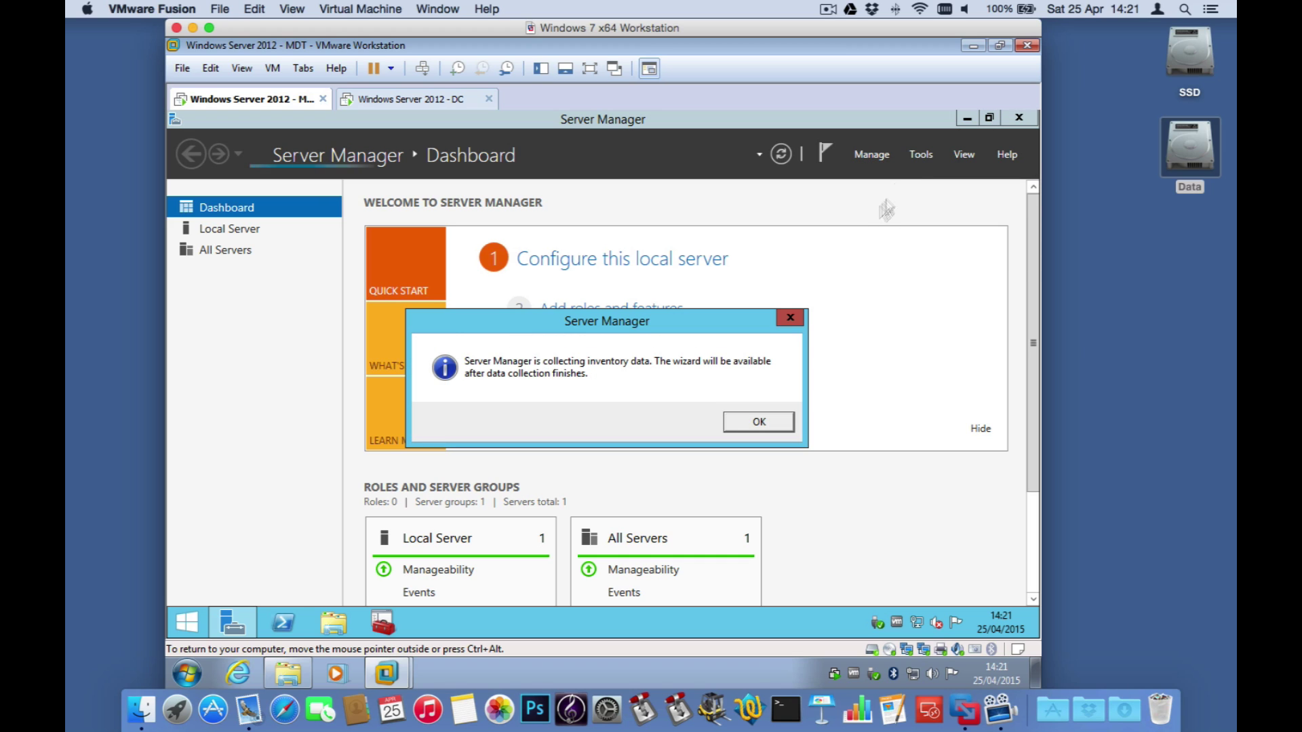
{"action": "left_click", "coordinate": [747, 426]}
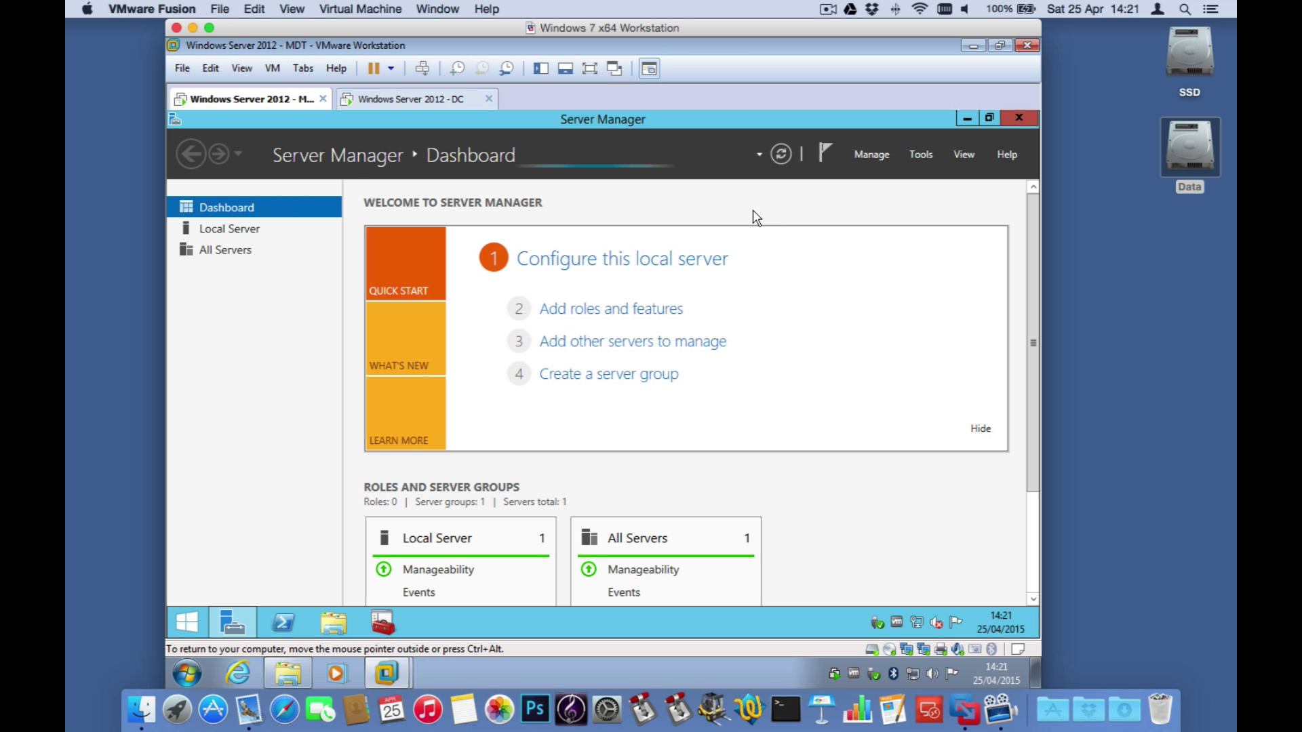
{"action": "left_click", "coordinate": [873, 156]}
{"action": "left_click", "coordinate": [880, 180]}
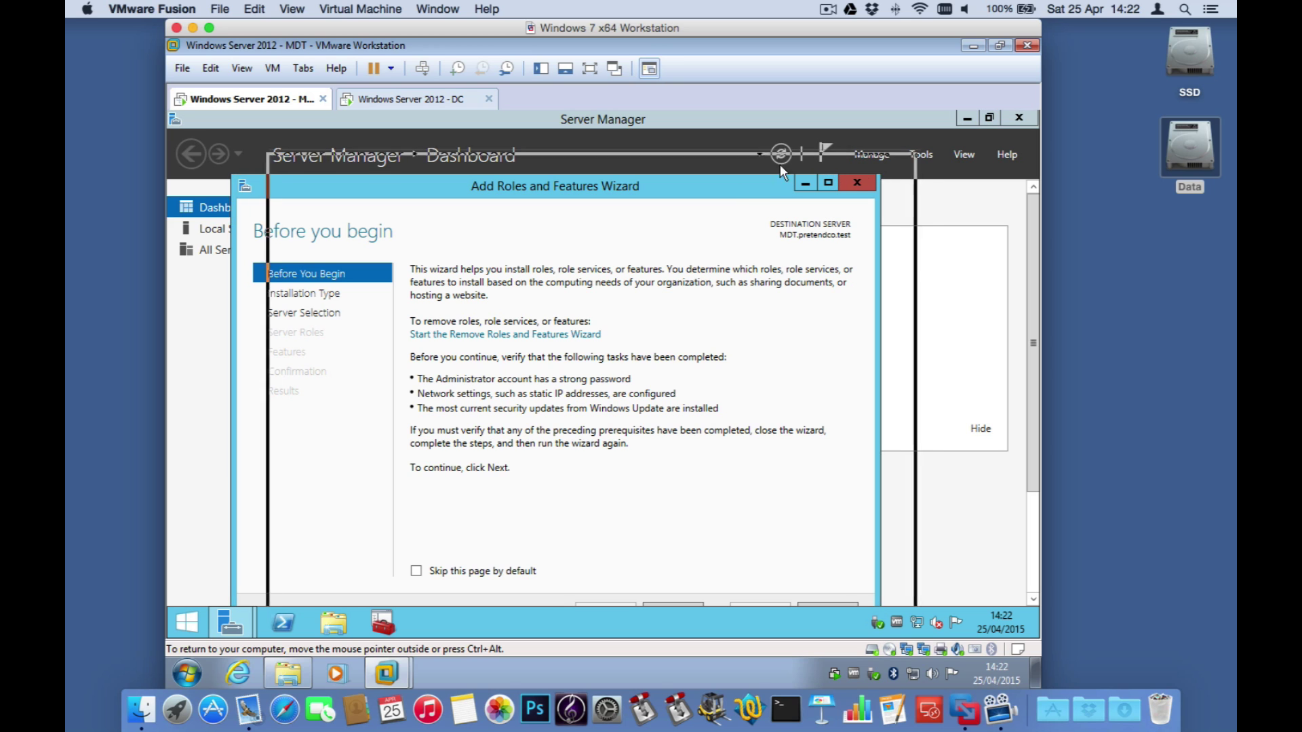
Step: Choose role-based installation on the local server and select Windows Deployment Services with its management tools
{"action": "left_click", "coordinate": [734, 583]}
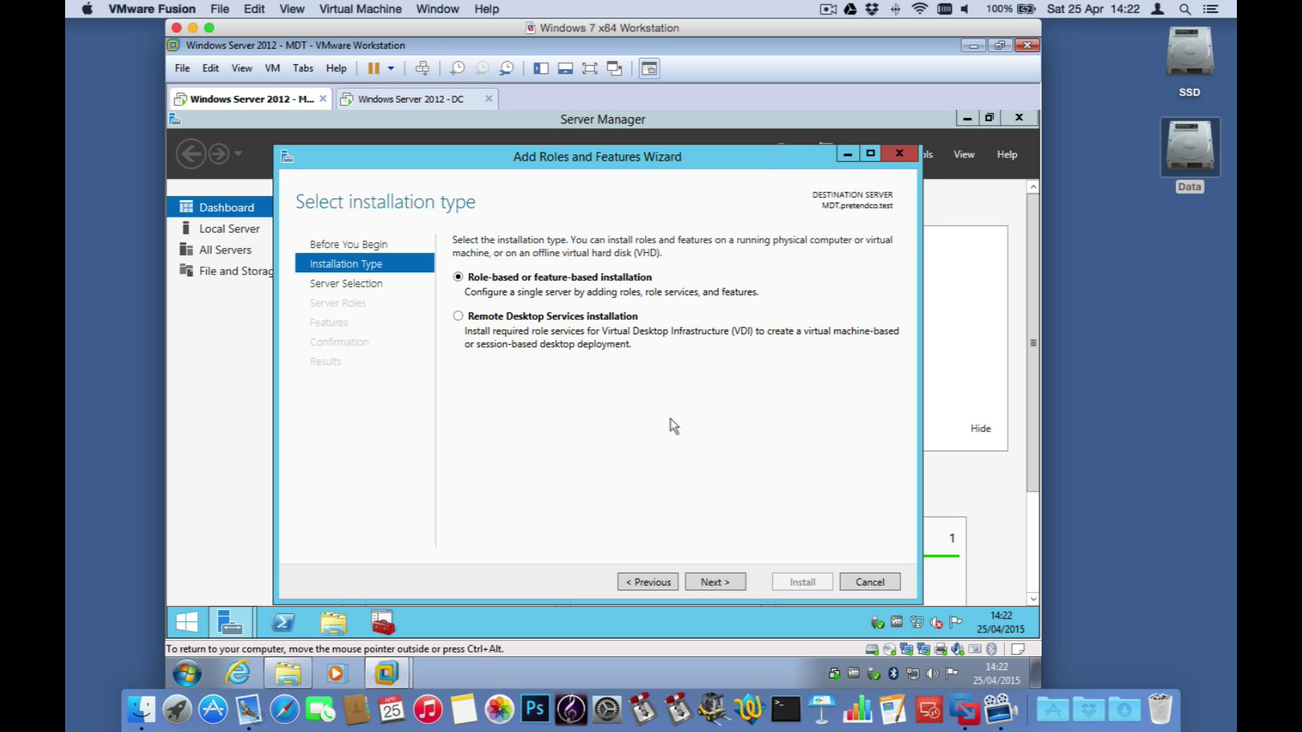
{"action": "left_click", "coordinate": [716, 585]}
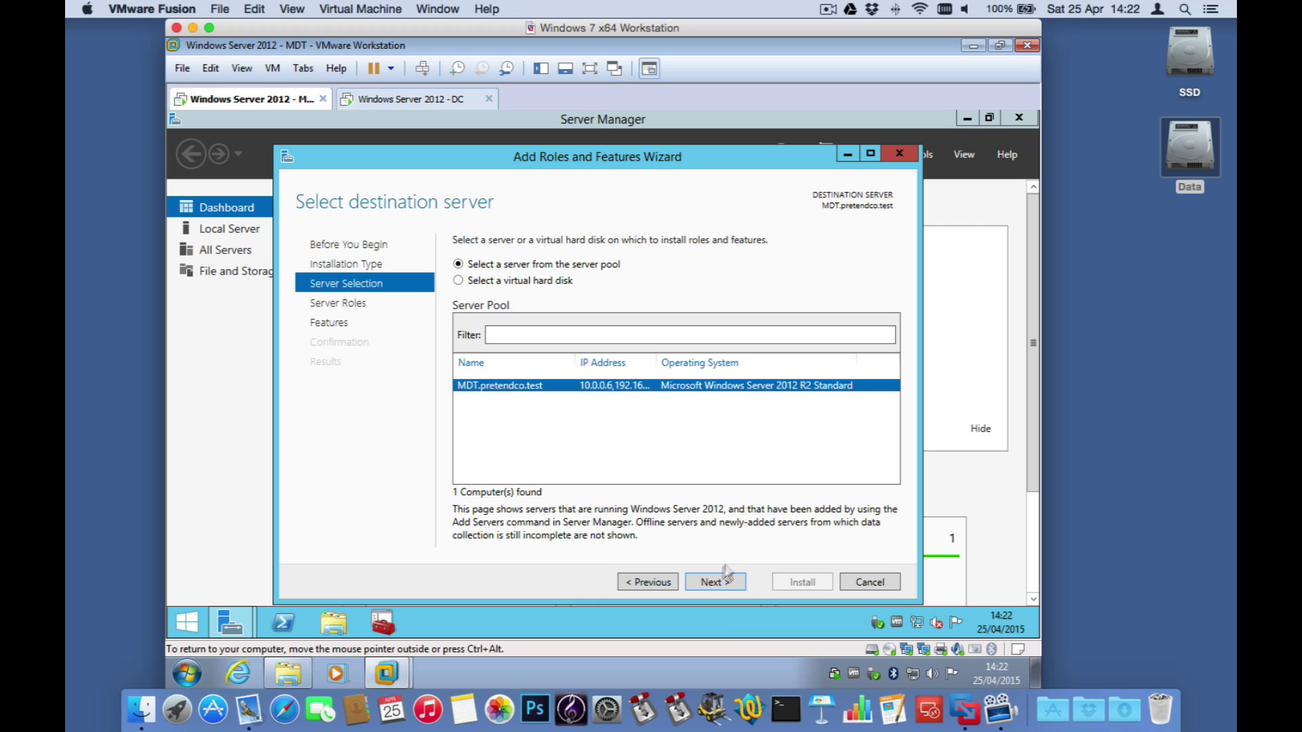
{"action": "left_click", "coordinate": [716, 581]}
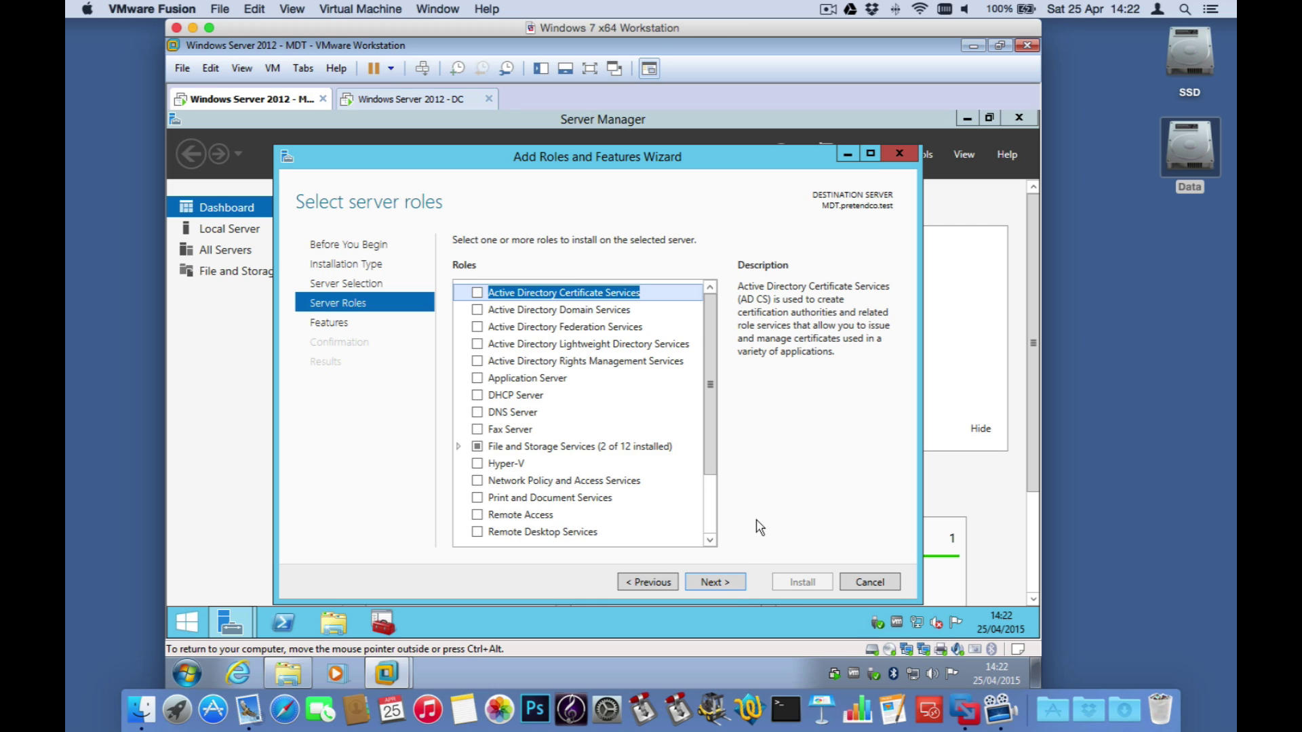
{"action": "left_click_drag", "start_coordinate": [710, 468], "coordinate": [709, 532]}
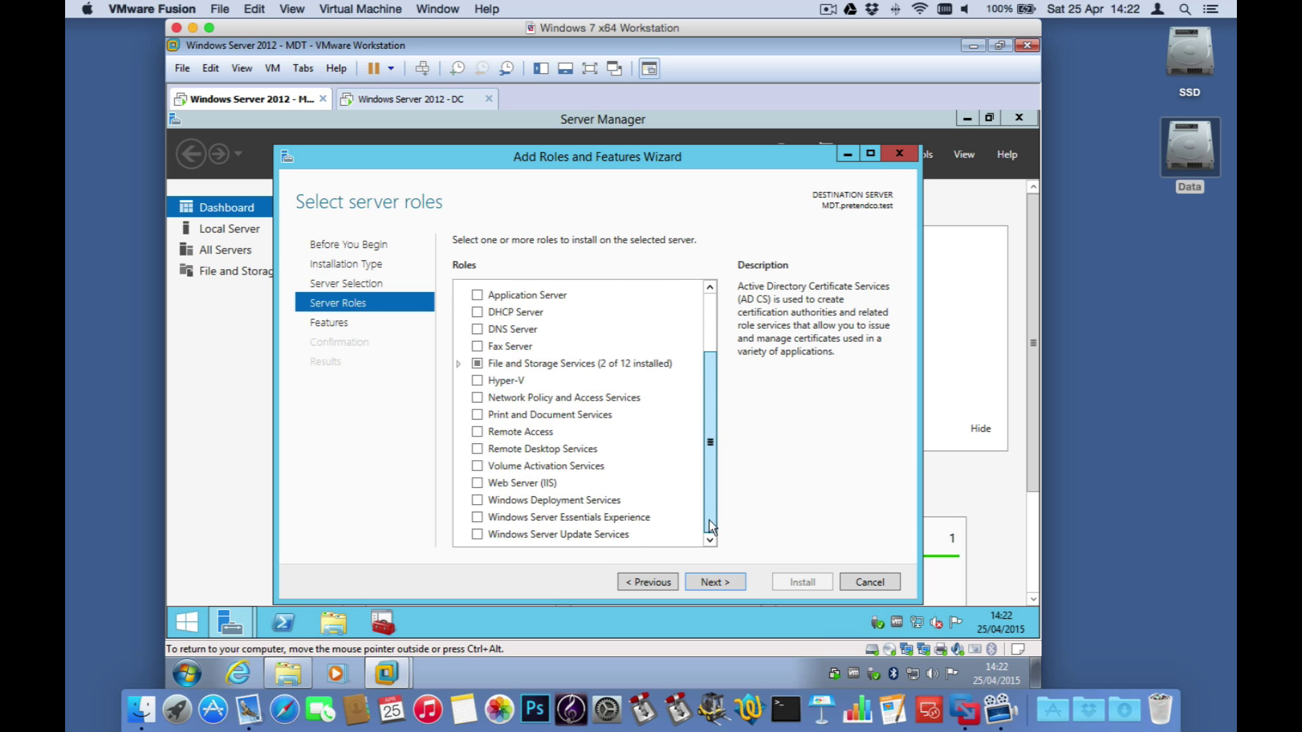
{"action": "left_click", "coordinate": [519, 500]}
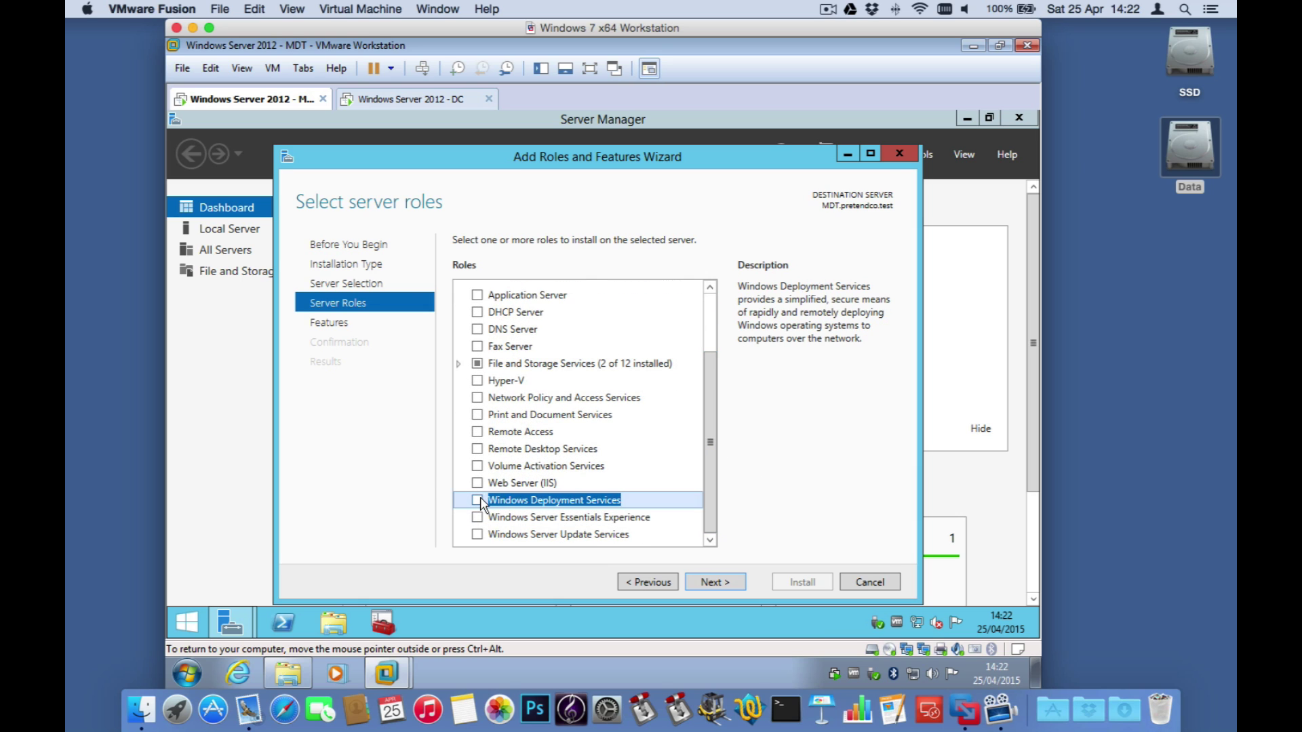
{"action": "left_click", "coordinate": [478, 499]}
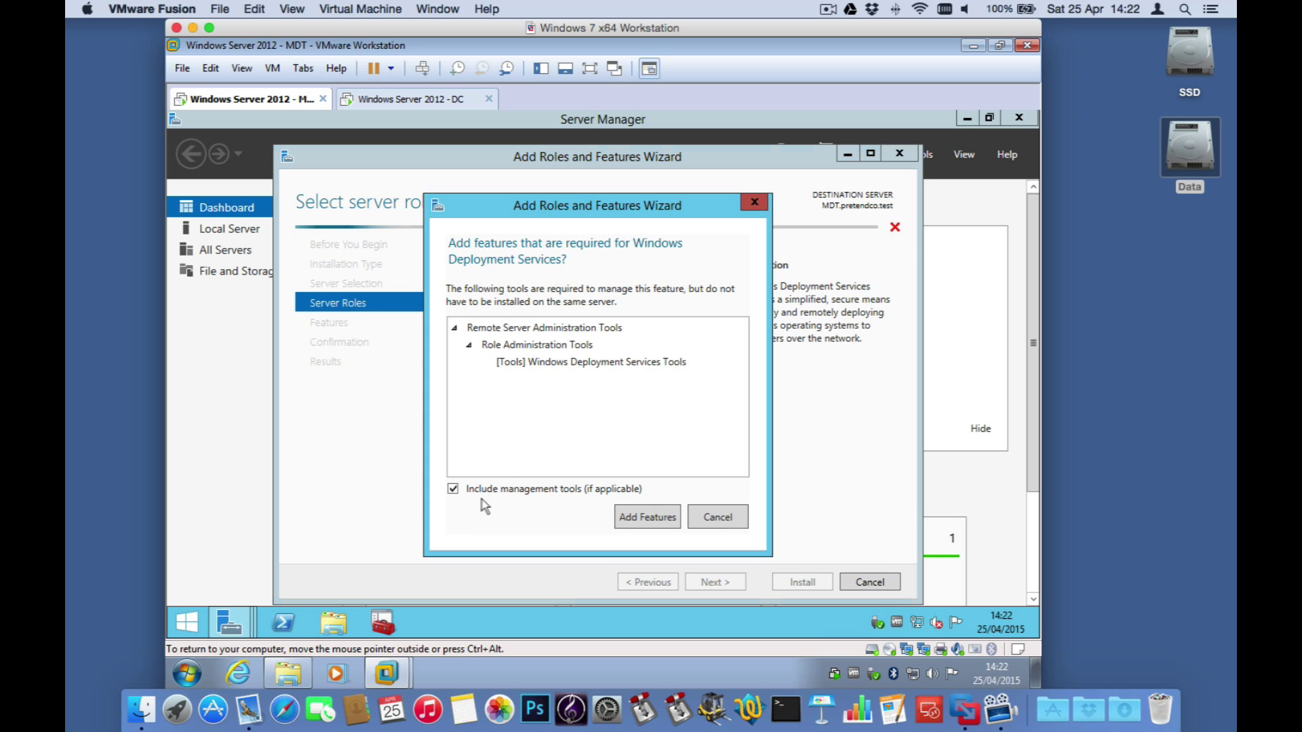
{"action": "left_click", "coordinate": [647, 521]}
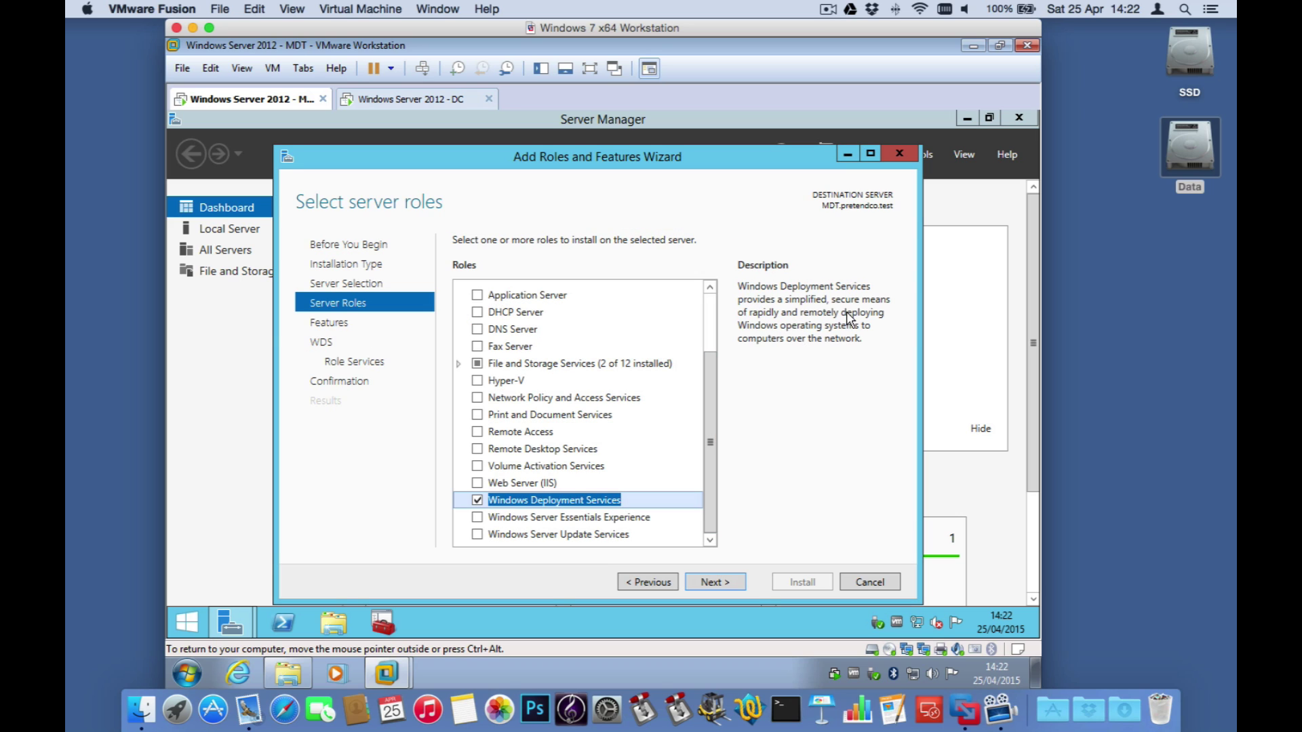
Step: Keep the Deployment Server and Transport Server role services and install the role
{"action": "left_click", "coordinate": [725, 583]}
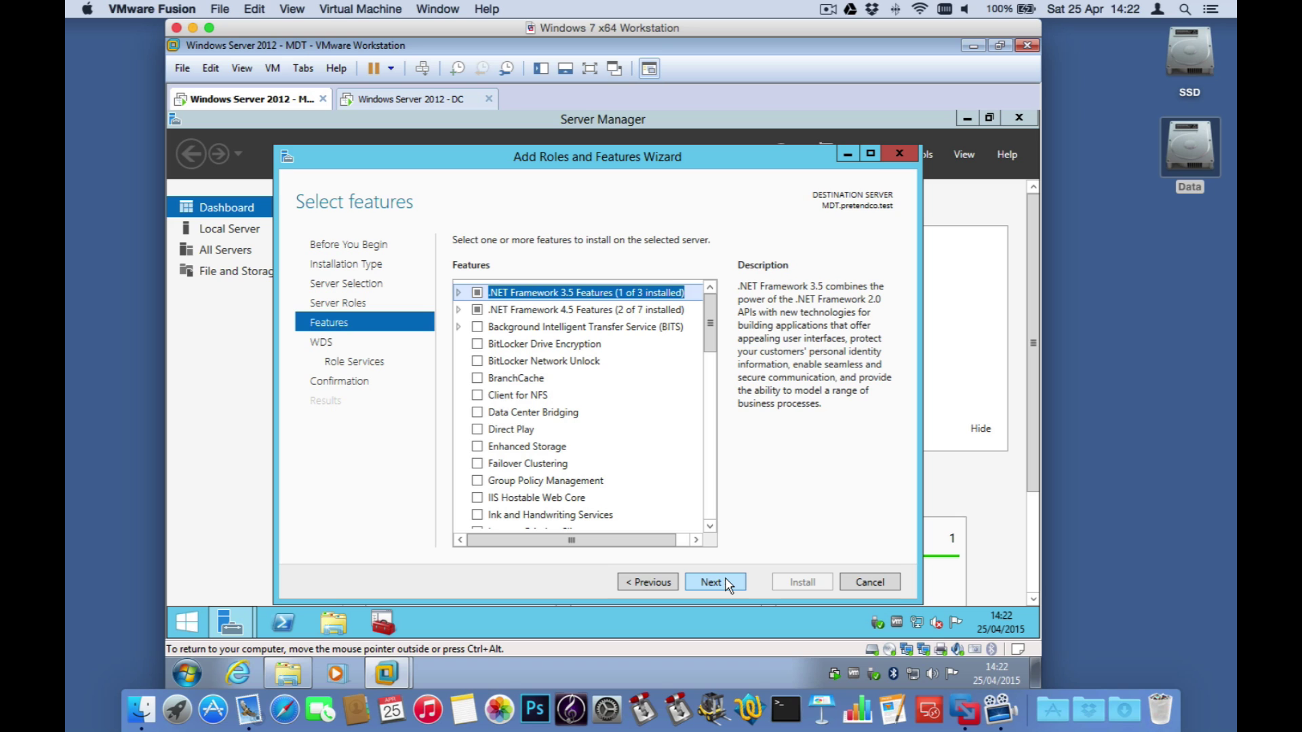
{"action": "left_click", "coordinate": [725, 582]}
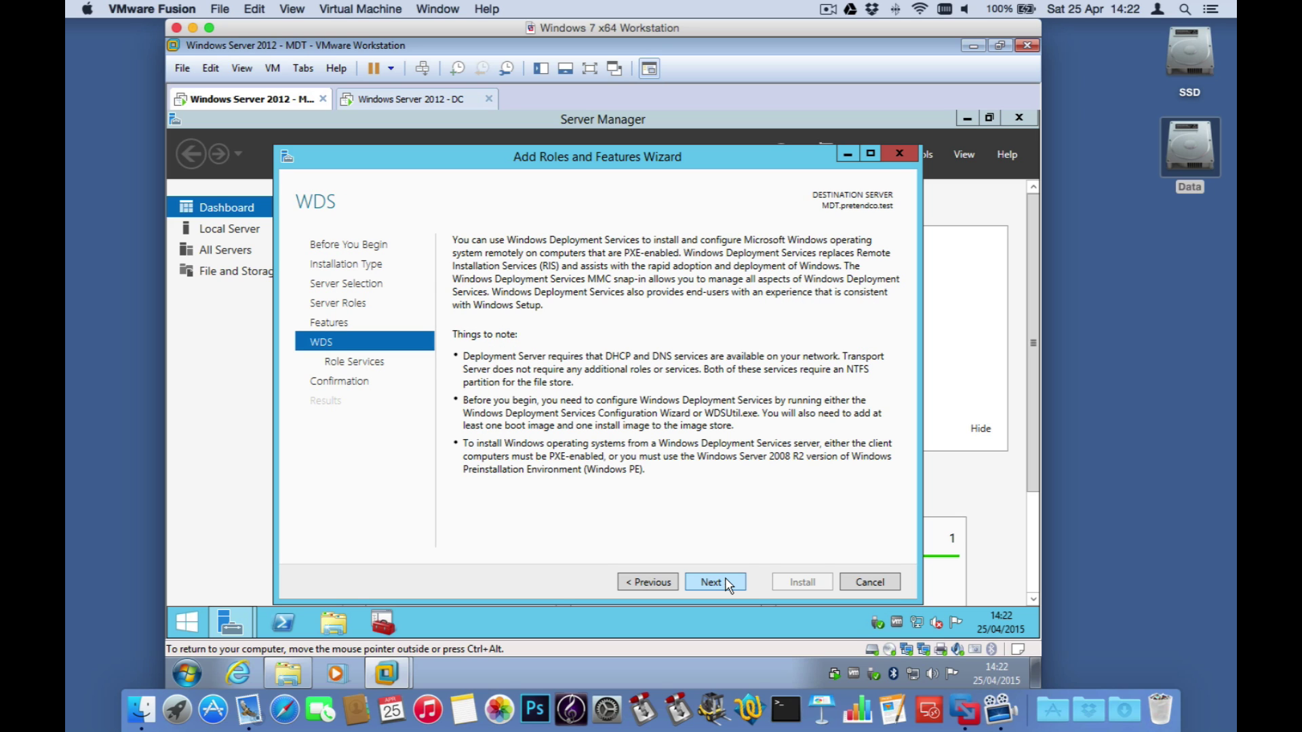
{"action": "left_click", "coordinate": [726, 582]}
{"action": "left_click", "coordinate": [726, 582]}
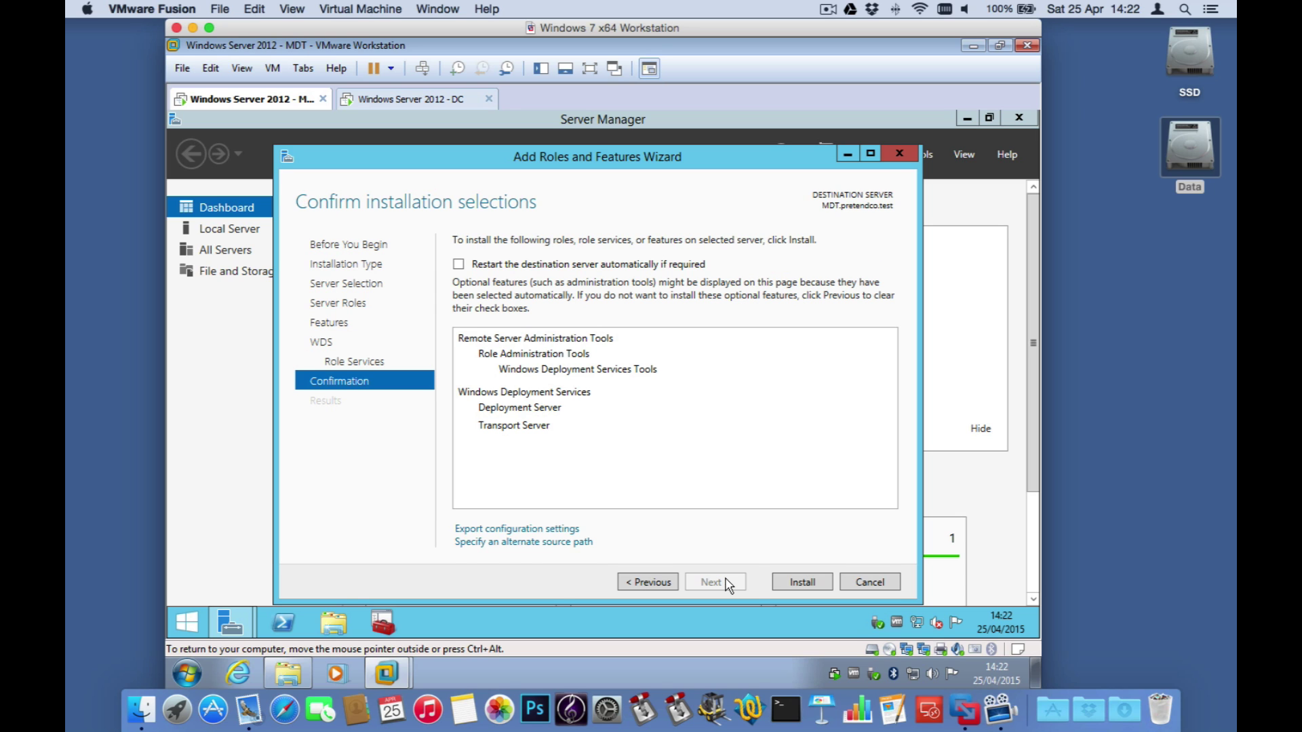
{"action": "left_click", "coordinate": [781, 583]}
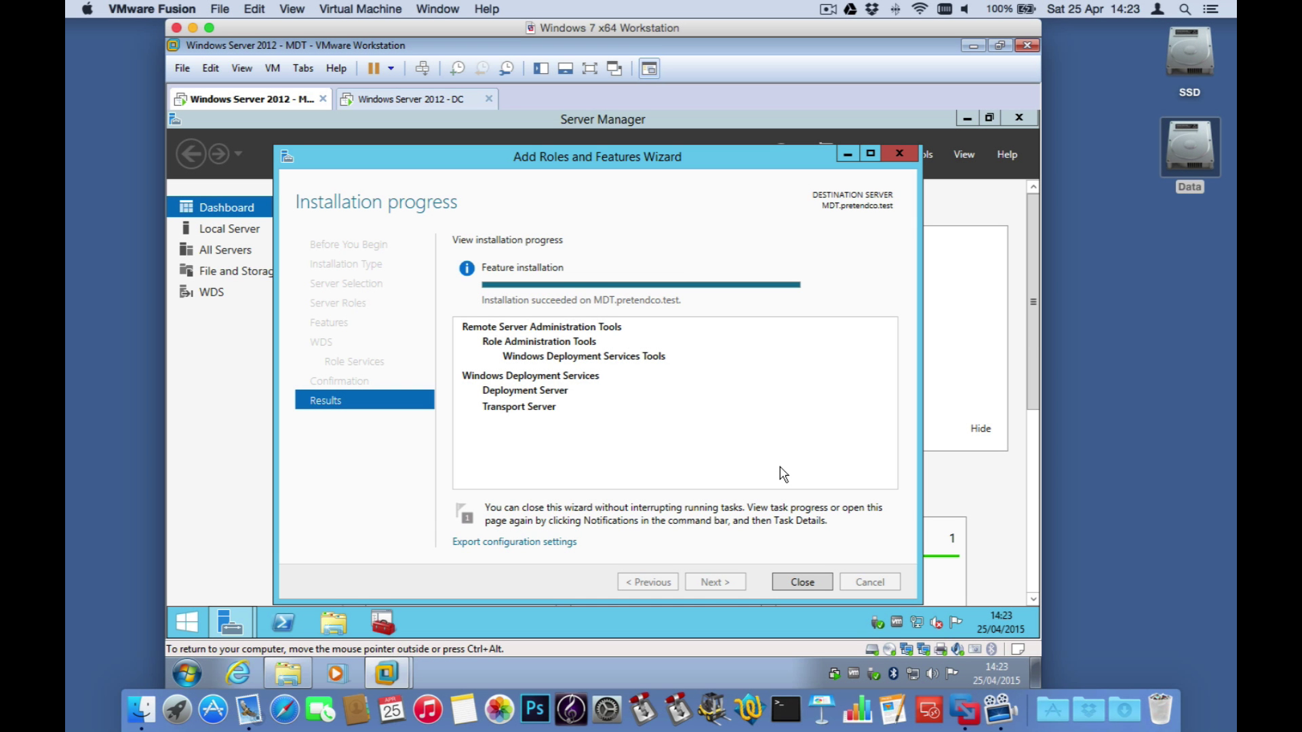
Step: Close the installation wizard and Server Manager, then show the Start screen's apps list
{"action": "left_click", "coordinate": [795, 583]}
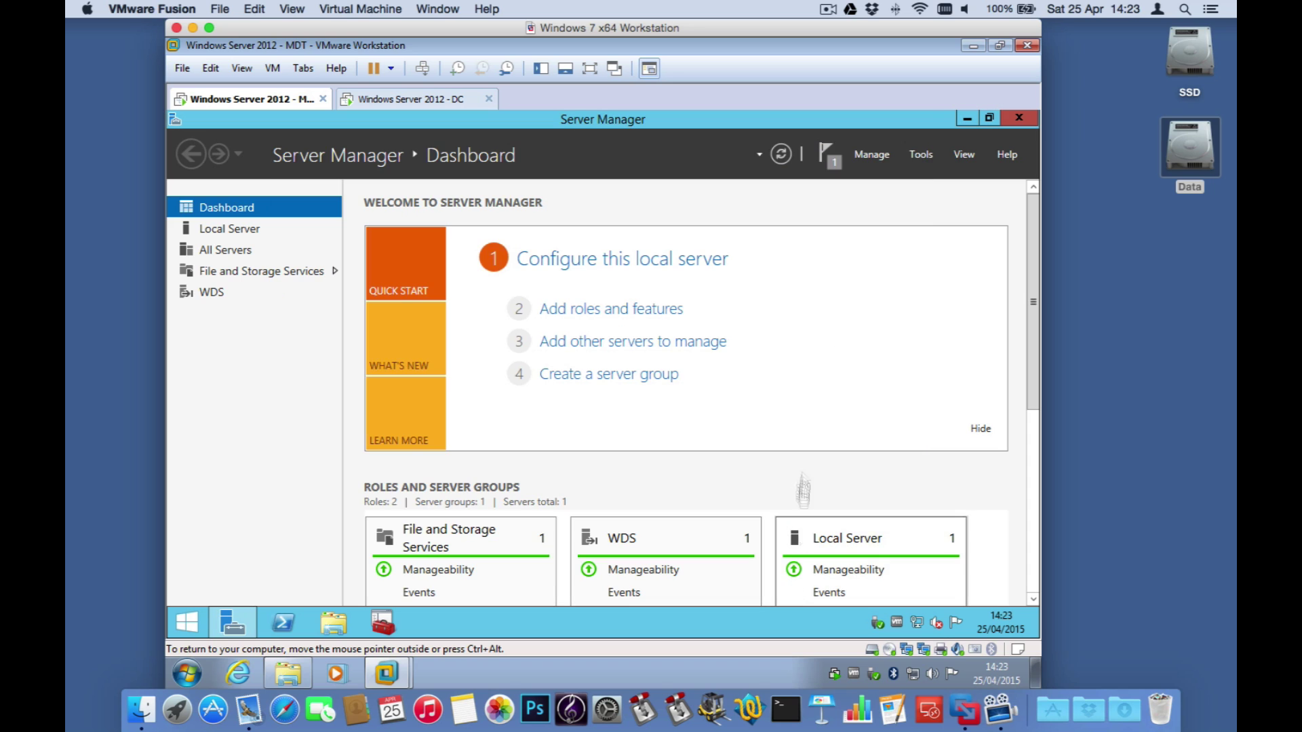
{"action": "left_click", "coordinate": [1019, 118]}
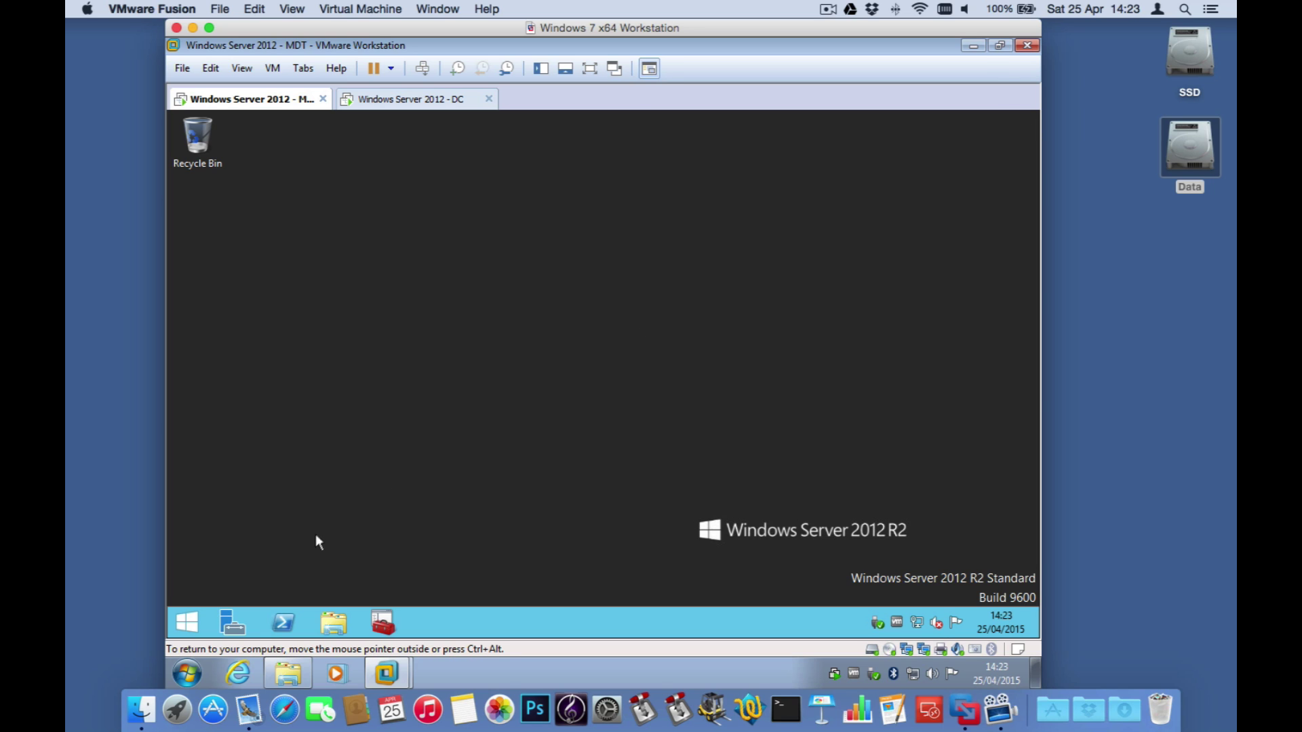
{"action": "left_click", "coordinate": [192, 620]}
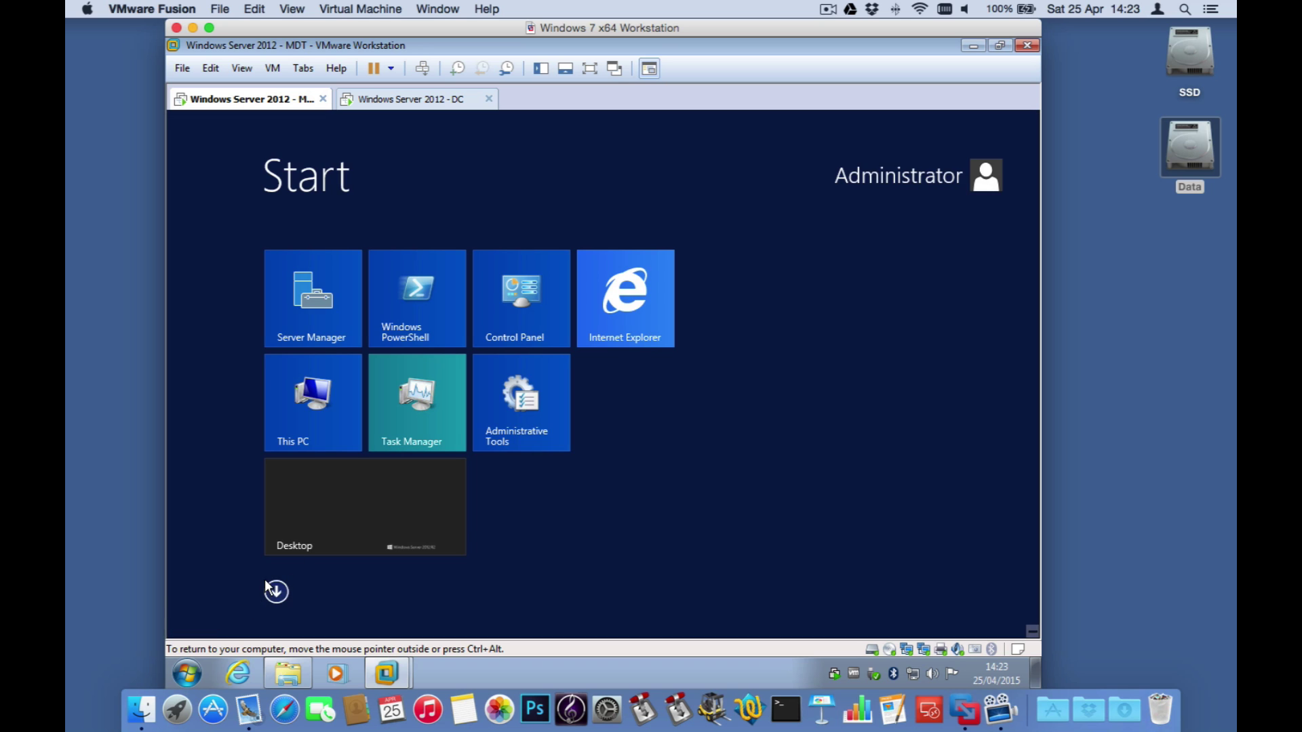
{"action": "scroll", "coordinate": [693, 453], "scroll_direction": "down", "scroll_amount": 5}
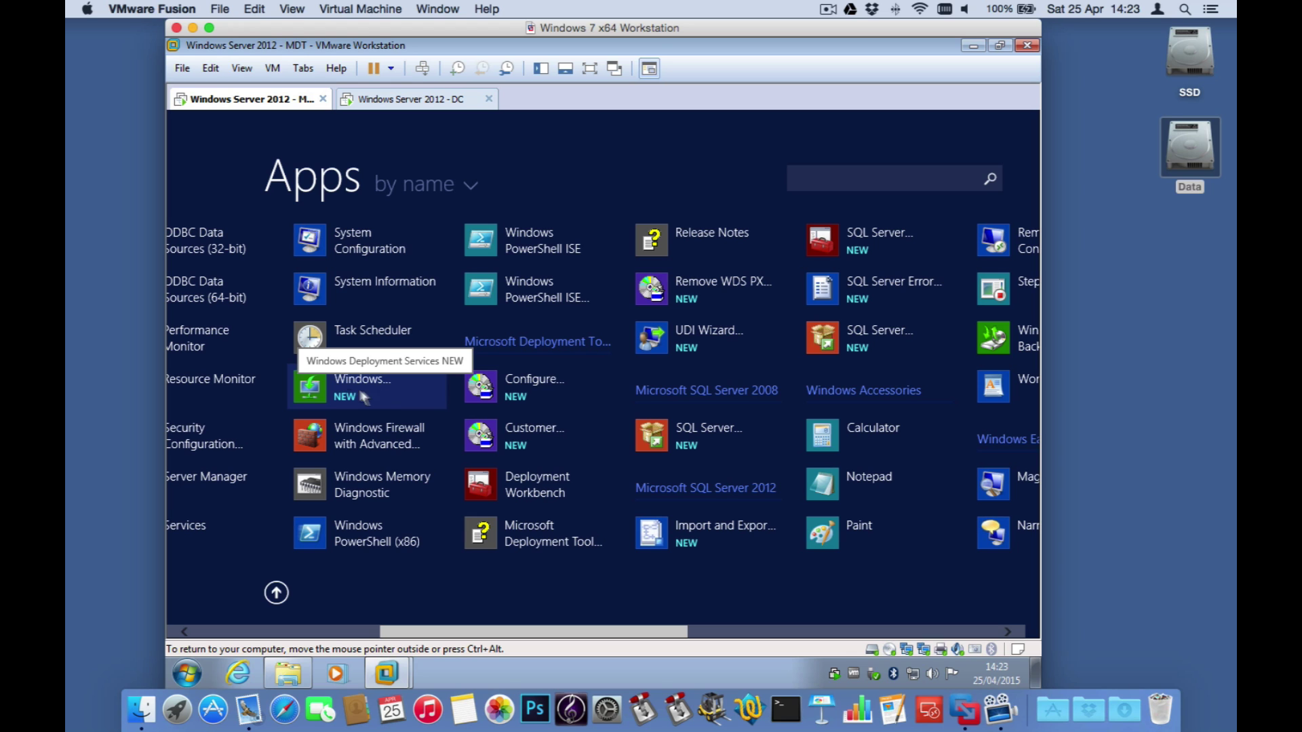
Step: Pin Windows Deployment Services to the taskbar and launch its console
{"action": "right_click", "coordinate": [318, 391]}
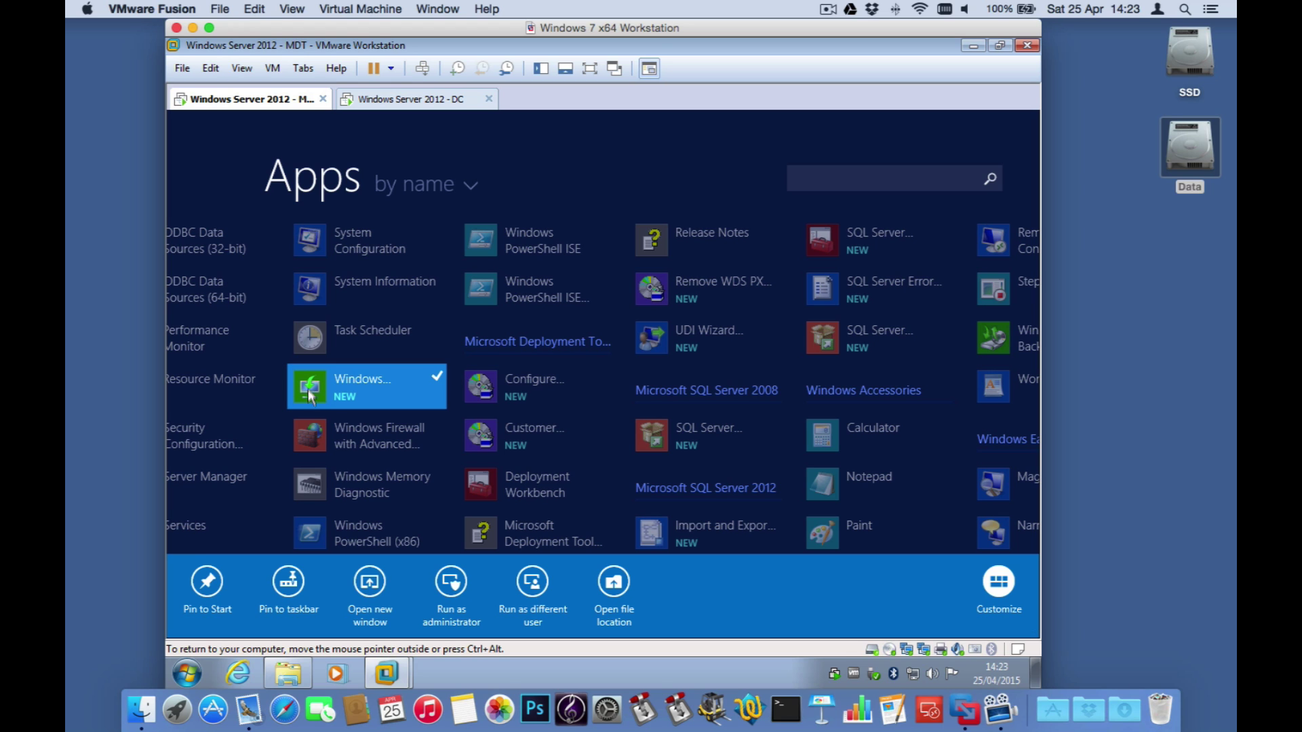
{"action": "left_click", "coordinate": [300, 585]}
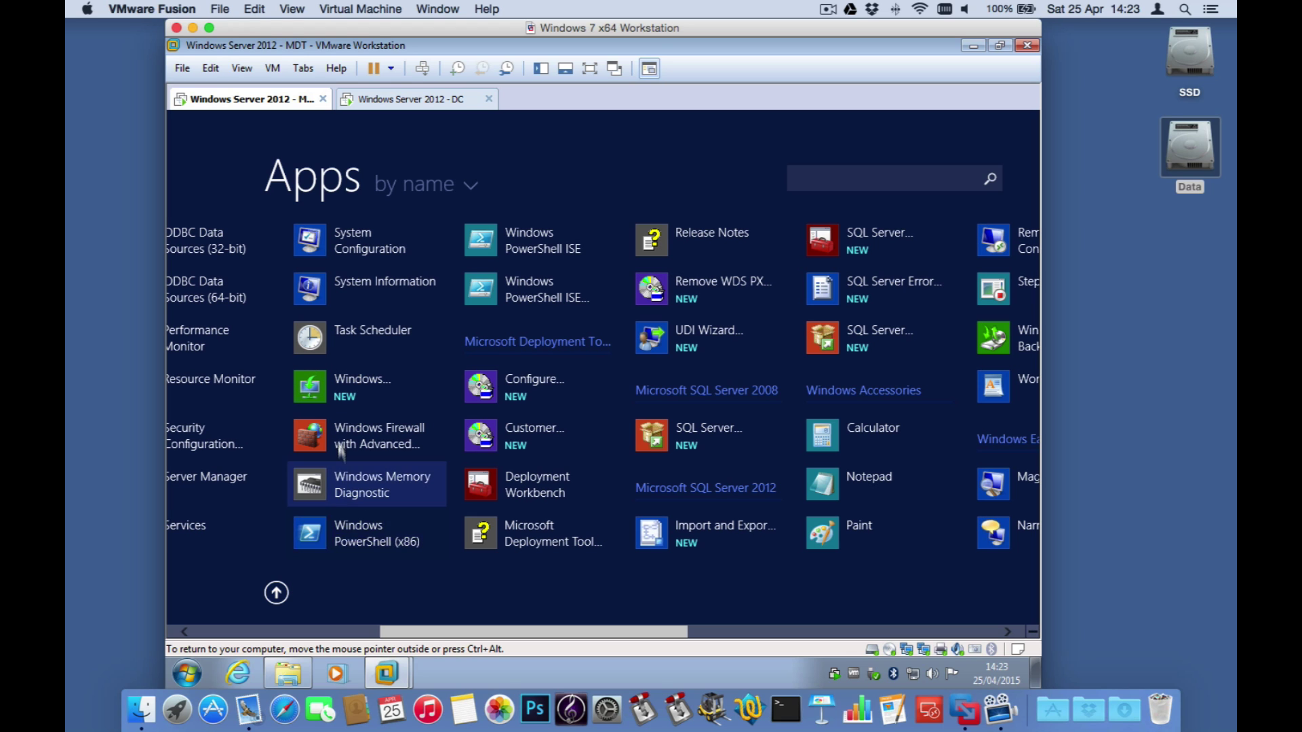
{"action": "left_click", "coordinate": [330, 396]}
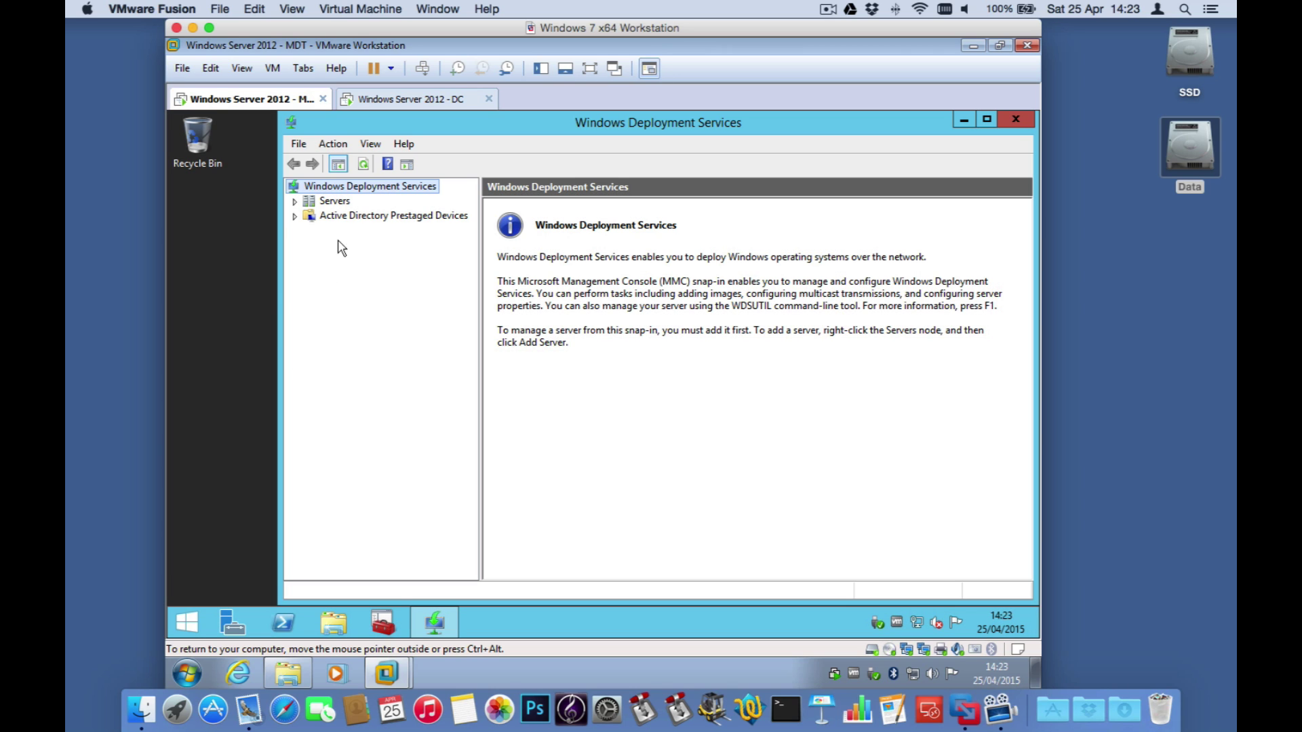
Step: Start configuring the MDT.pretendco.test server for Windows Deployment Services
{"action": "left_click", "coordinate": [293, 201]}
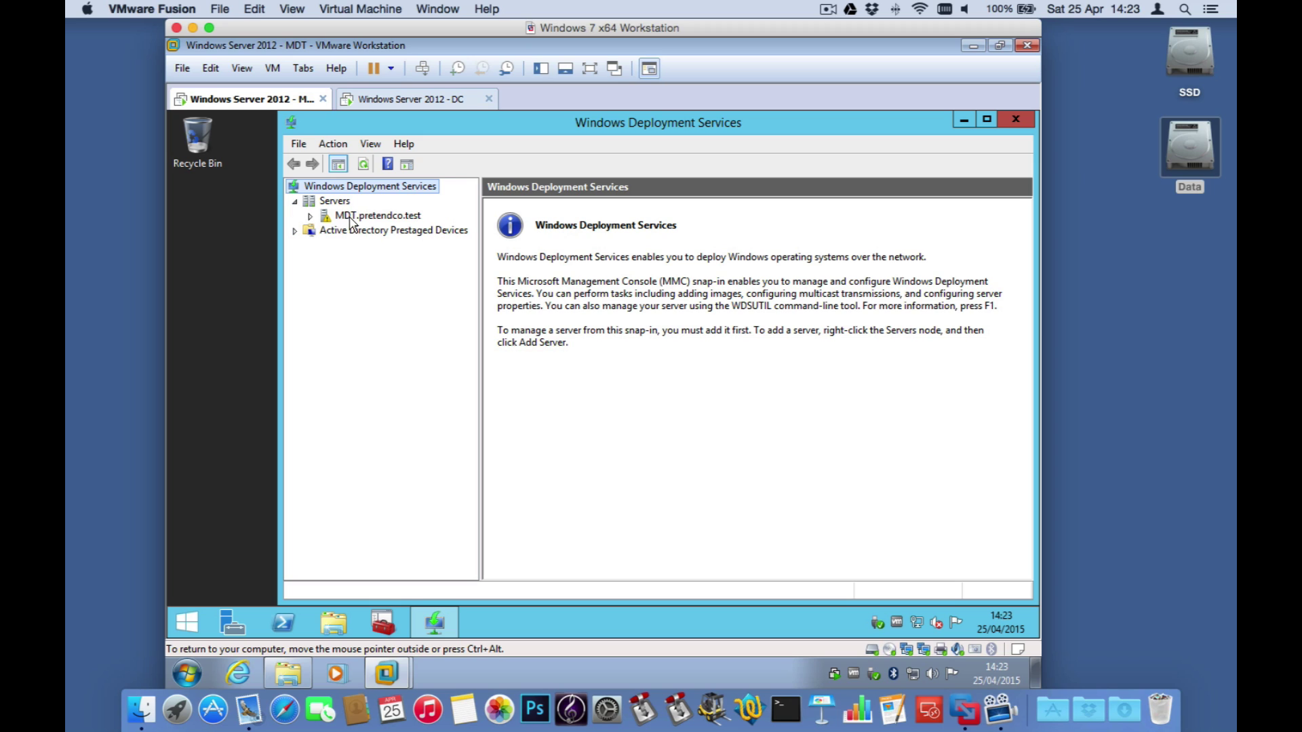
{"action": "left_click", "coordinate": [318, 217]}
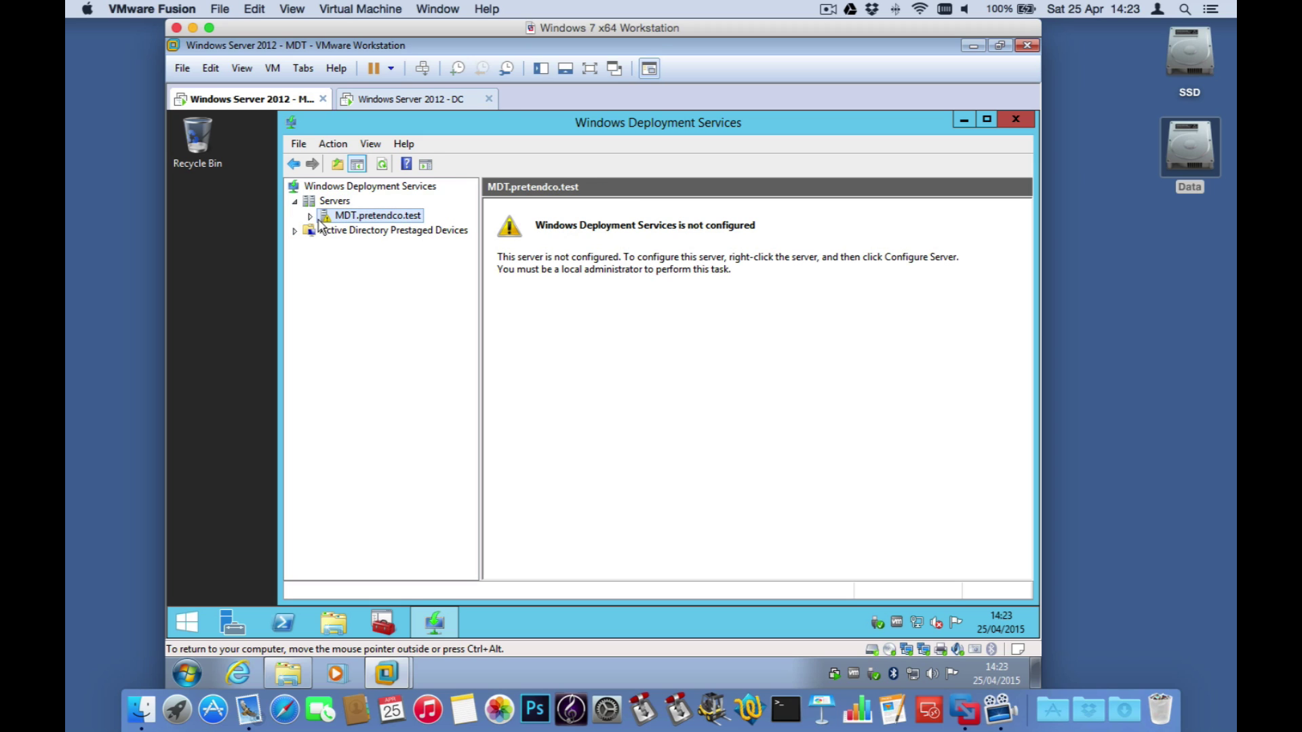
{"action": "right_click", "coordinate": [374, 219]}
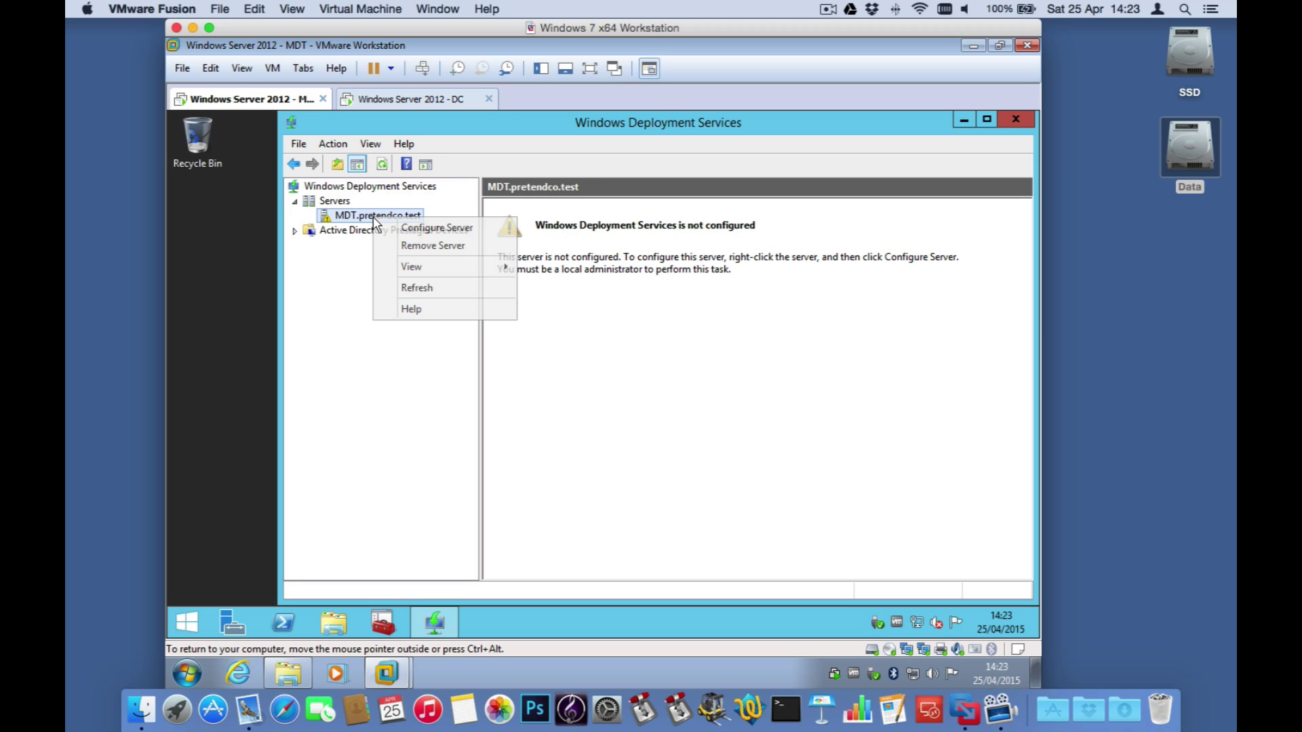
{"action": "left_click", "coordinate": [393, 227]}
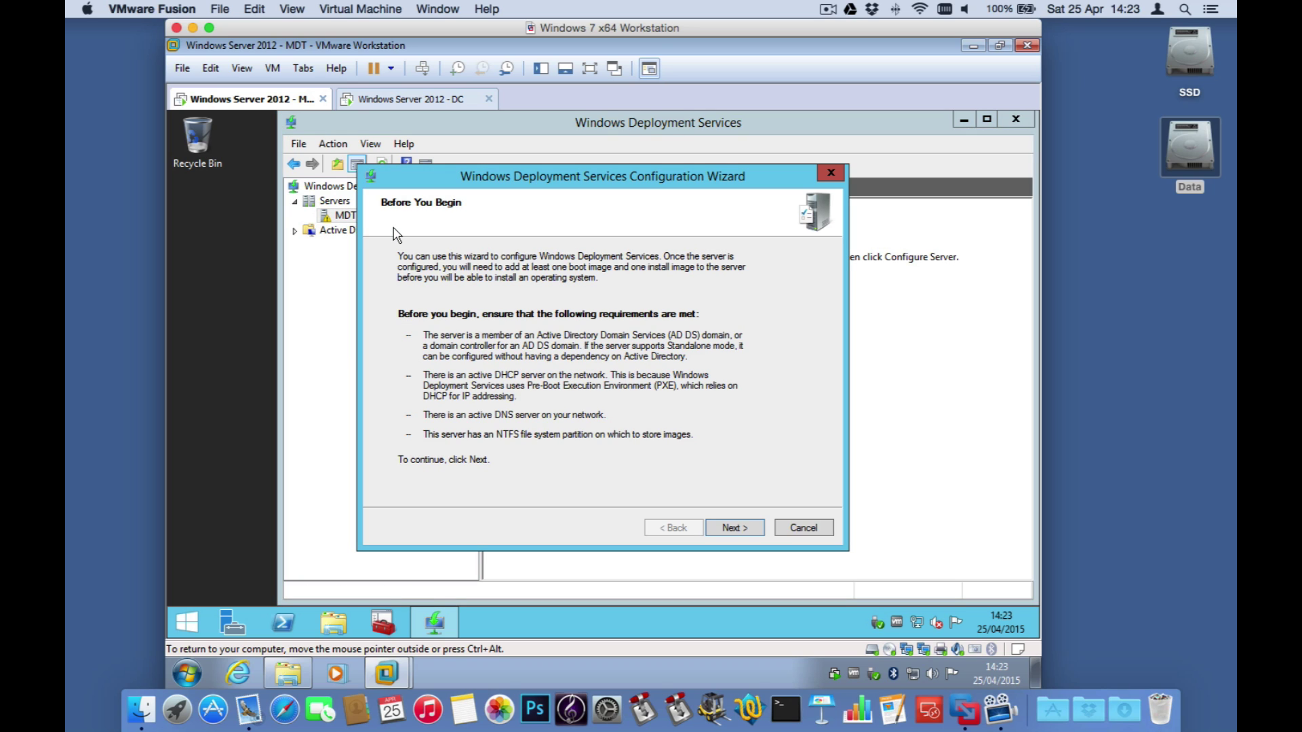
Step: Keep Active Directory integration and C:\RemoteInstall as the folder, accepting the system volume warning
{"action": "left_click", "coordinate": [734, 529]}
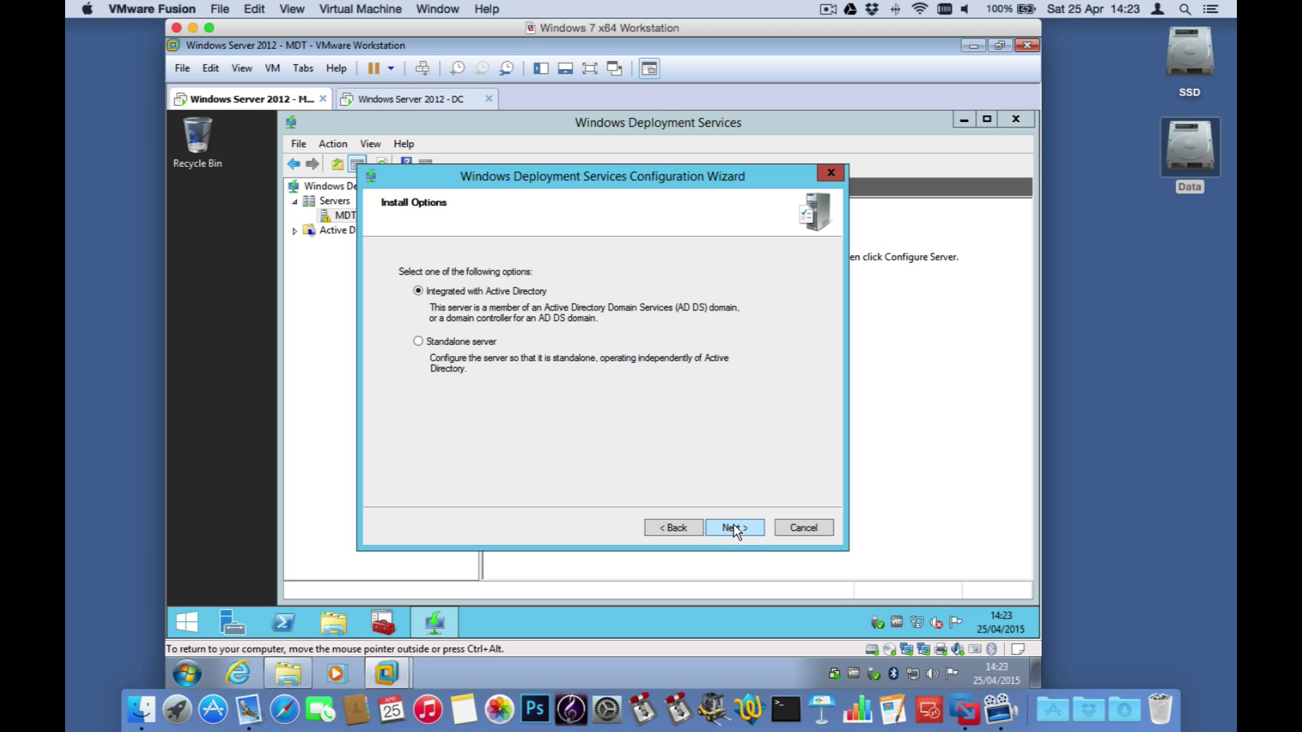
{"action": "left_click", "coordinate": [734, 528]}
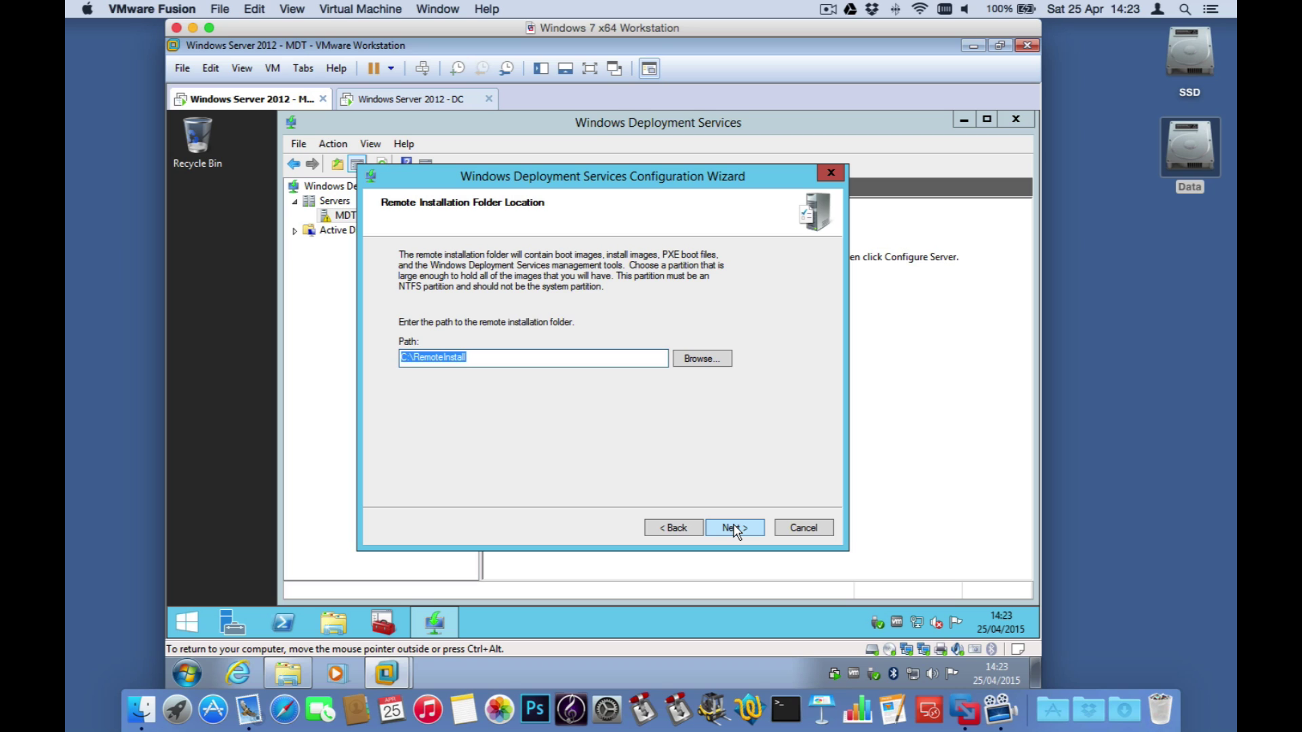
{"action": "left_click", "coordinate": [734, 529]}
{"action": "left_click", "coordinate": [678, 416]}
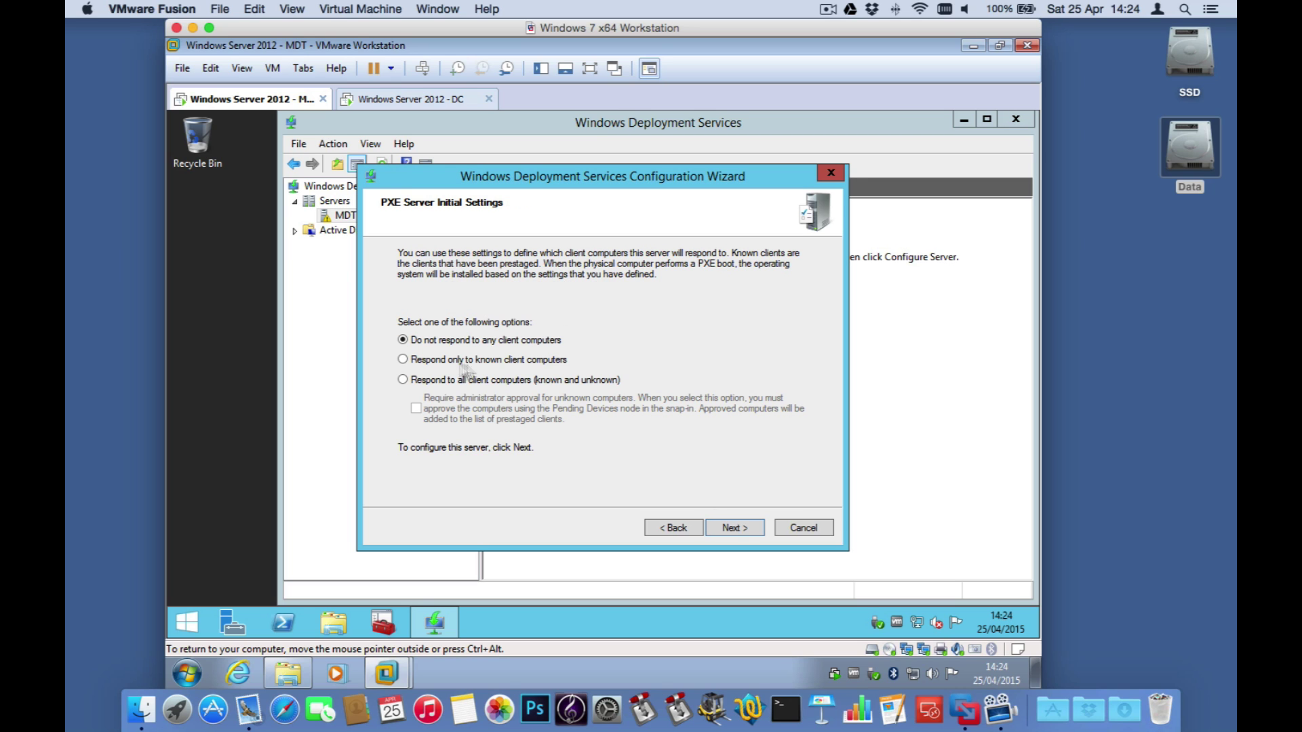
Step: Set PXE to respond to all client computers without administrator approval and apply
{"action": "left_click", "coordinate": [438, 381]}
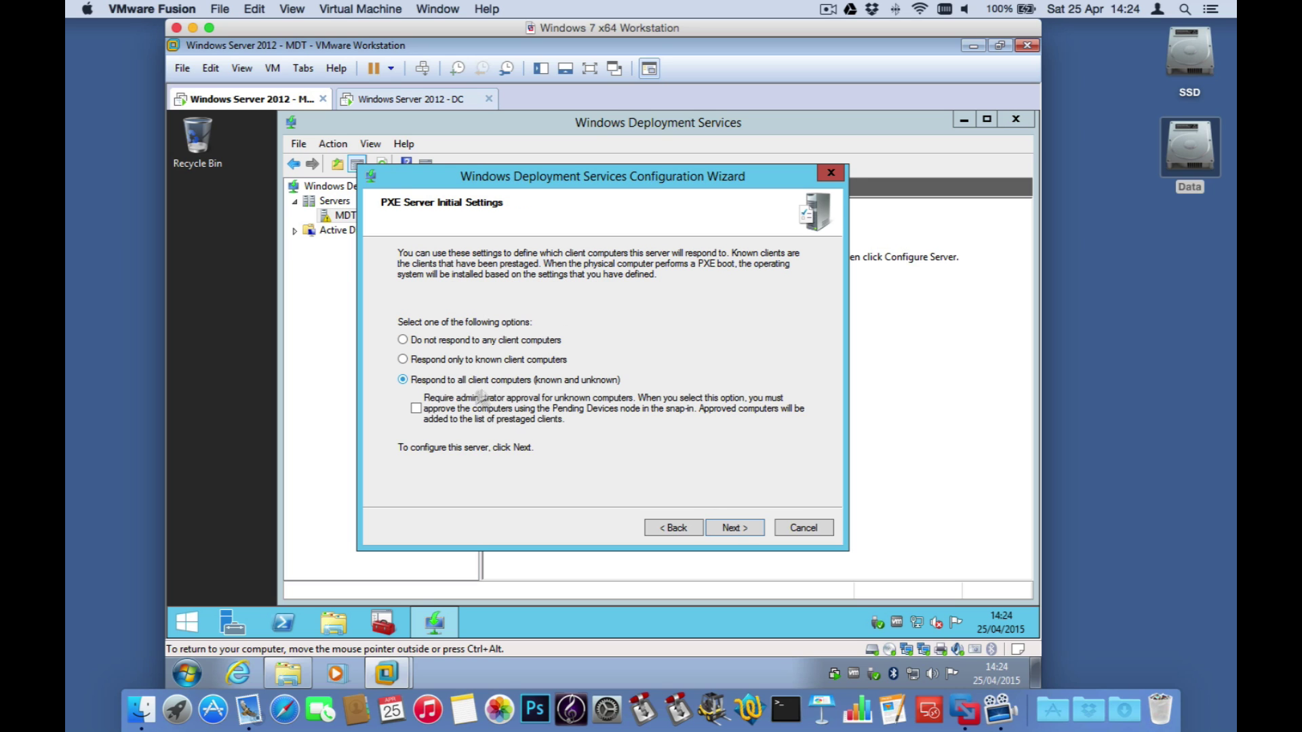
{"action": "left_click", "coordinate": [416, 409]}
{"action": "left_click", "coordinate": [416, 408]}
{"action": "left_click", "coordinate": [745, 534]}
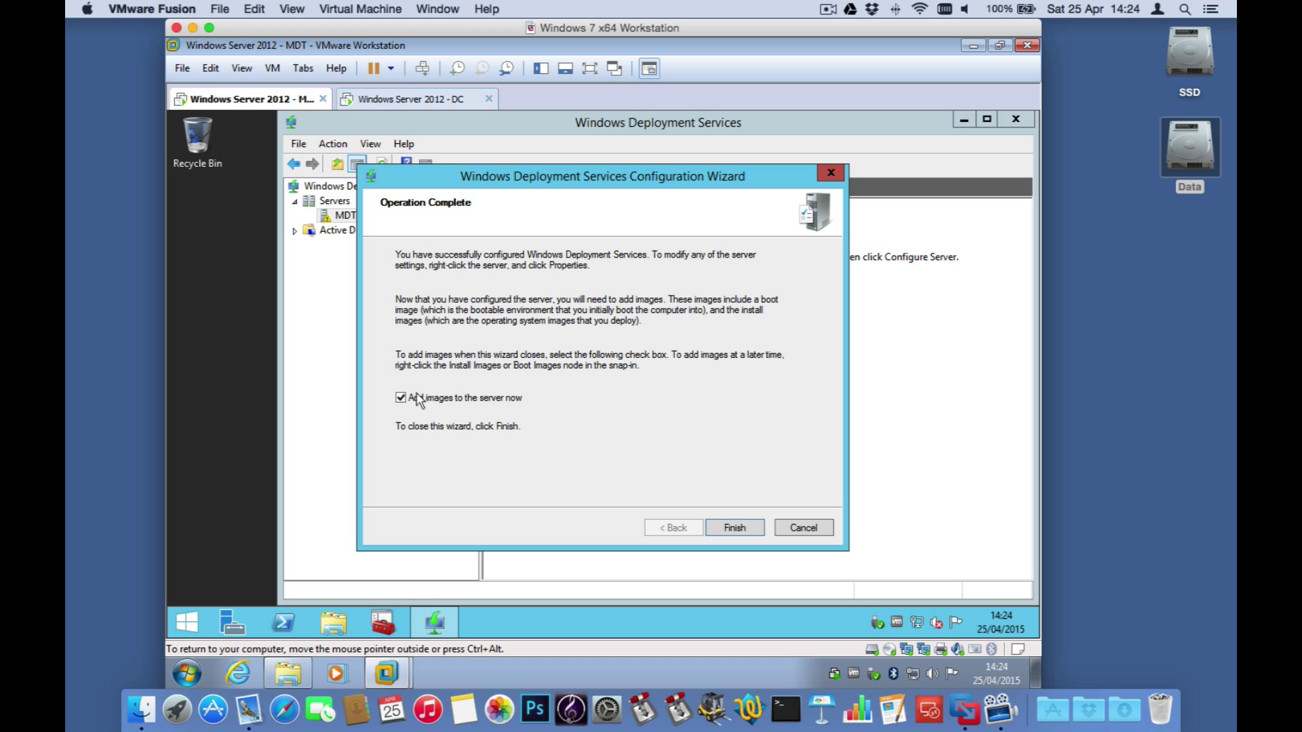
Step: Close the configuration wizard and cancel the Add Image Wizard without importing images
{"action": "left_click", "coordinate": [741, 526]}
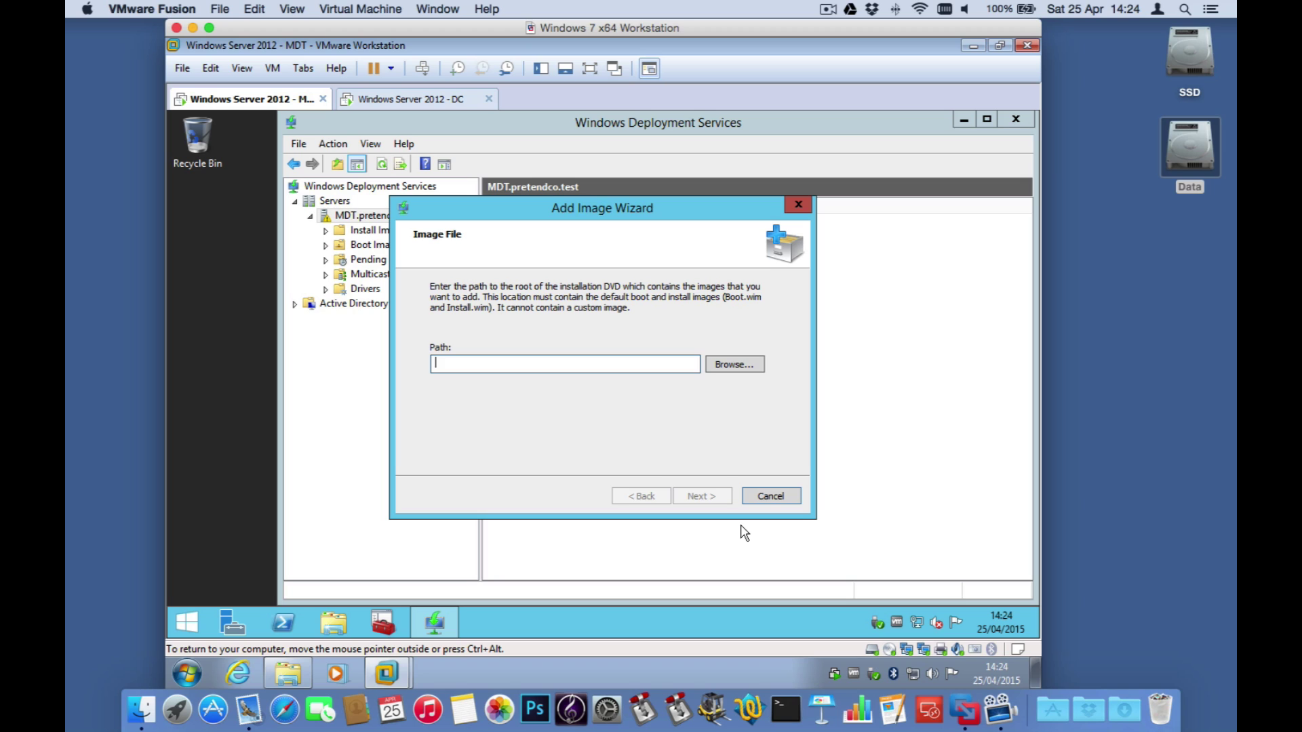
{"action": "left_click", "coordinate": [770, 497]}
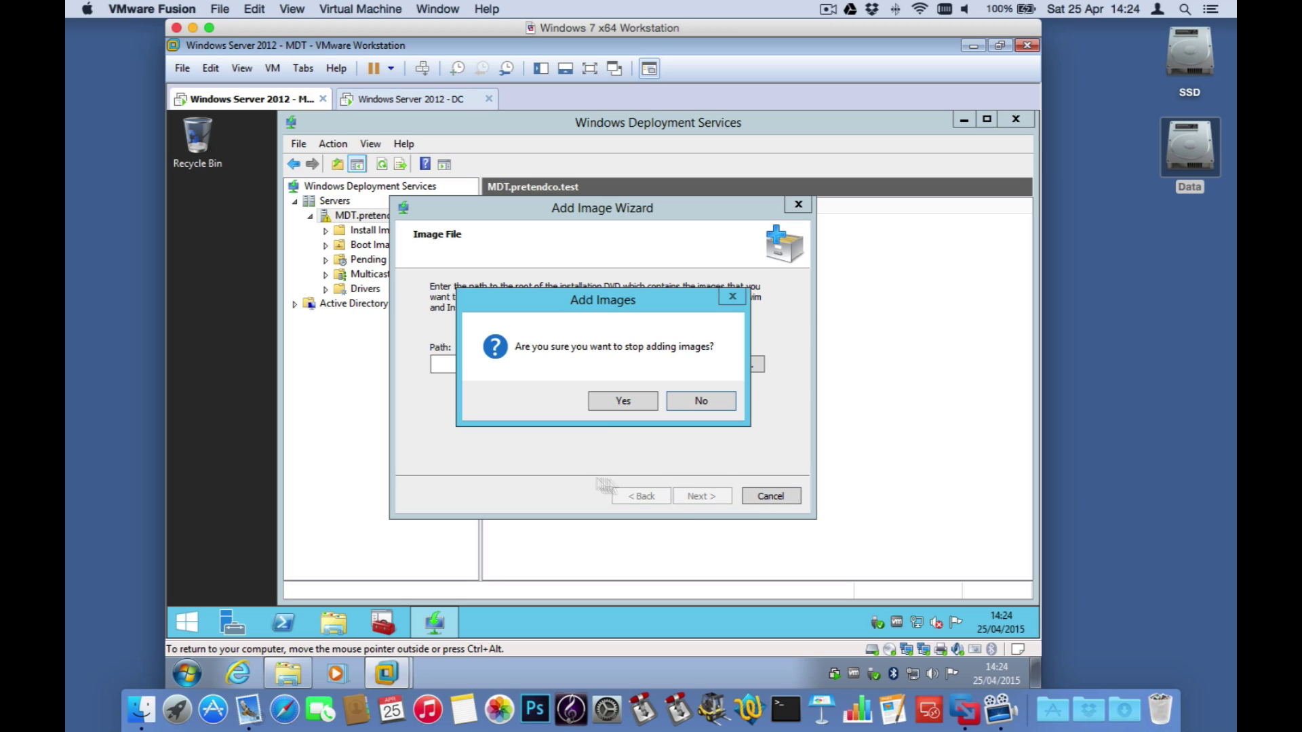
{"action": "left_click", "coordinate": [623, 403]}
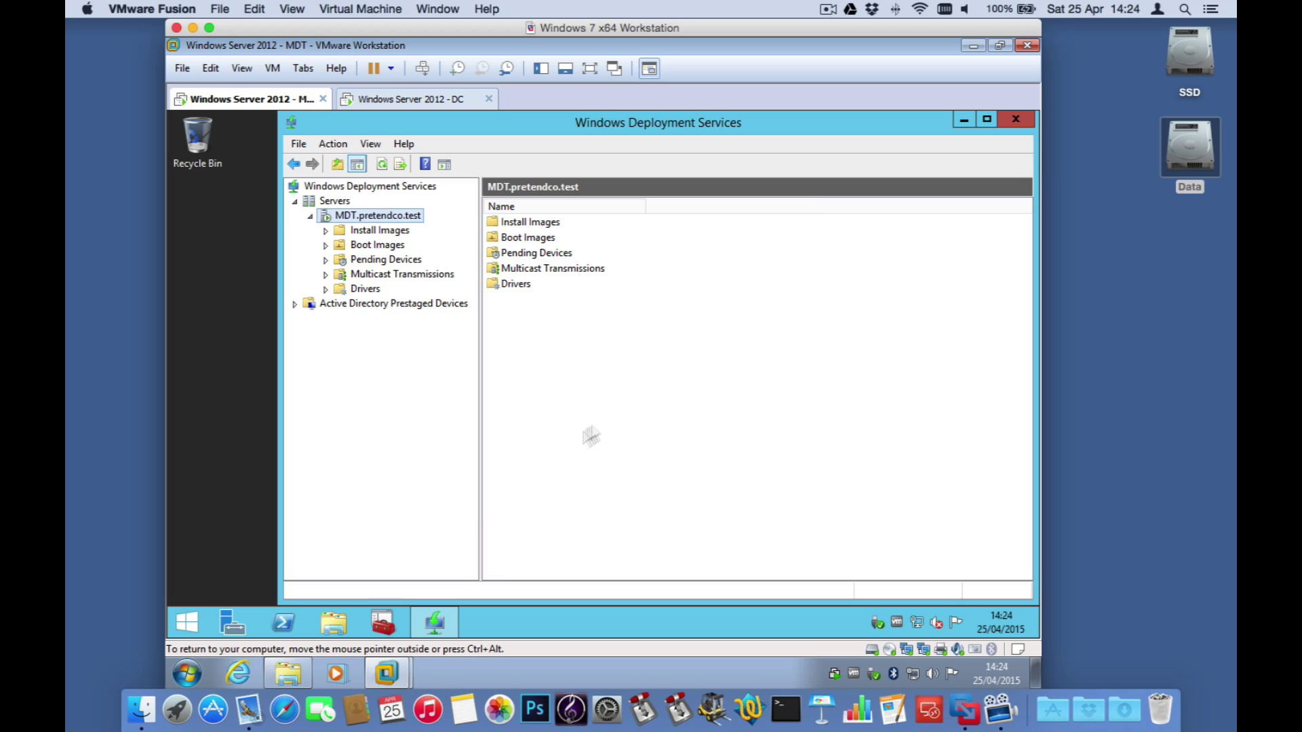
Step: Confirm Install Images, Boot Images and Pending Devices are empty, then open Deployment Workbench
{"action": "left_click", "coordinate": [393, 232]}
{"action": "left_click", "coordinate": [396, 249]}
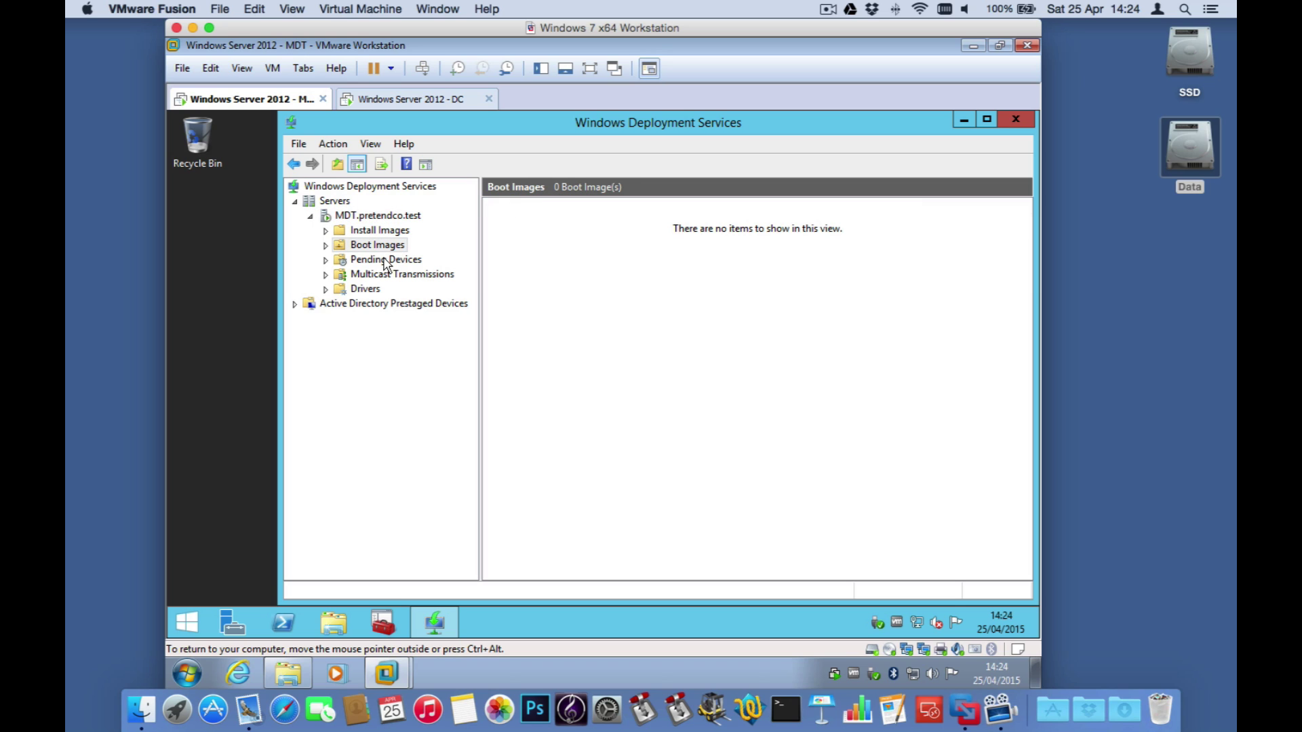
{"action": "left_click", "coordinate": [385, 262]}
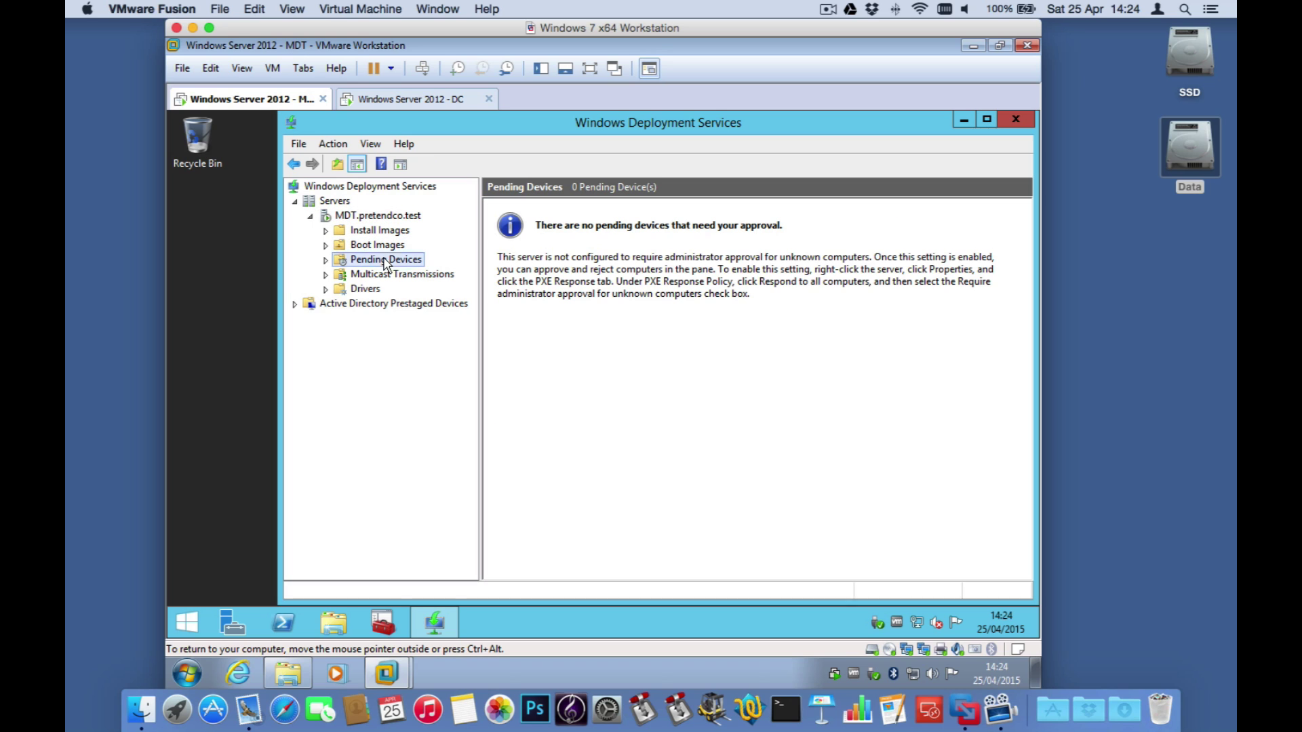
{"action": "left_click", "coordinate": [390, 233]}
{"action": "left_click", "coordinate": [396, 248]}
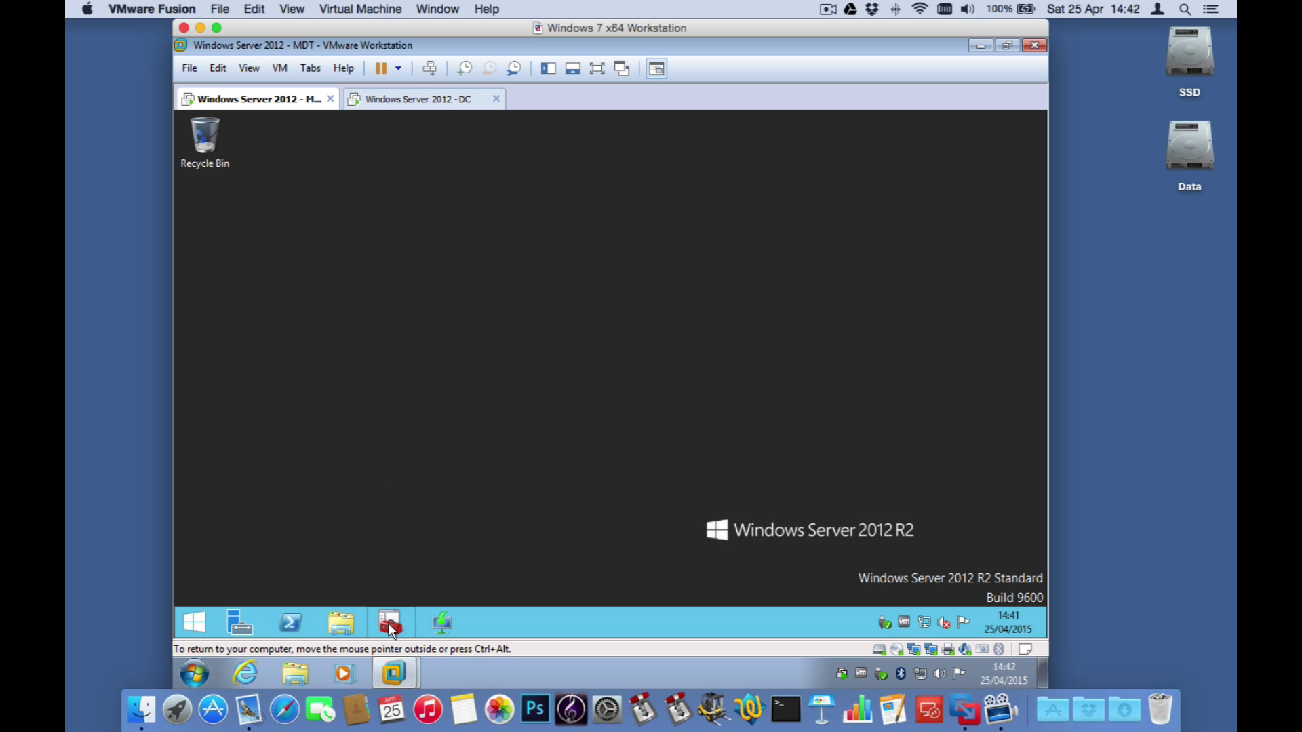
{"action": "left_click", "coordinate": [390, 622]}
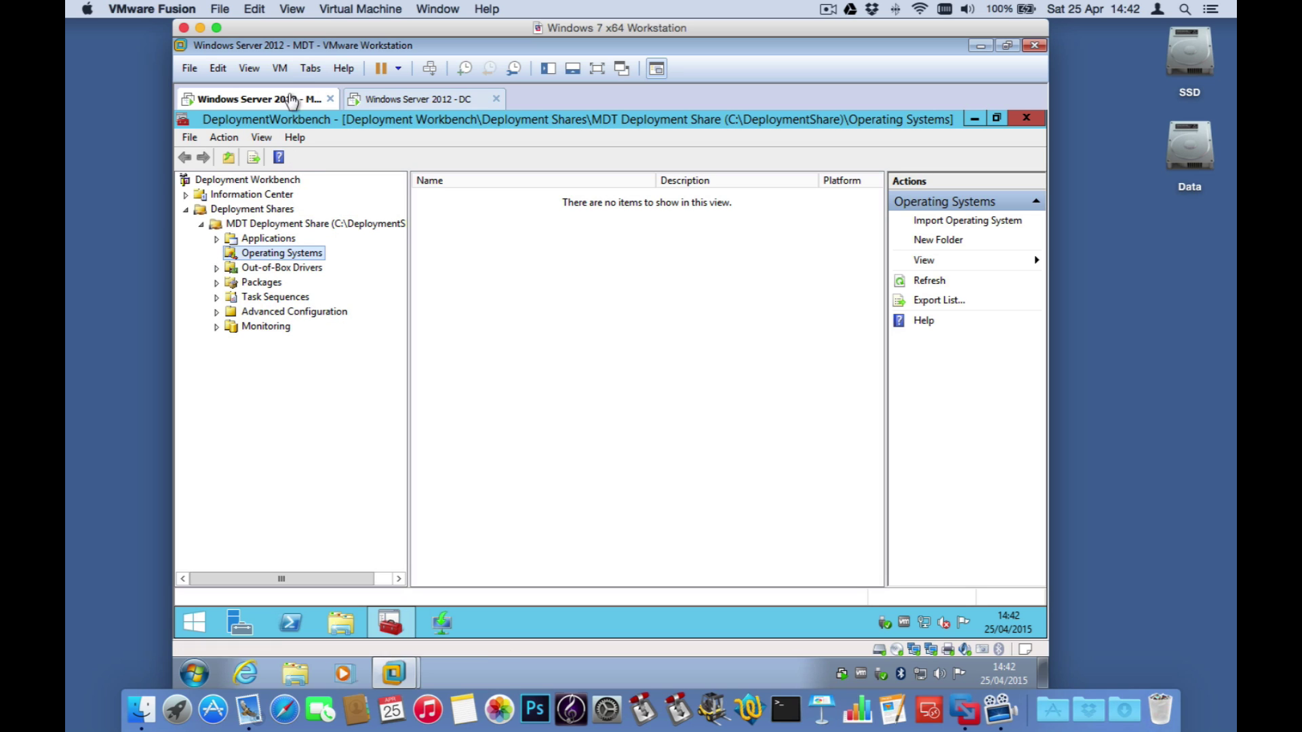
Step: Set the VM's CD/DVD drive to use an ISO image file
{"action": "left_click", "coordinate": [281, 68]}
{"action": "mouse_move", "coordinate": [308, 109]}
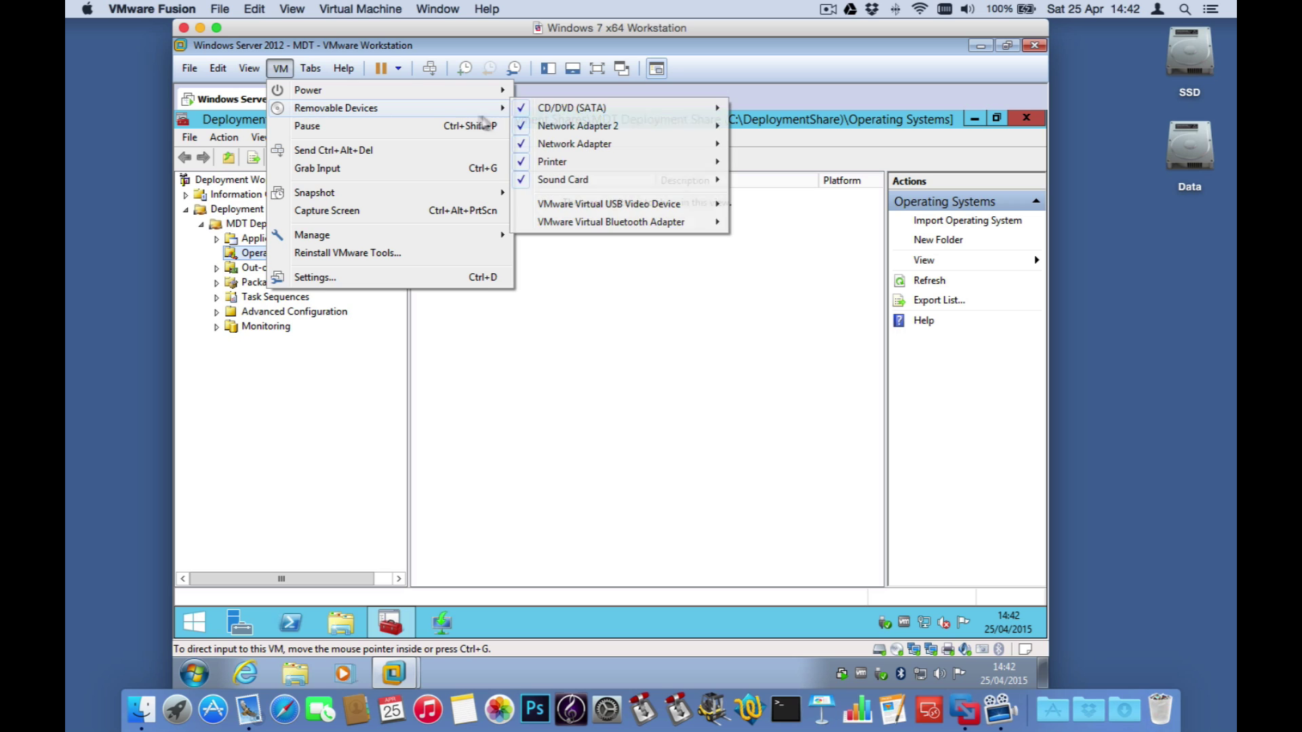
{"action": "mouse_move", "coordinate": [705, 111]}
{"action": "left_click", "coordinate": [771, 126]}
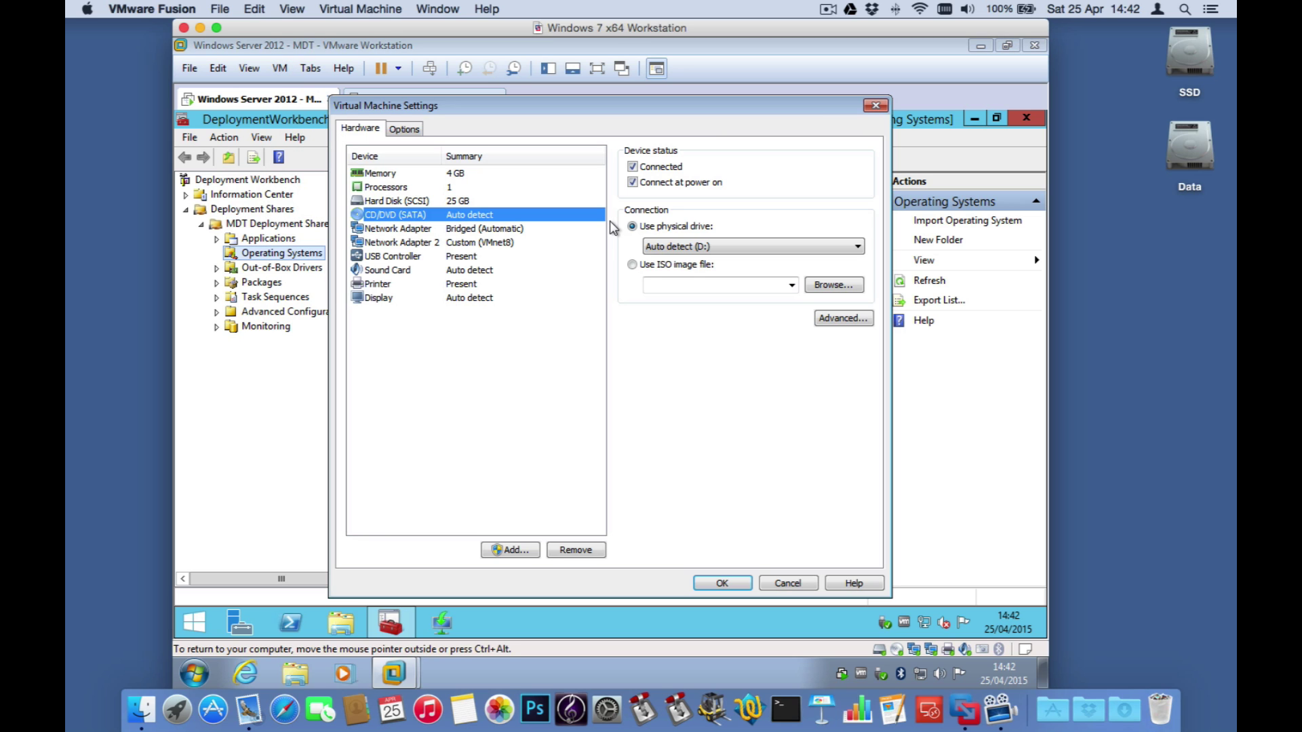
{"action": "left_click", "coordinate": [634, 264]}
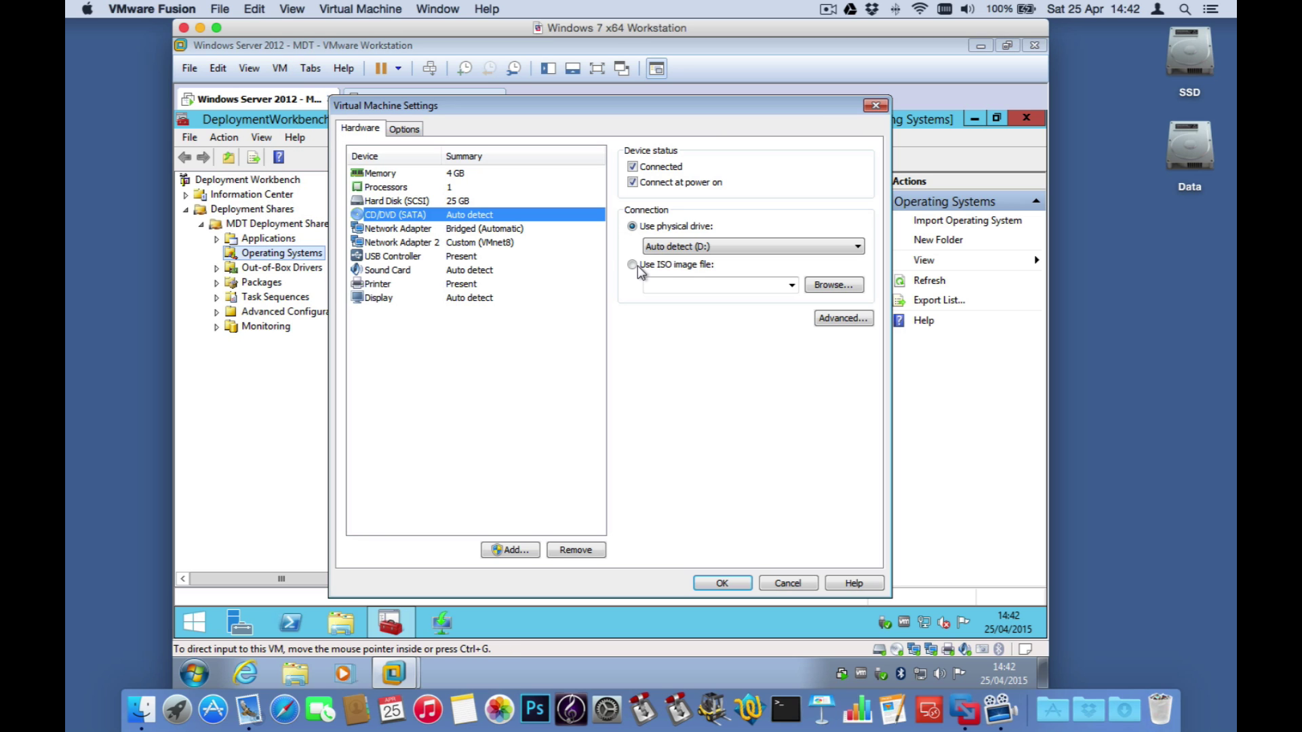
{"action": "left_click", "coordinate": [819, 285]}
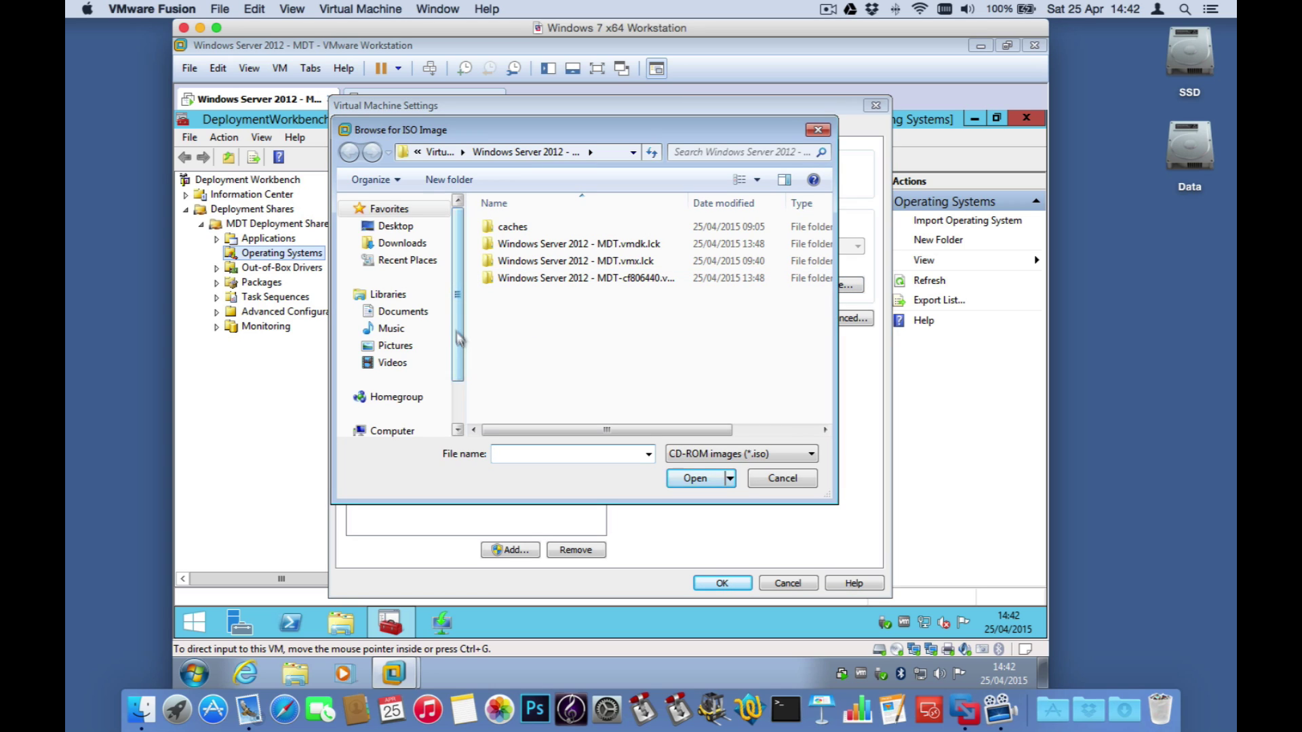
Step: Mount the Windows 7 Pro SP1 64-bit ISO from Z:\Microsoft Images and apply
{"action": "left_click_drag", "start_coordinate": [452, 307], "coordinate": [453, 383]}
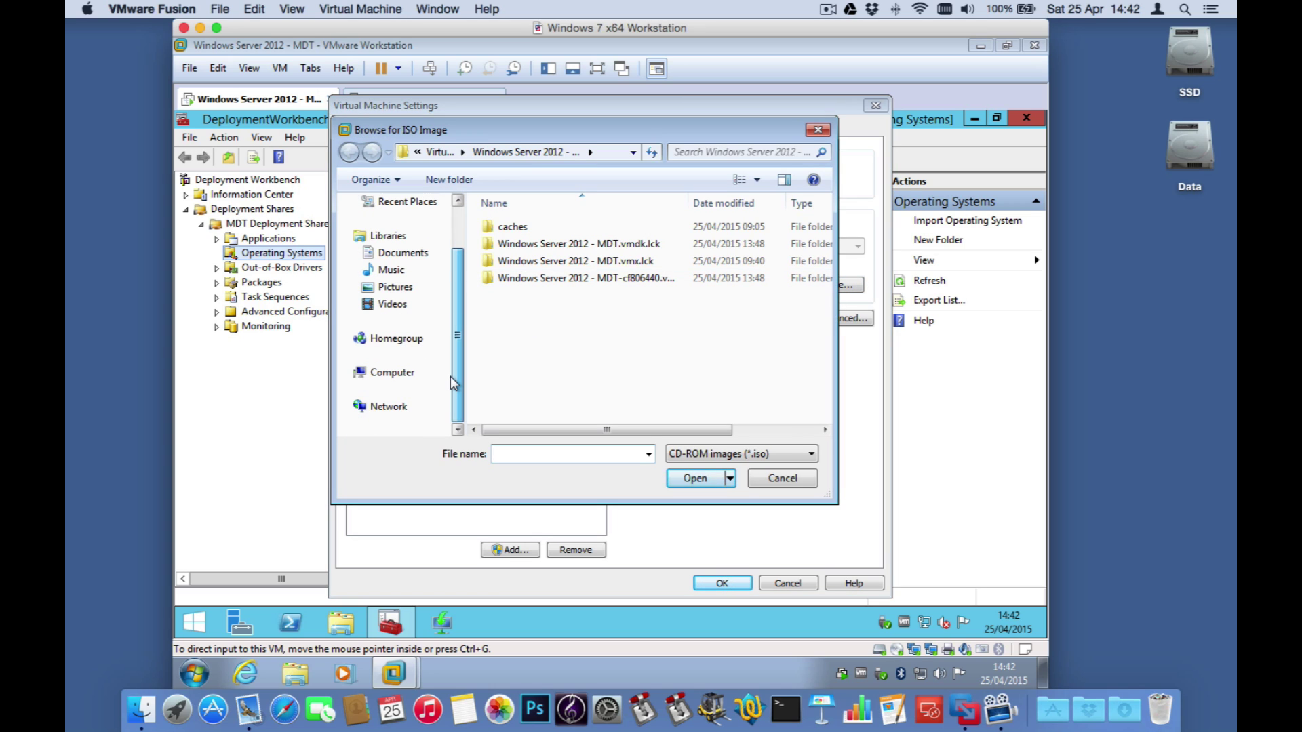
{"action": "left_click", "coordinate": [408, 372]}
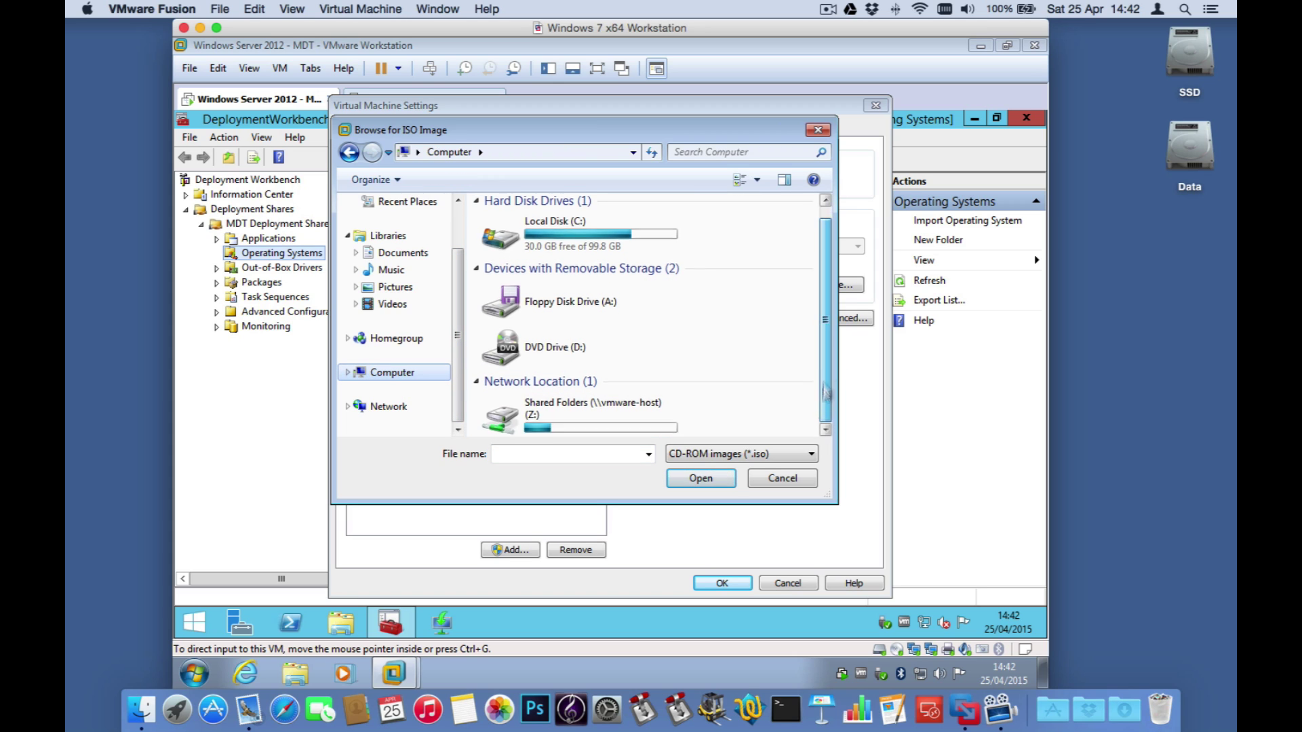
{"action": "double_click", "coordinate": [596, 415]}
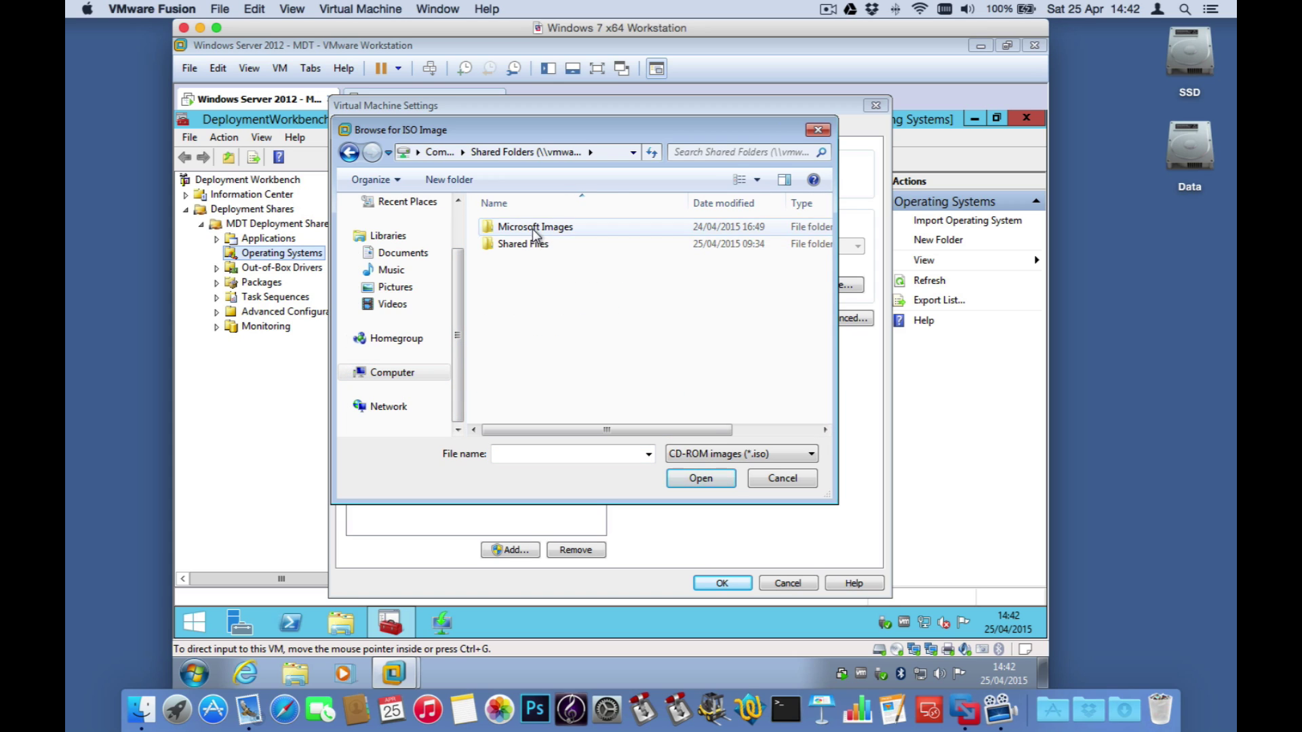
{"action": "double_click", "coordinate": [535, 231]}
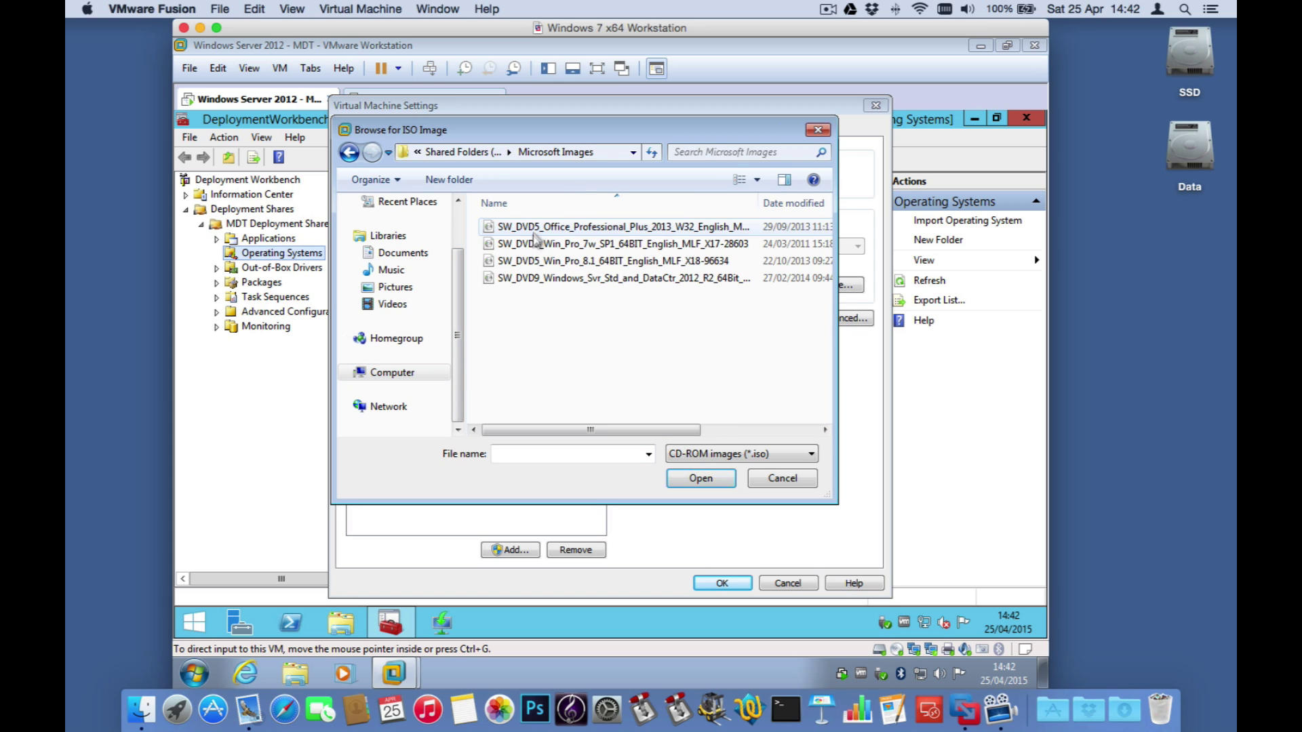
{"action": "left_click", "coordinate": [574, 245]}
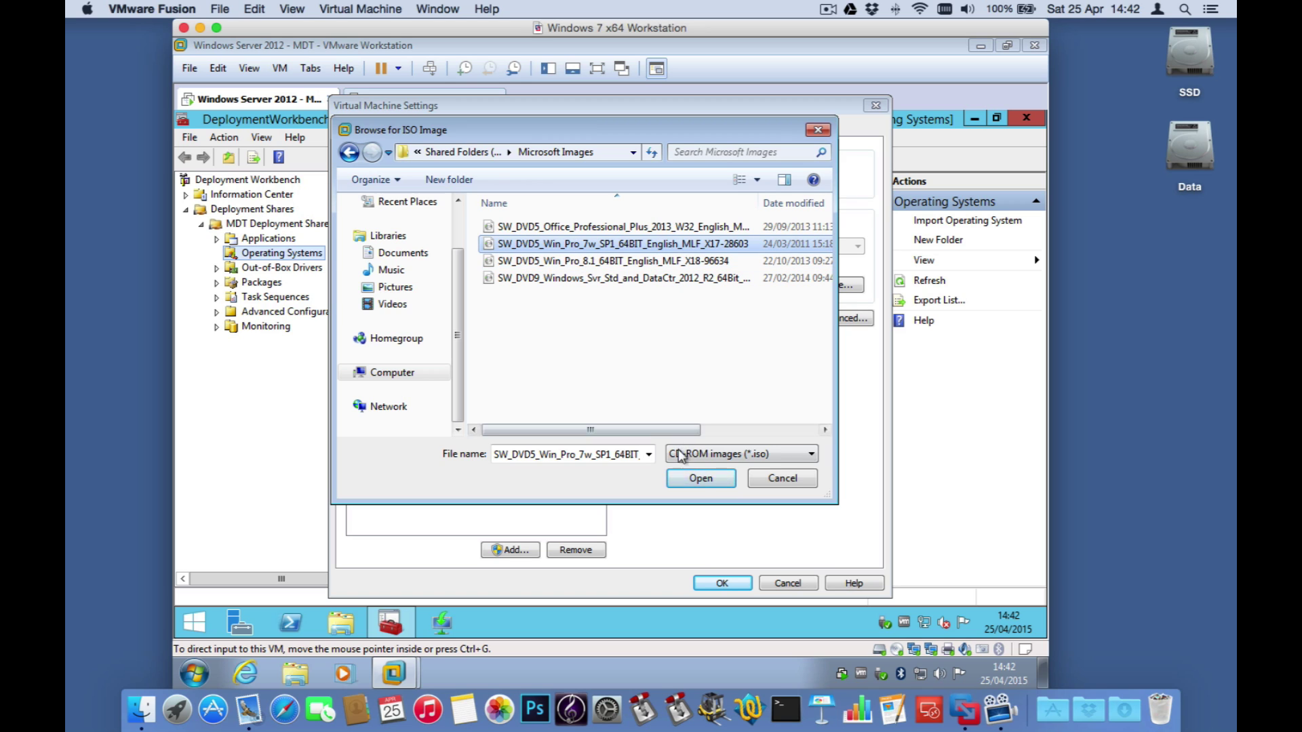
{"action": "left_click", "coordinate": [698, 479]}
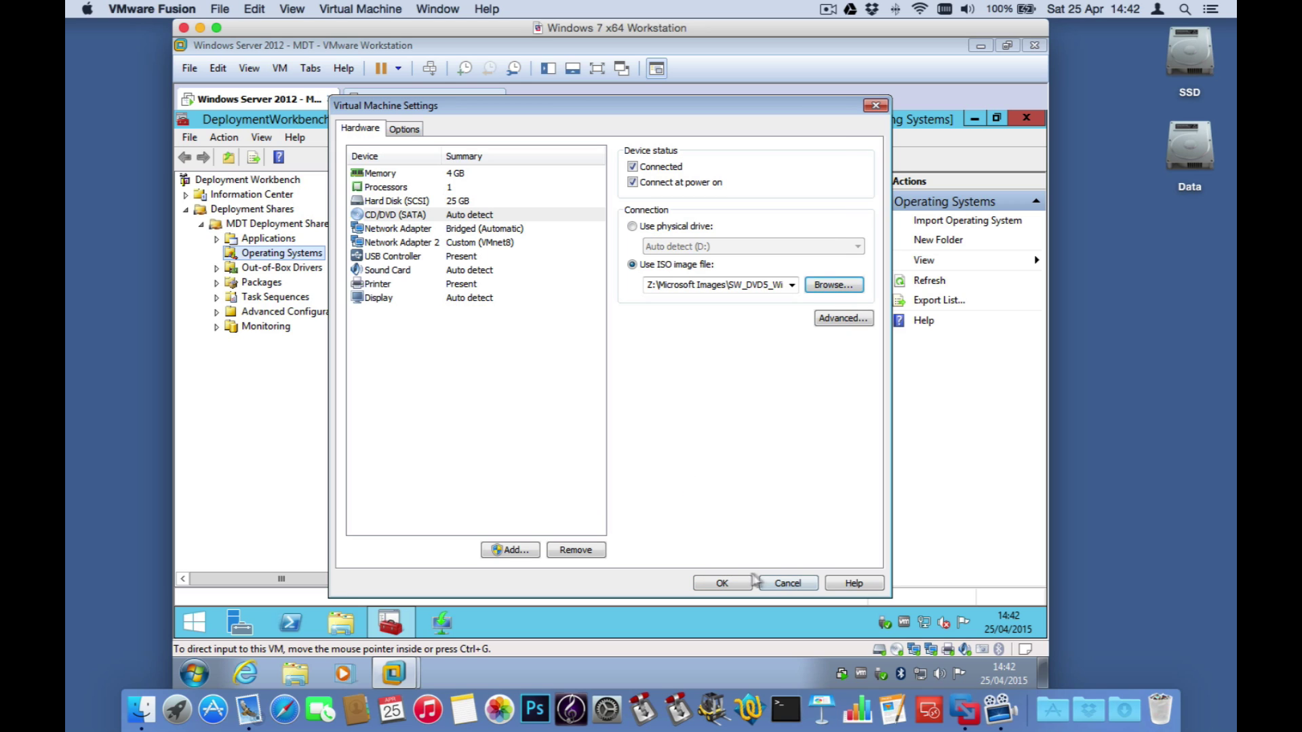
{"action": "left_click", "coordinate": [722, 583]}
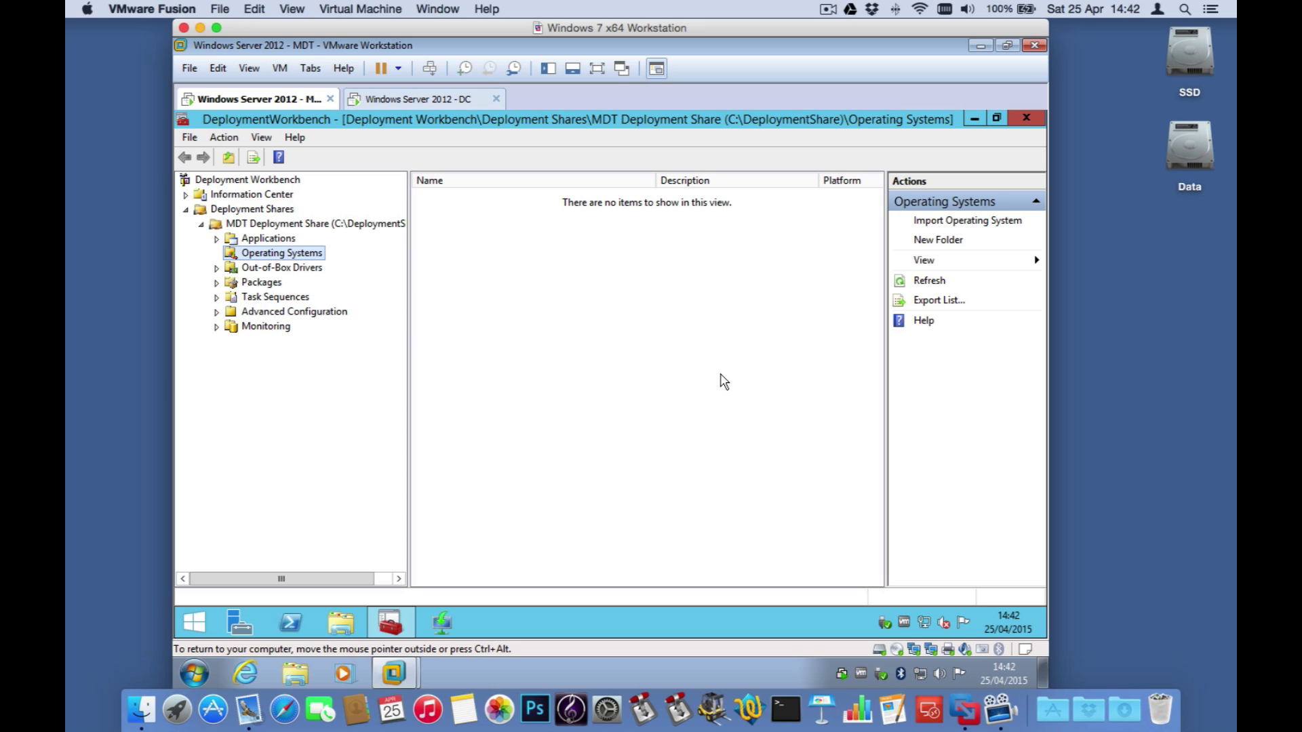
Step: Start importing a full-set-of-source-files operating system into Operating Systems
{"action": "right_click", "coordinate": [302, 256]}
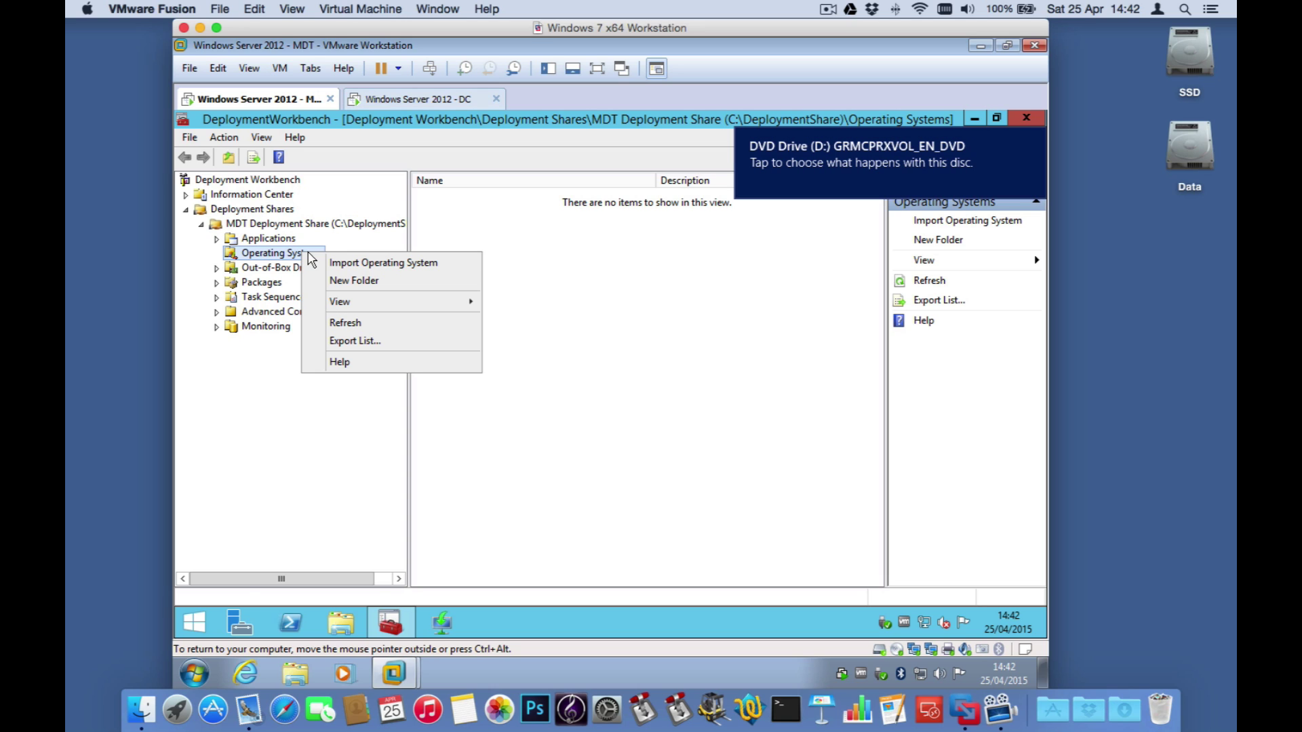
{"action": "left_click", "coordinate": [348, 265]}
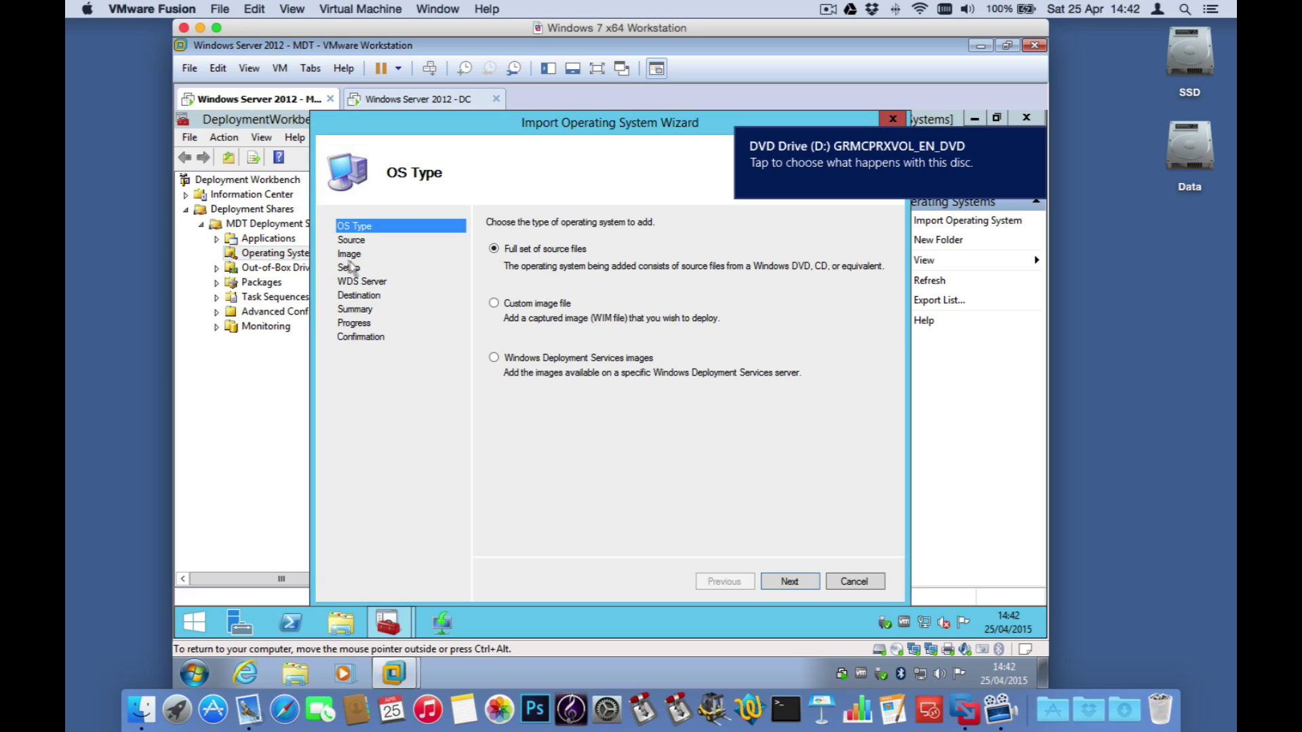
{"action": "left_click", "coordinate": [791, 581]}
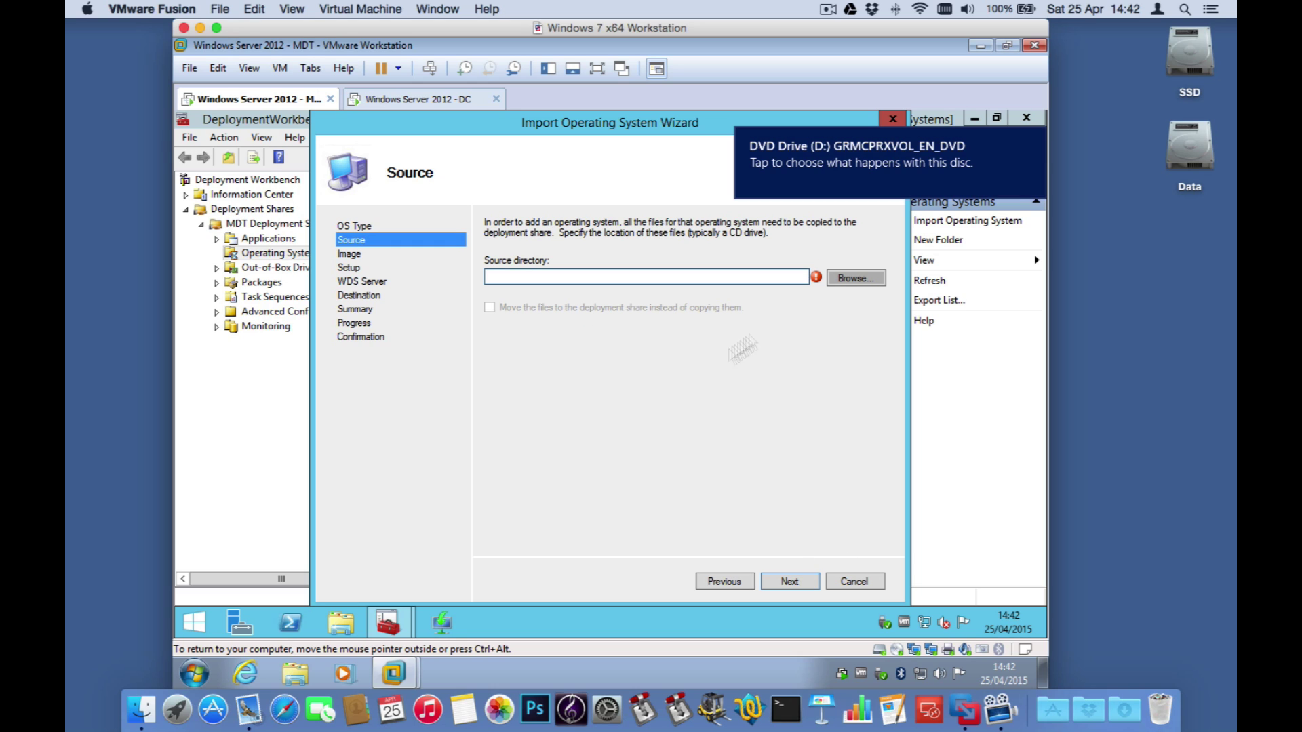
Step: Use DVD Drive (D:) as the source, keep the destination, and reach the Summary page
{"action": "left_click", "coordinate": [856, 278]}
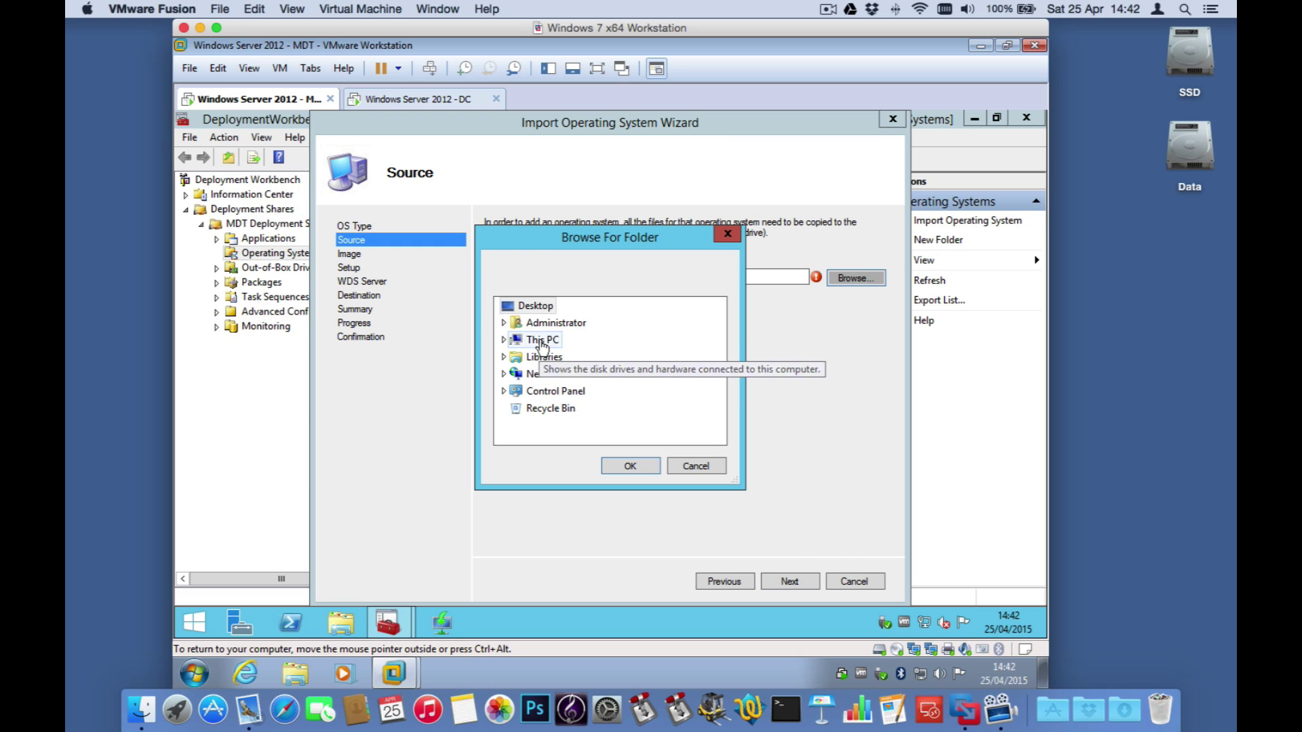
{"action": "double_click", "coordinate": [541, 341]}
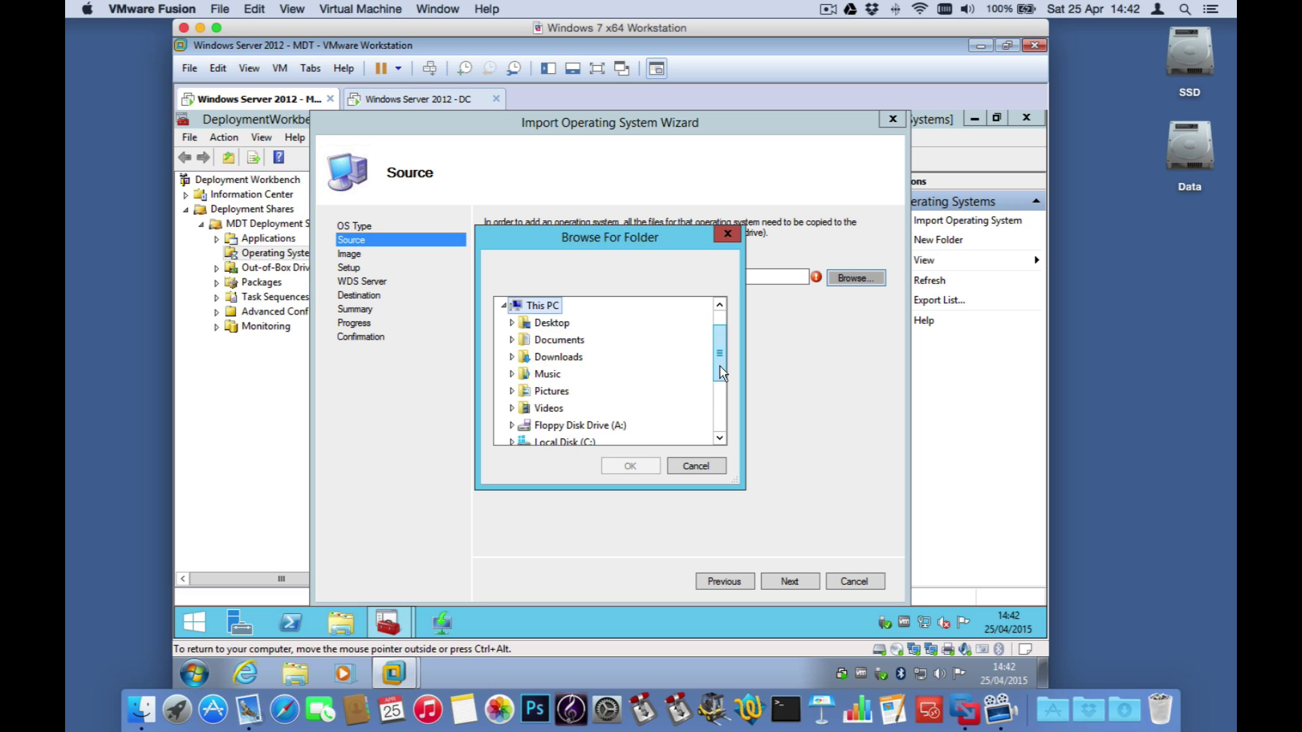
{"action": "left_click_drag", "start_coordinate": [719, 380], "coordinate": [663, 407]}
{"action": "double_click", "coordinate": [630, 378]}
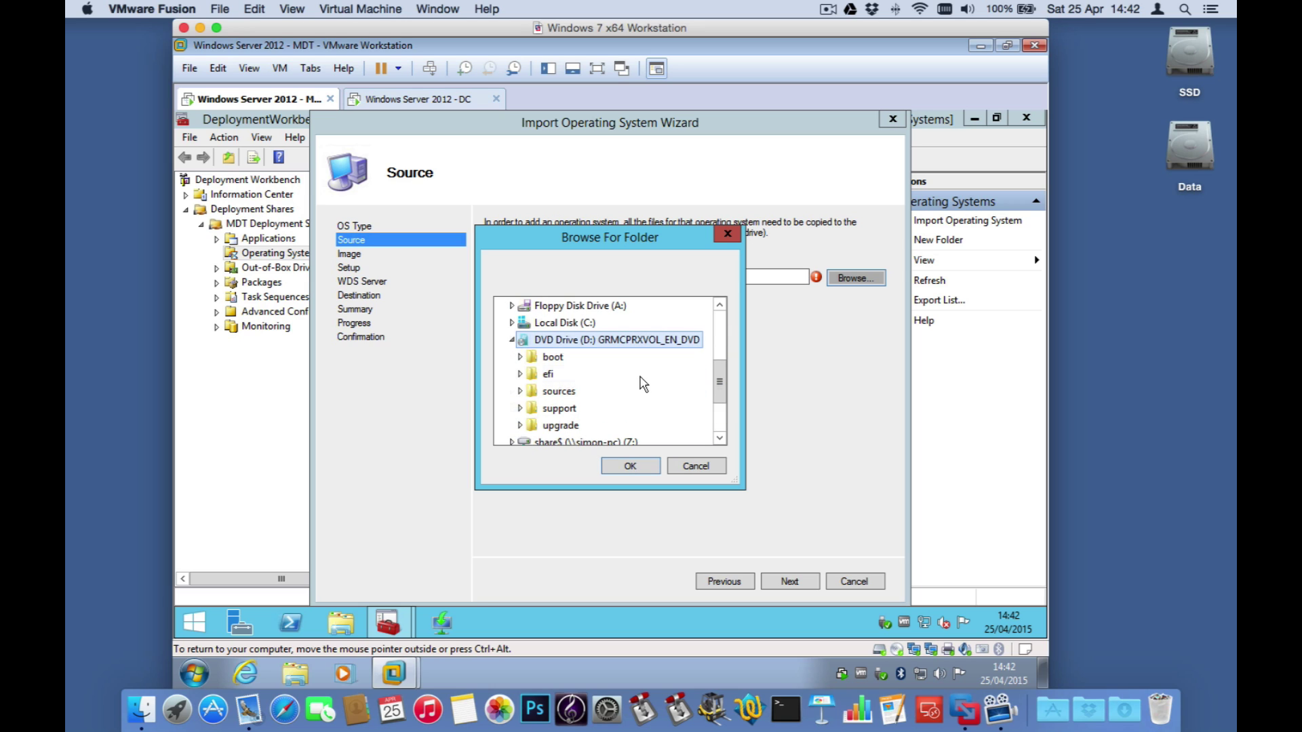
{"action": "left_click", "coordinate": [635, 466]}
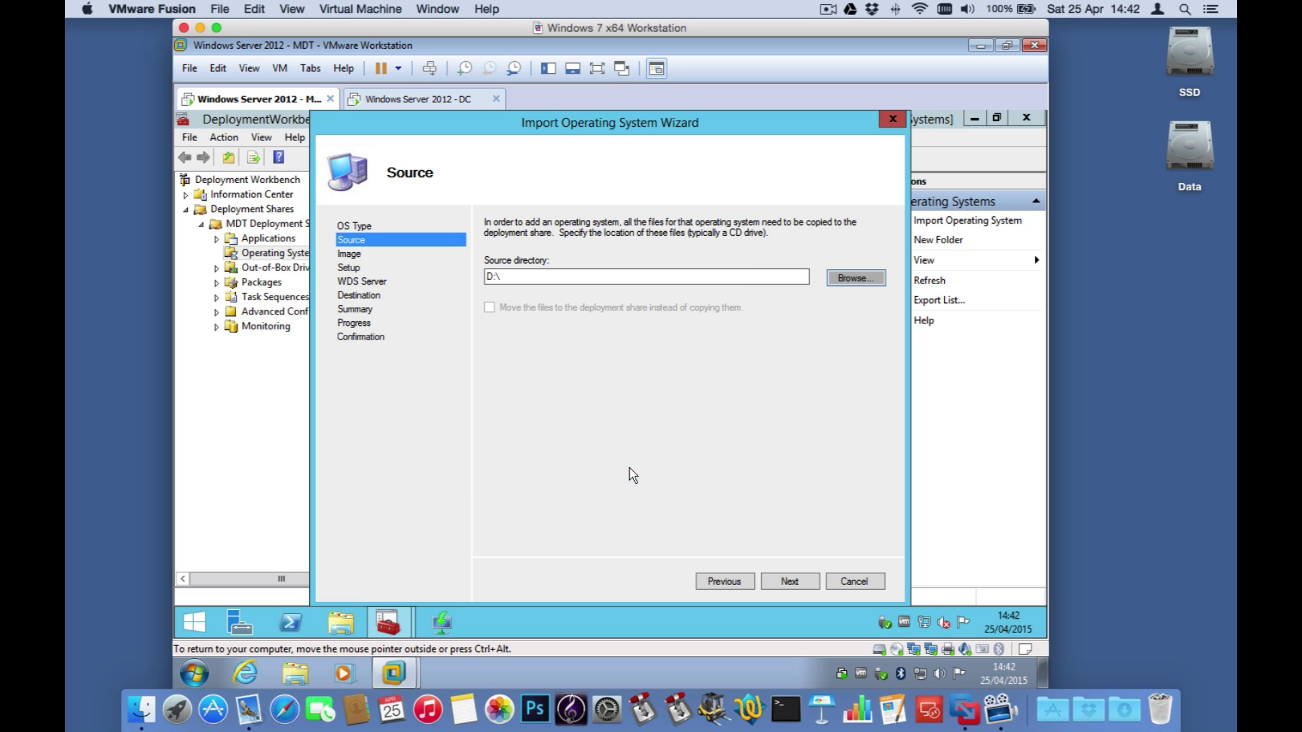
{"action": "left_click", "coordinate": [789, 581]}
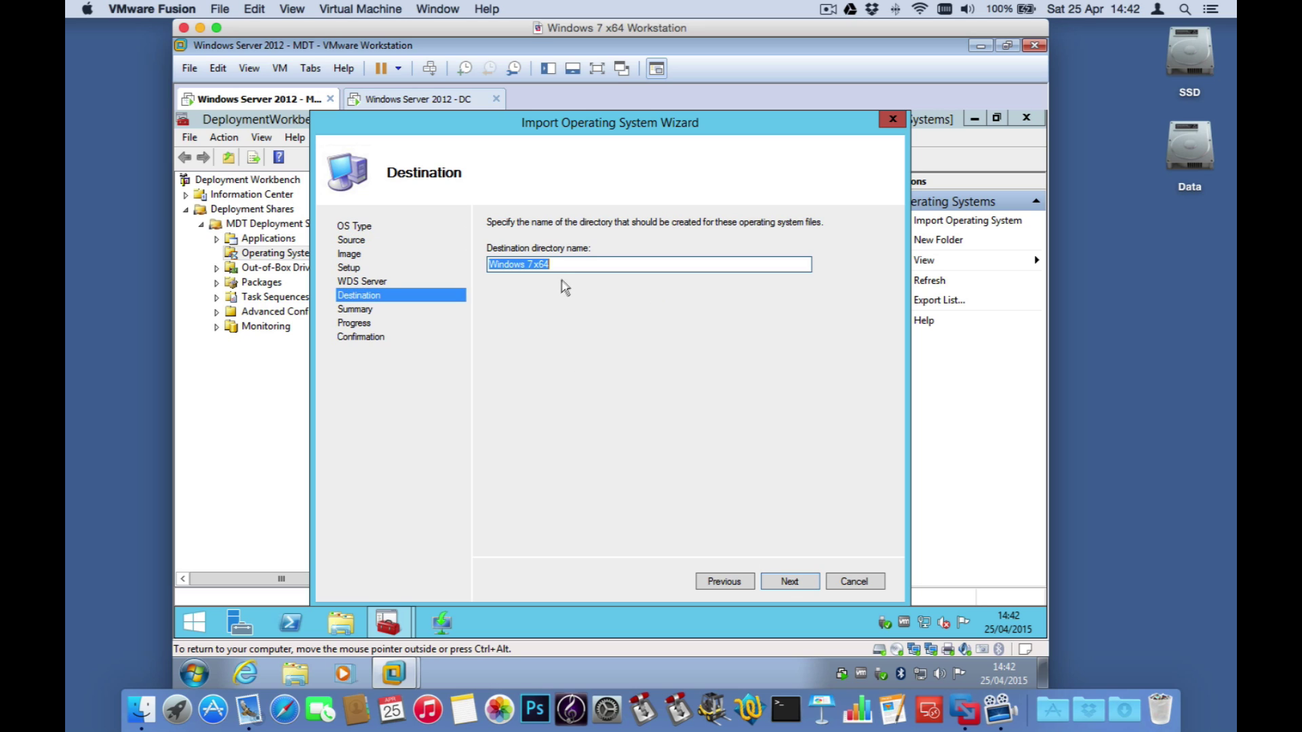
{"action": "left_click", "coordinate": [790, 581]}
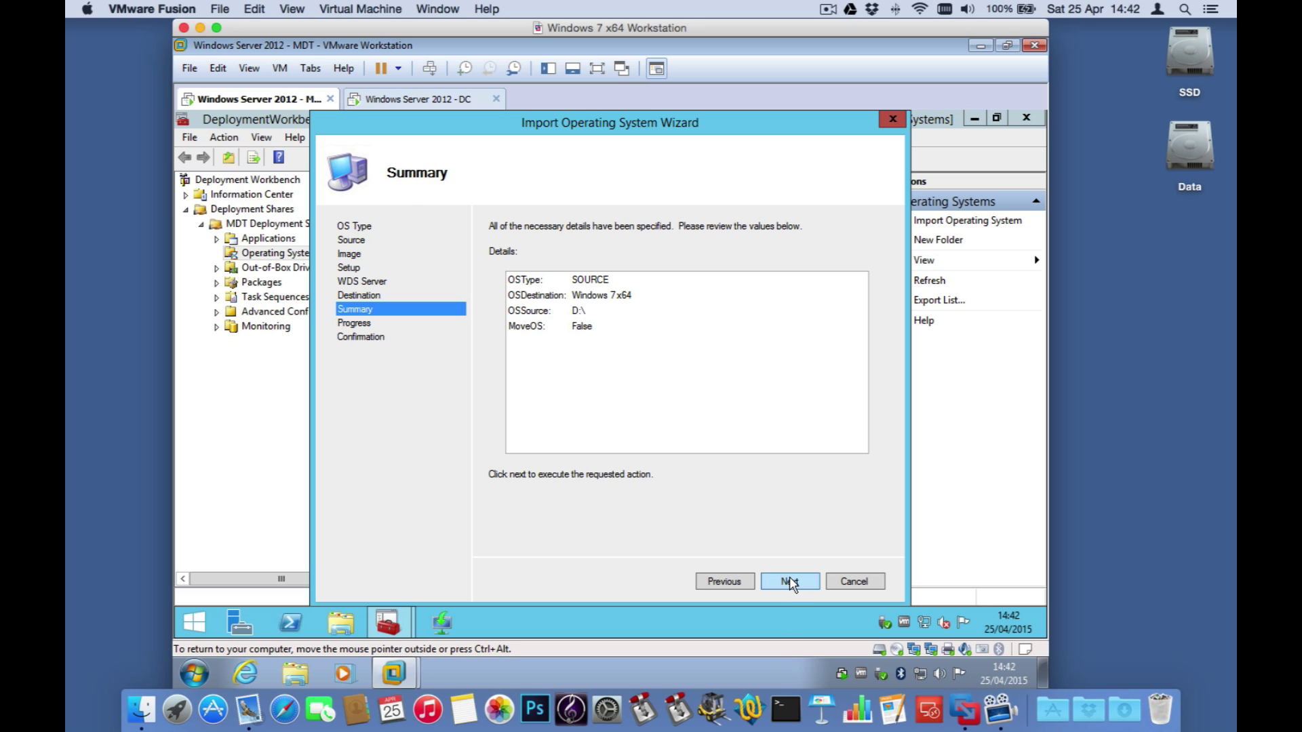
Step: Run the Windows 7 PROFESSIONAL x64 import to completion and select the imported image
{"action": "left_click", "coordinate": [791, 582]}
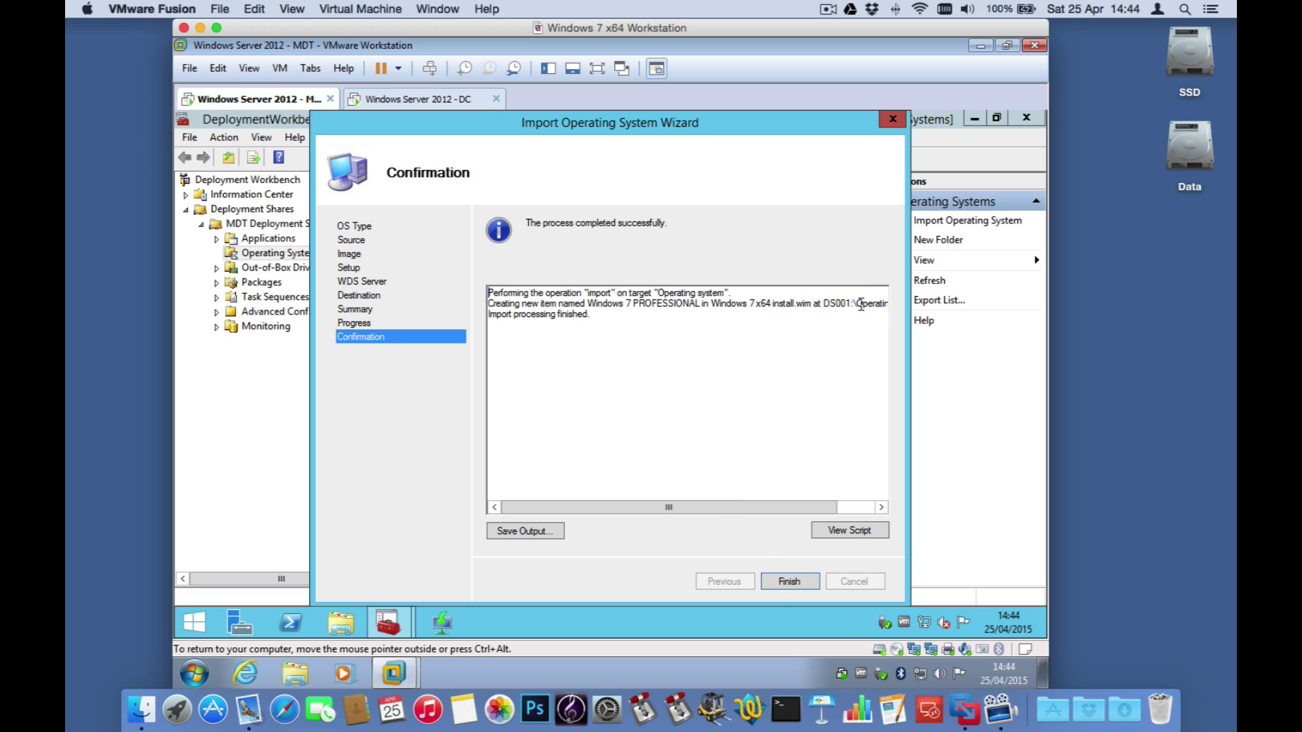
{"action": "left_click", "coordinate": [800, 586]}
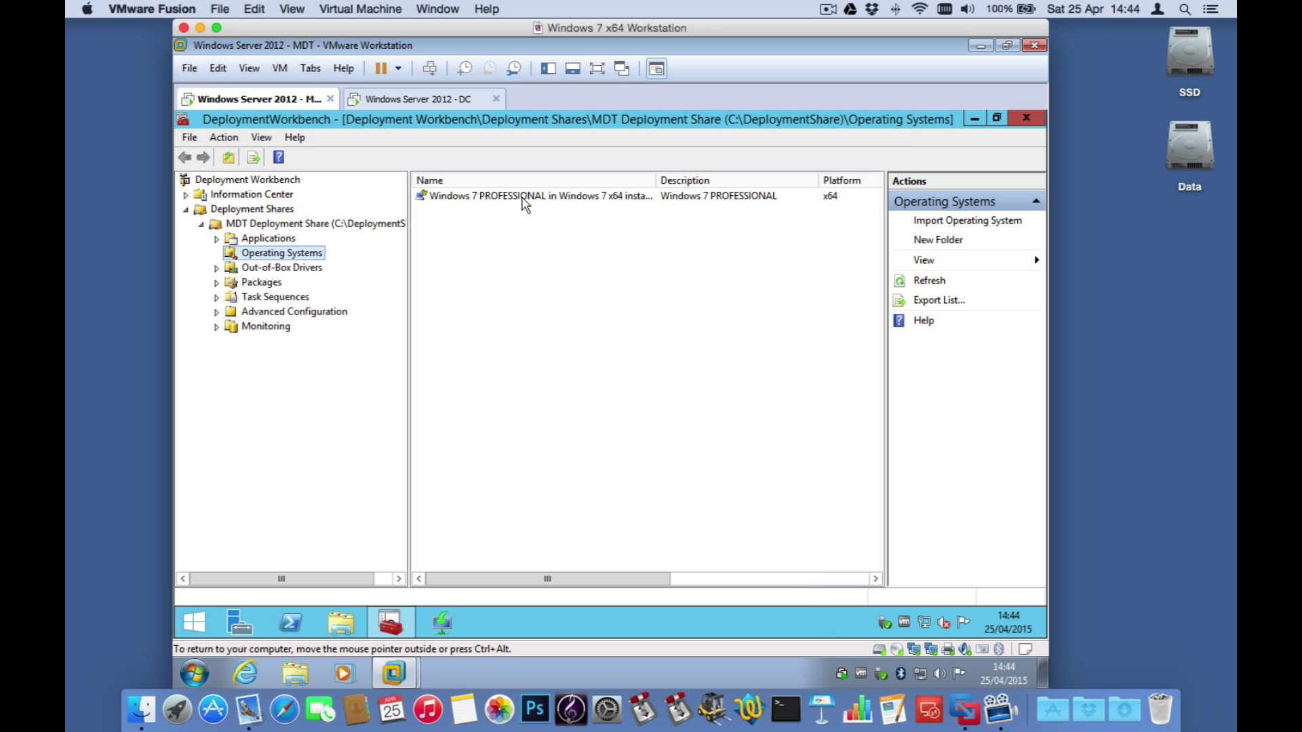
{"action": "left_click", "coordinate": [523, 196]}
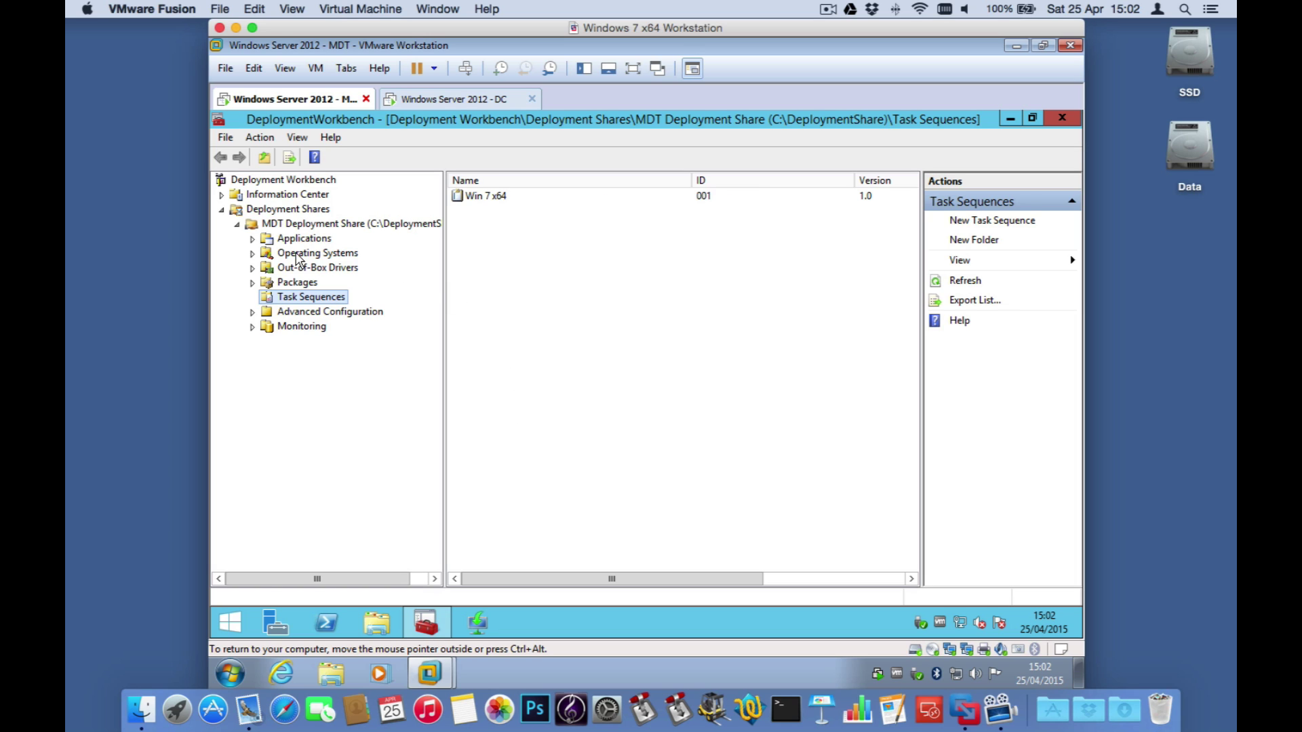
Step: Update the MDT Deployment Share with 'Completely regenerate the boot images' selected
{"action": "left_click", "coordinate": [302, 255]}
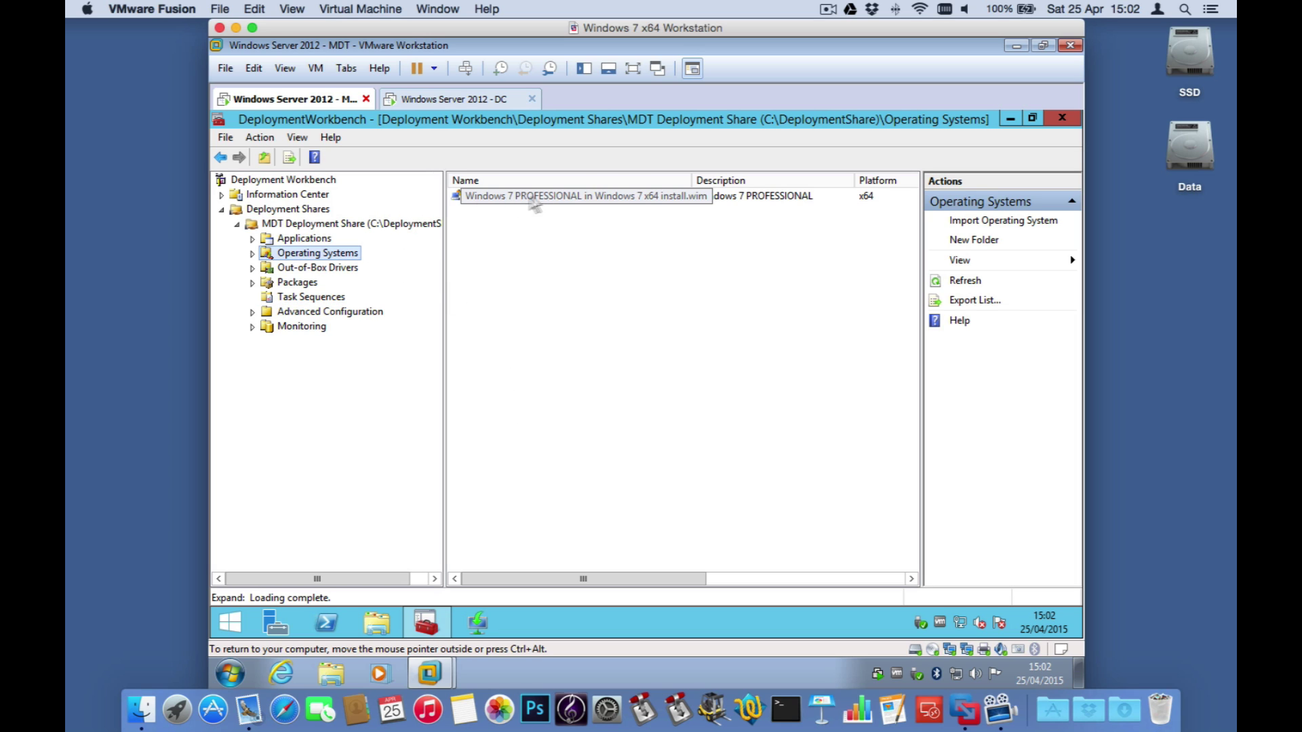
{"action": "right_click", "coordinate": [316, 226]}
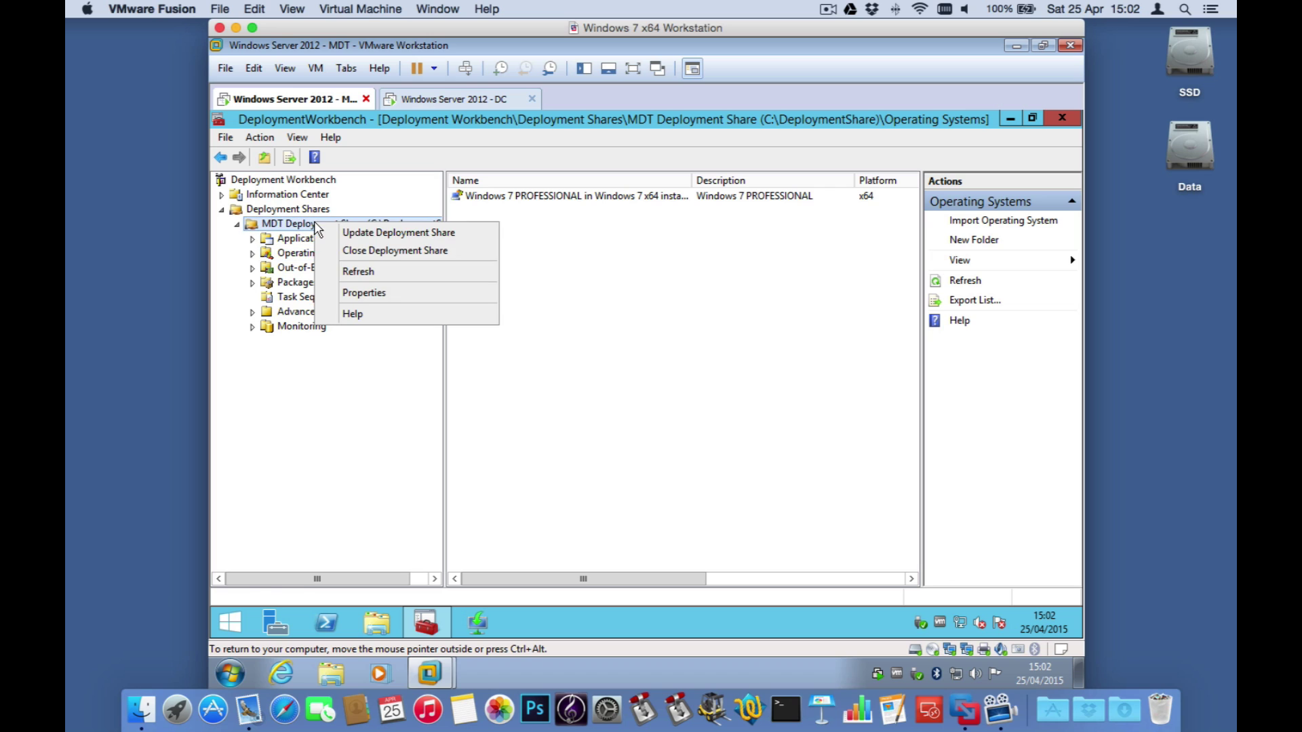
{"action": "left_click", "coordinate": [369, 233]}
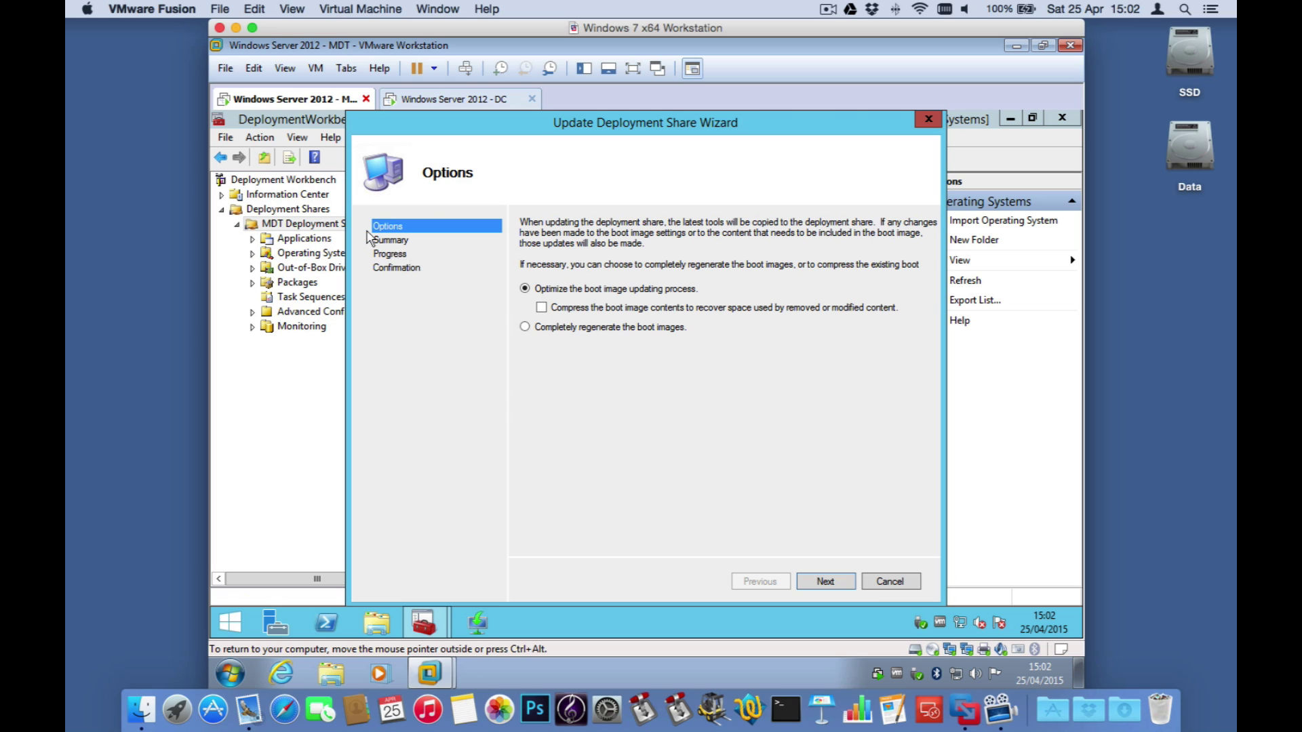
{"action": "left_click", "coordinate": [533, 328]}
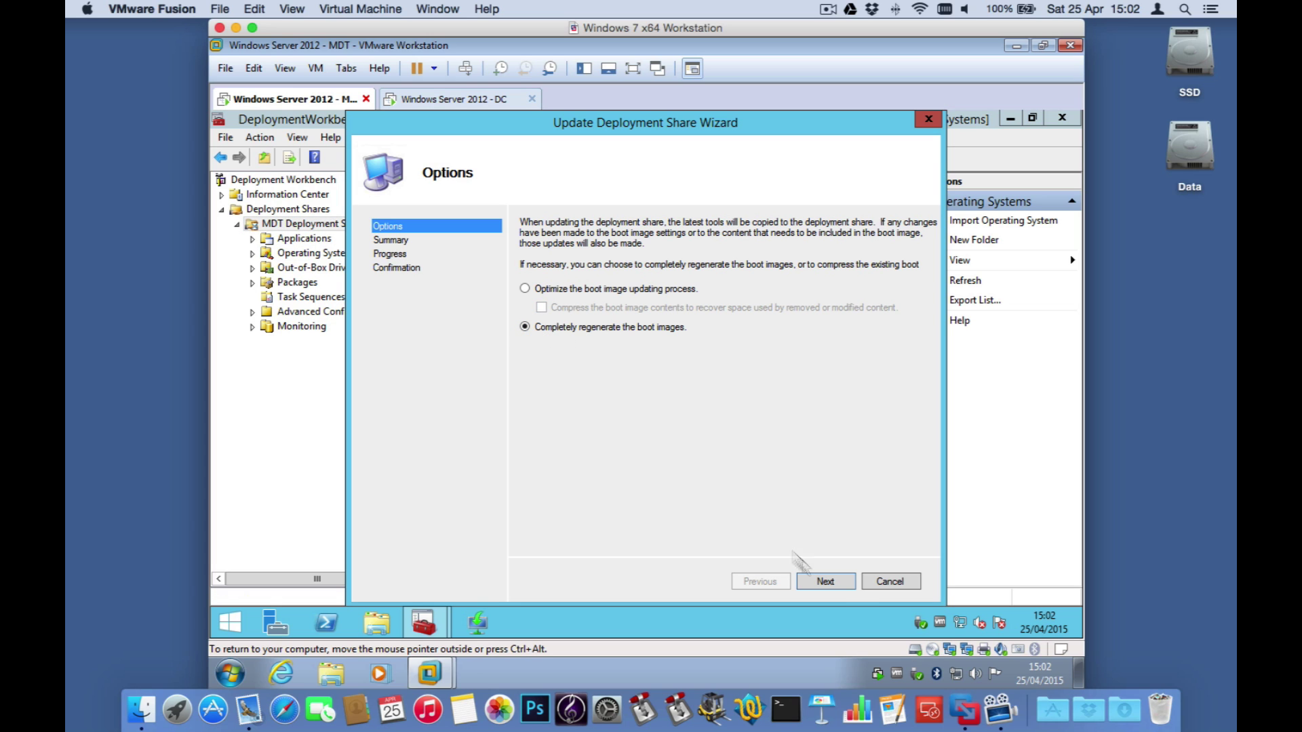
{"action": "left_click", "coordinate": [836, 586]}
{"action": "left_click", "coordinate": [838, 587]}
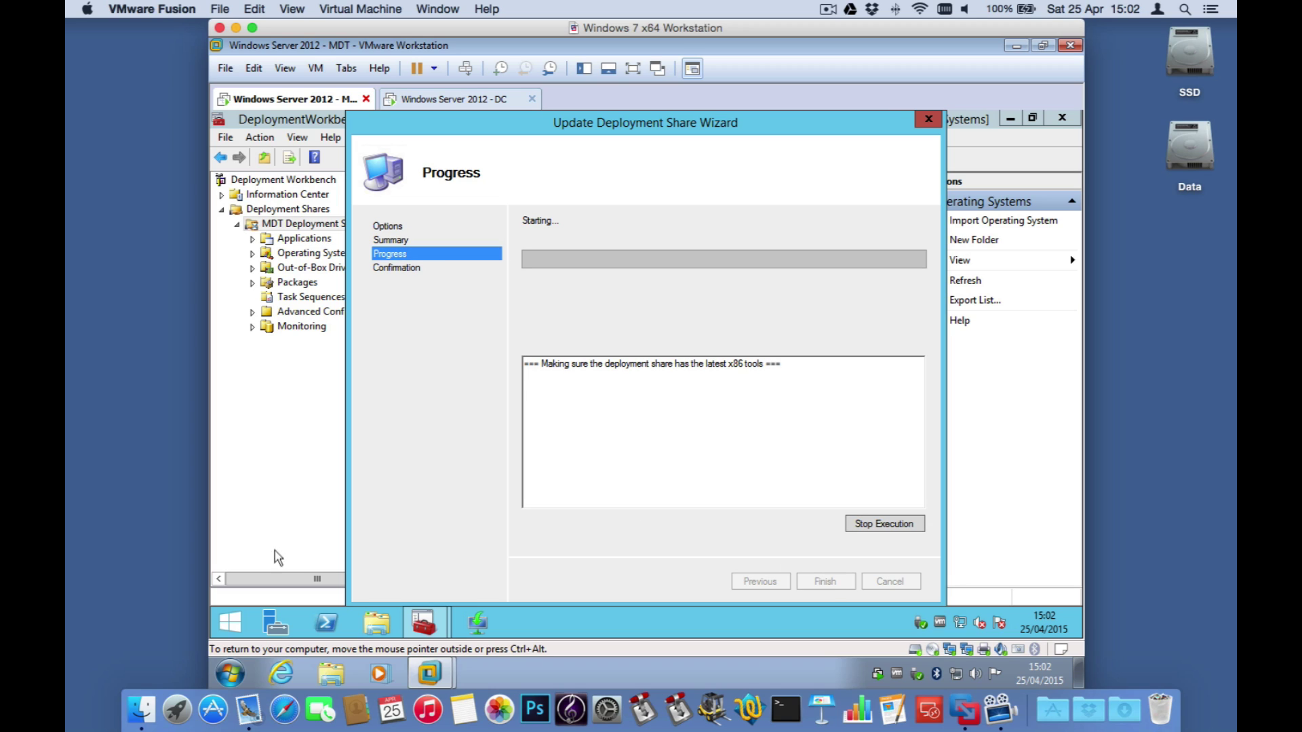
Step: Open C:\DeploymentShare\Boot in File Explorer beside the share update progress window
{"action": "left_click", "coordinate": [377, 622]}
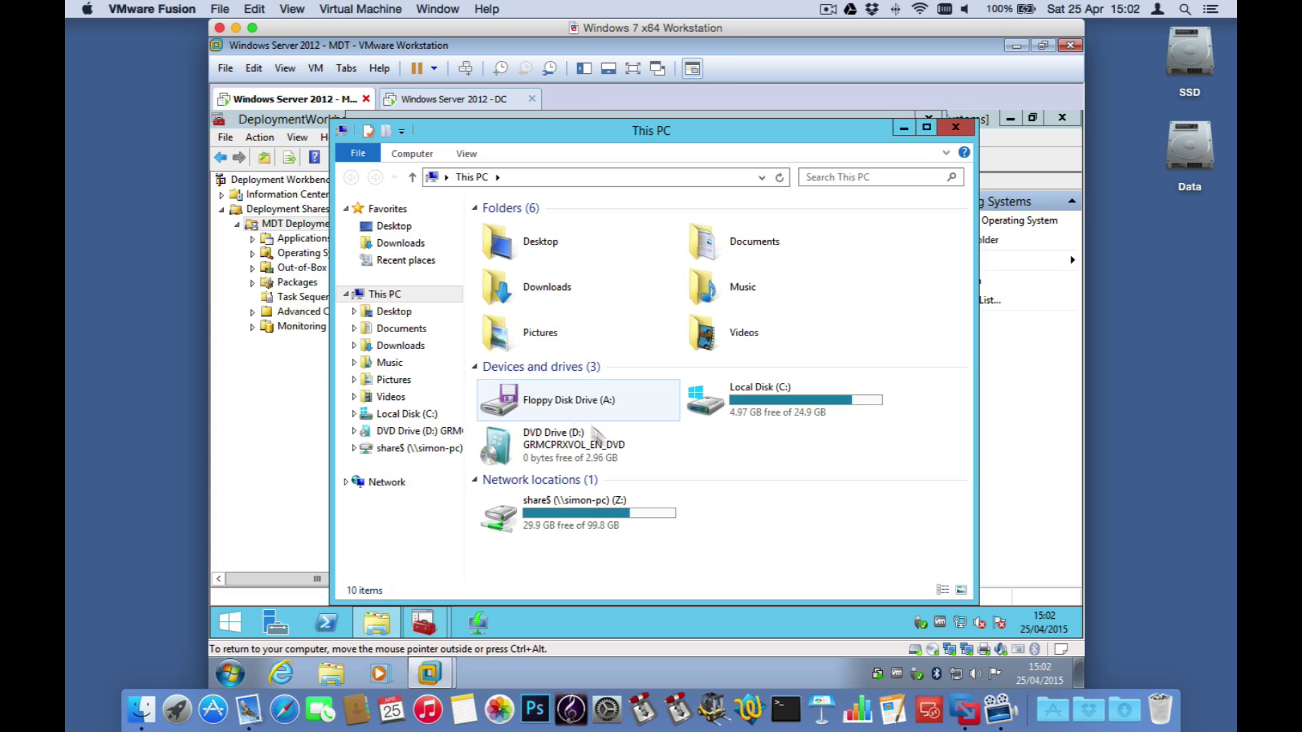
{"action": "double_click", "coordinate": [780, 405]}
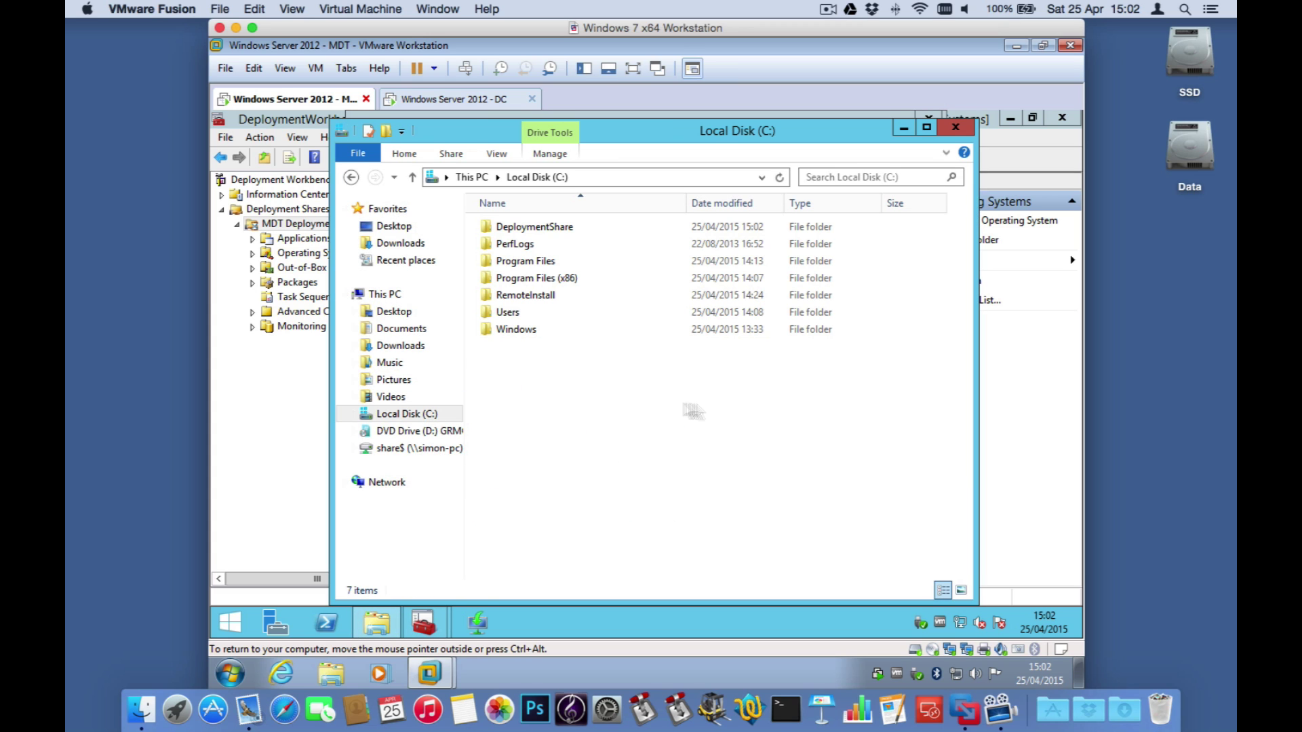
{"action": "double_click", "coordinate": [529, 226]}
{"action": "double_click", "coordinate": [514, 286]}
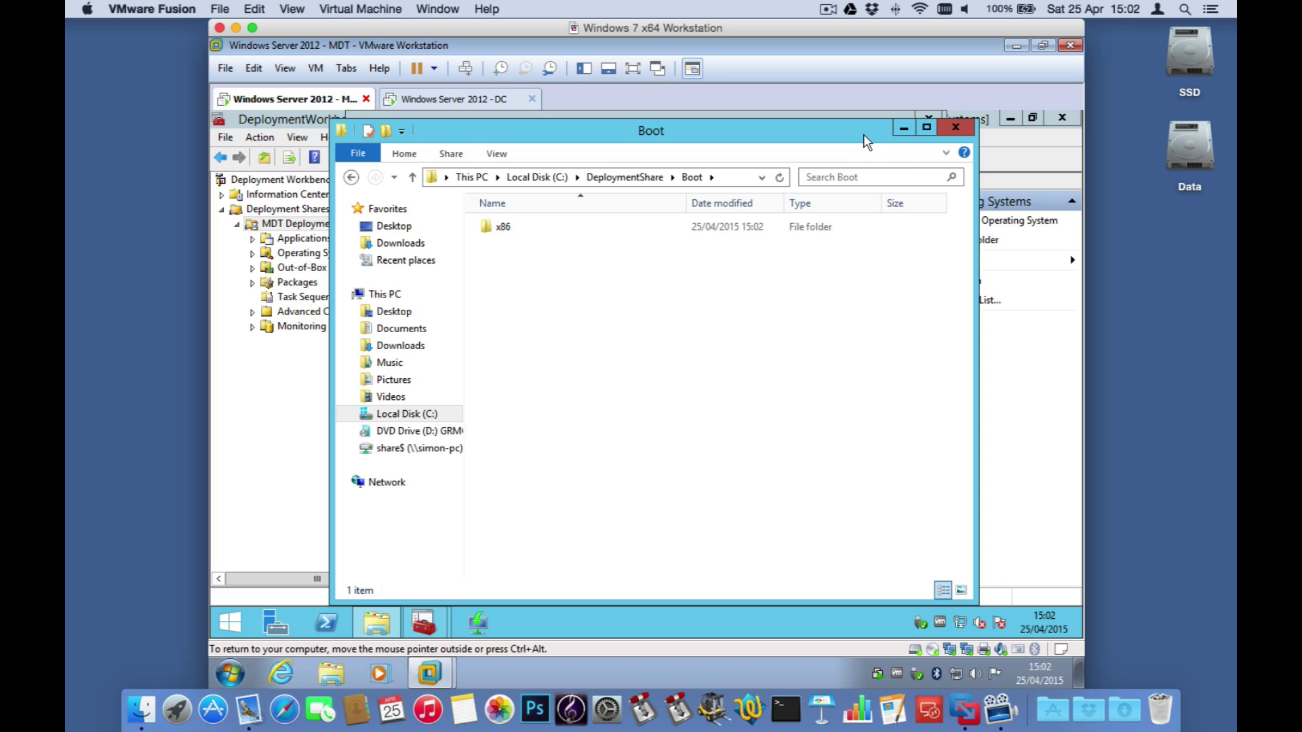
{"action": "left_click_drag", "start_coordinate": [871, 142], "coordinate": [1083, 140]}
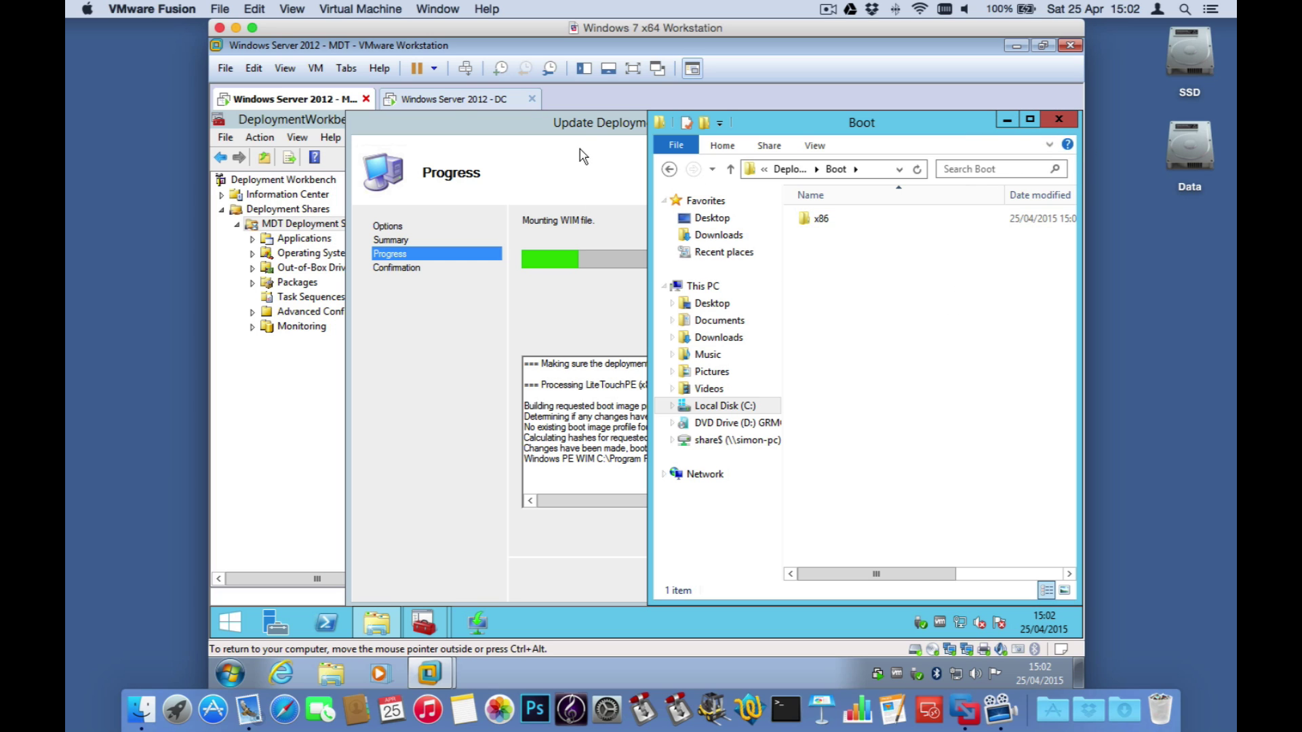
{"action": "left_click", "coordinate": [577, 131]}
{"action": "left_click_drag", "start_coordinate": [578, 131], "coordinate": [464, 135]}
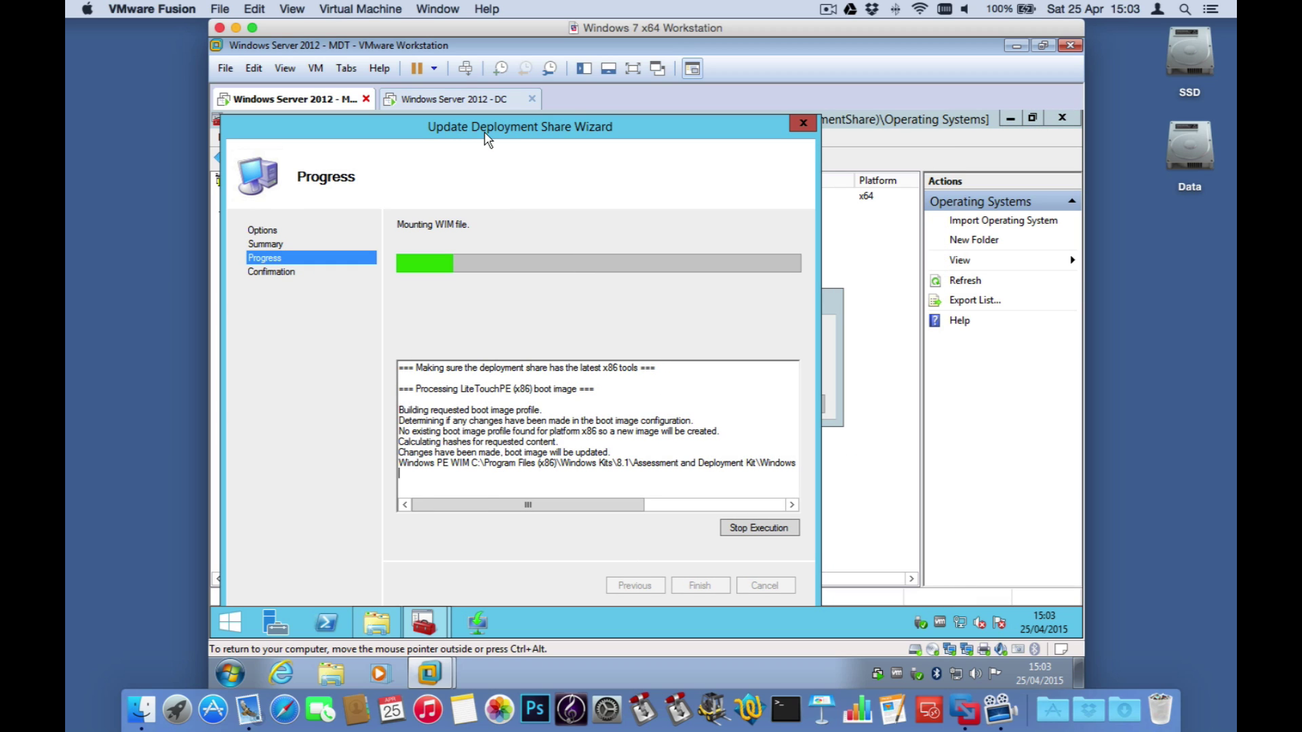
{"action": "left_click", "coordinate": [377, 622]}
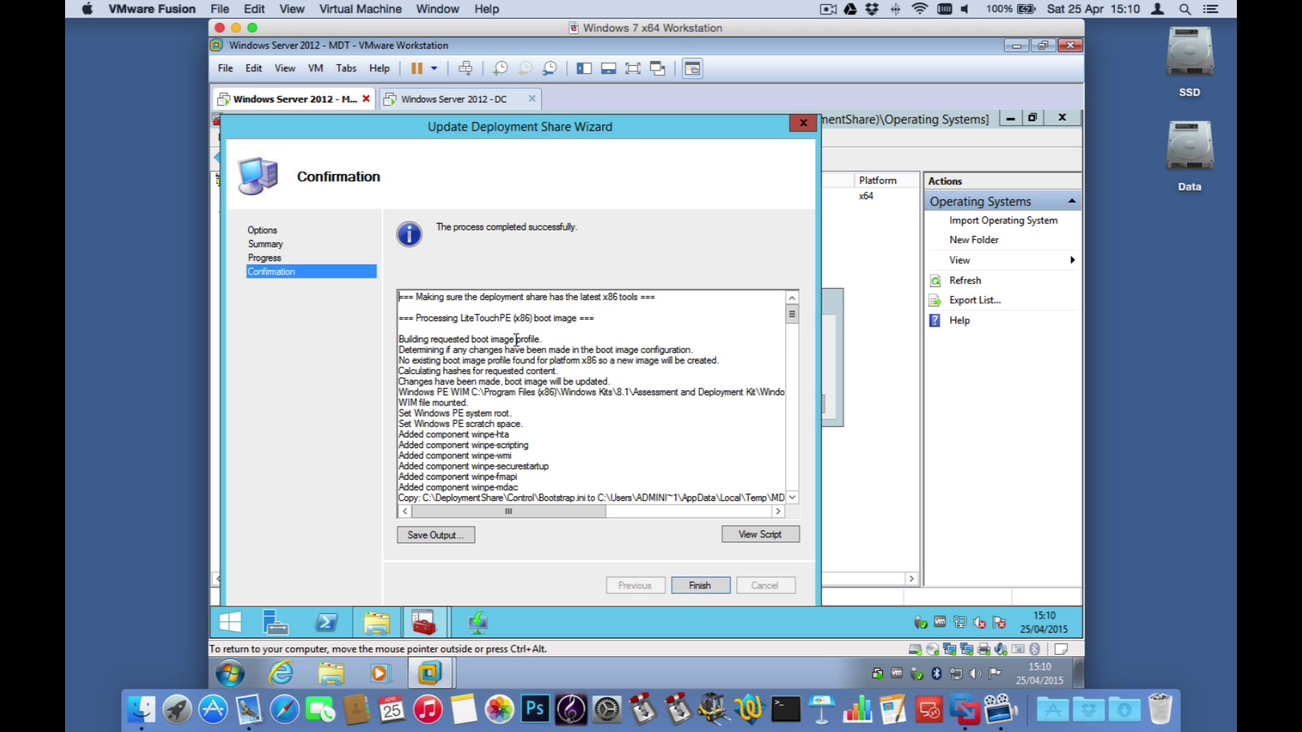
Step: Finish the update, close Deployment Workbench, verify LiteTouchPE_x86.wim and LiteTouchPE_x64.wim exist, then close Explorer
{"action": "left_click", "coordinate": [699, 585]}
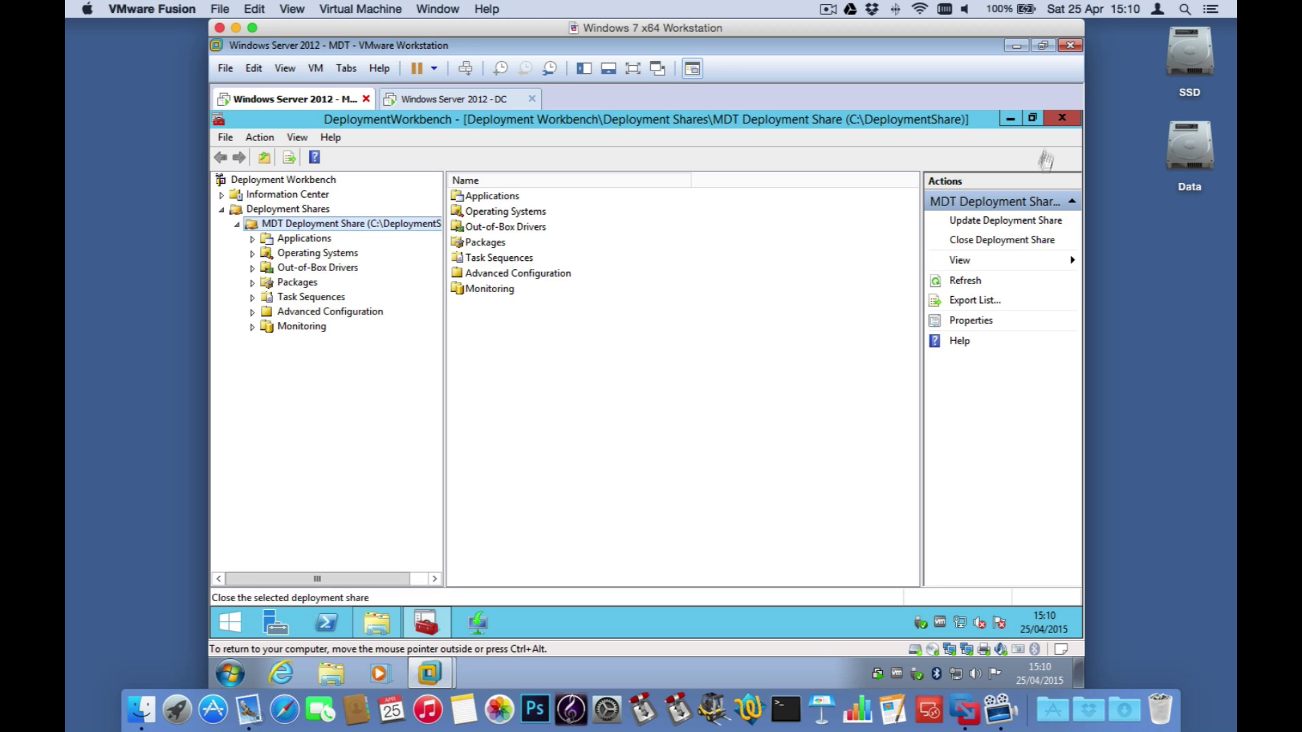
{"action": "left_click", "coordinate": [1057, 117]}
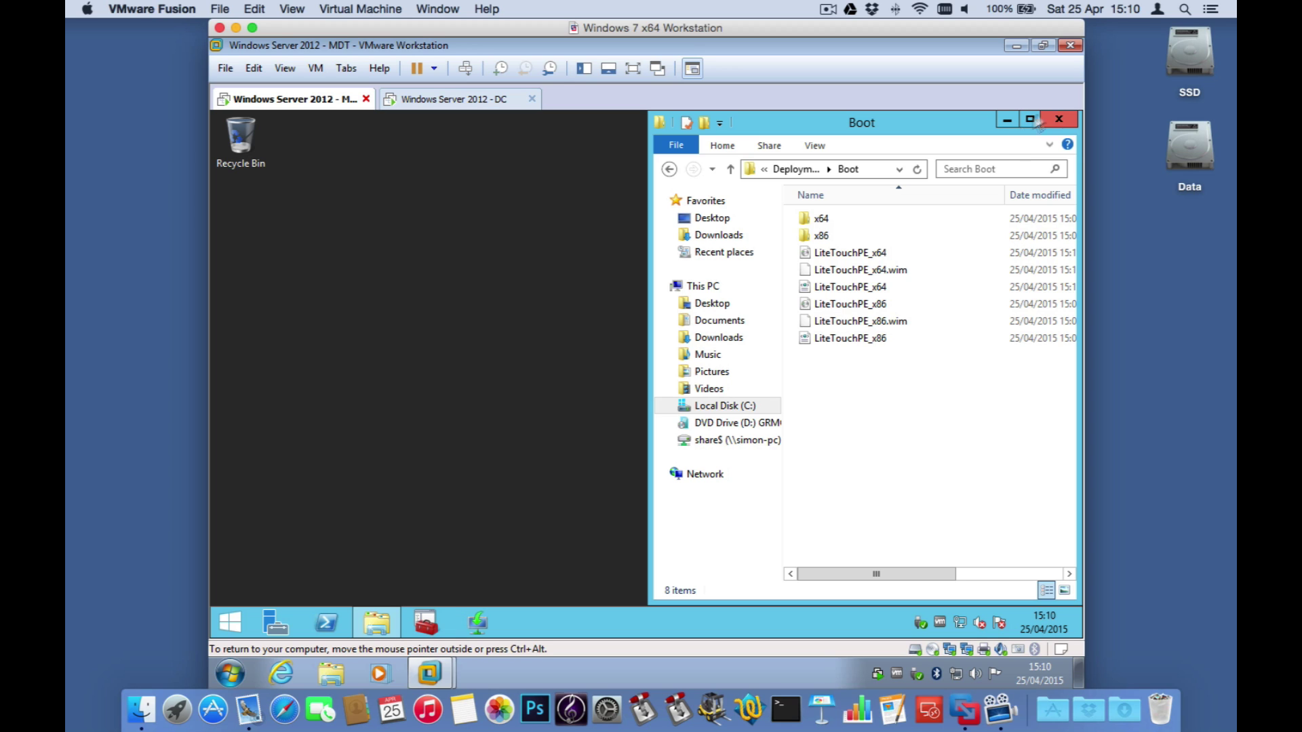
{"action": "left_click", "coordinate": [868, 326]}
{"action": "left_click", "coordinate": [868, 270]}
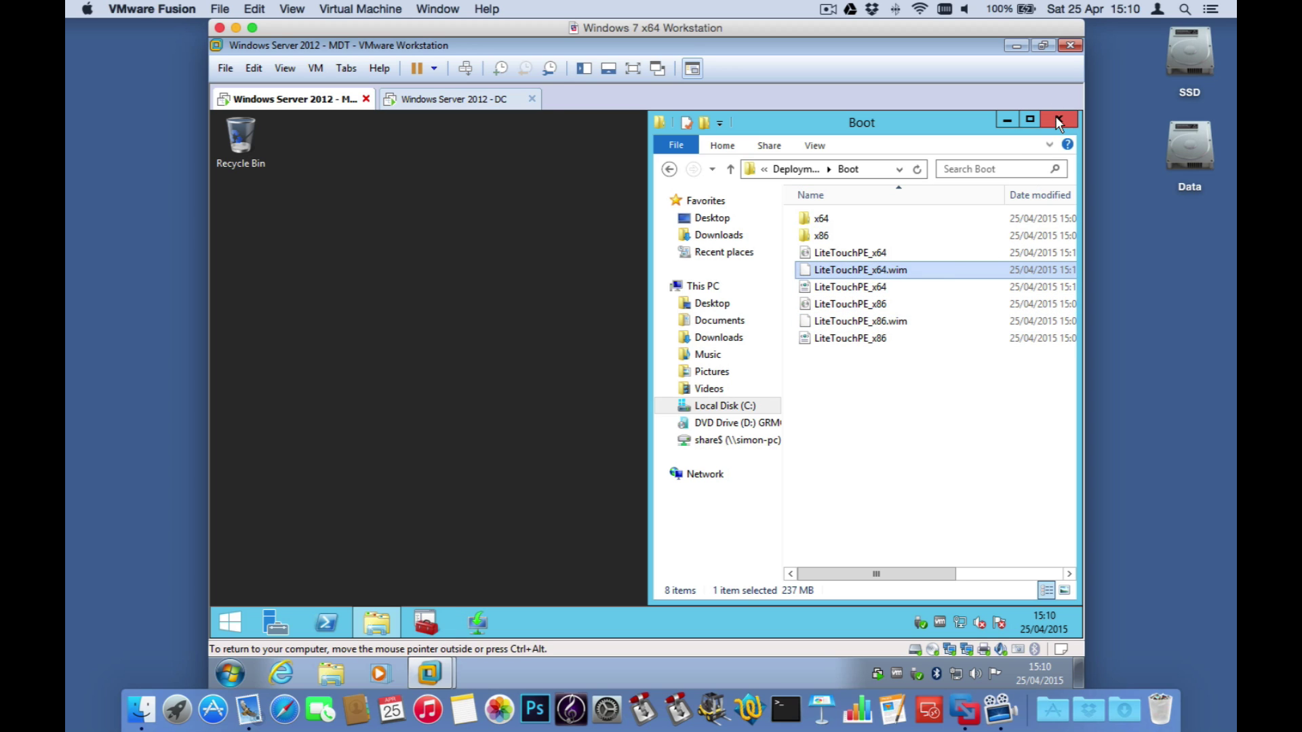
{"action": "left_click", "coordinate": [1056, 118]}
Step: Open Windows Deployment Services maximized and expand MDT.pretendco.test to its Boot Images
{"action": "left_click", "coordinate": [476, 621]}
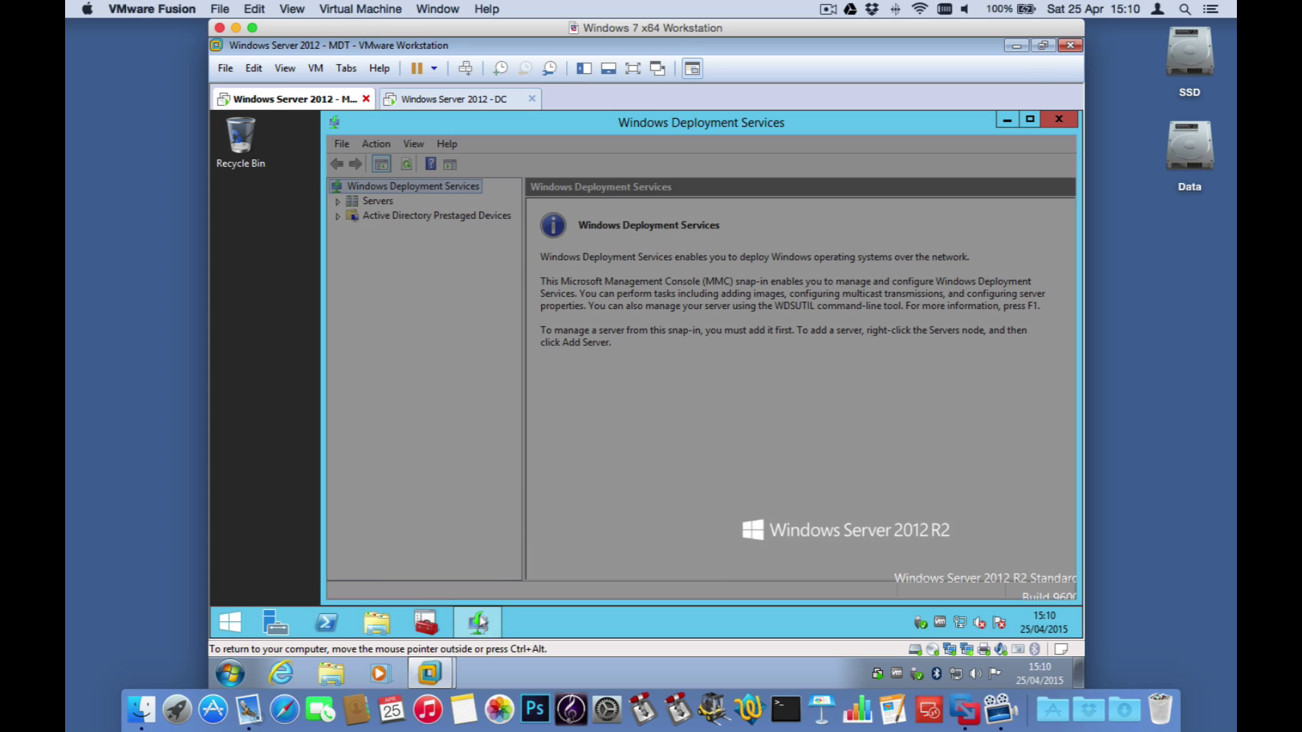
{"action": "left_click", "coordinate": [1029, 120]}
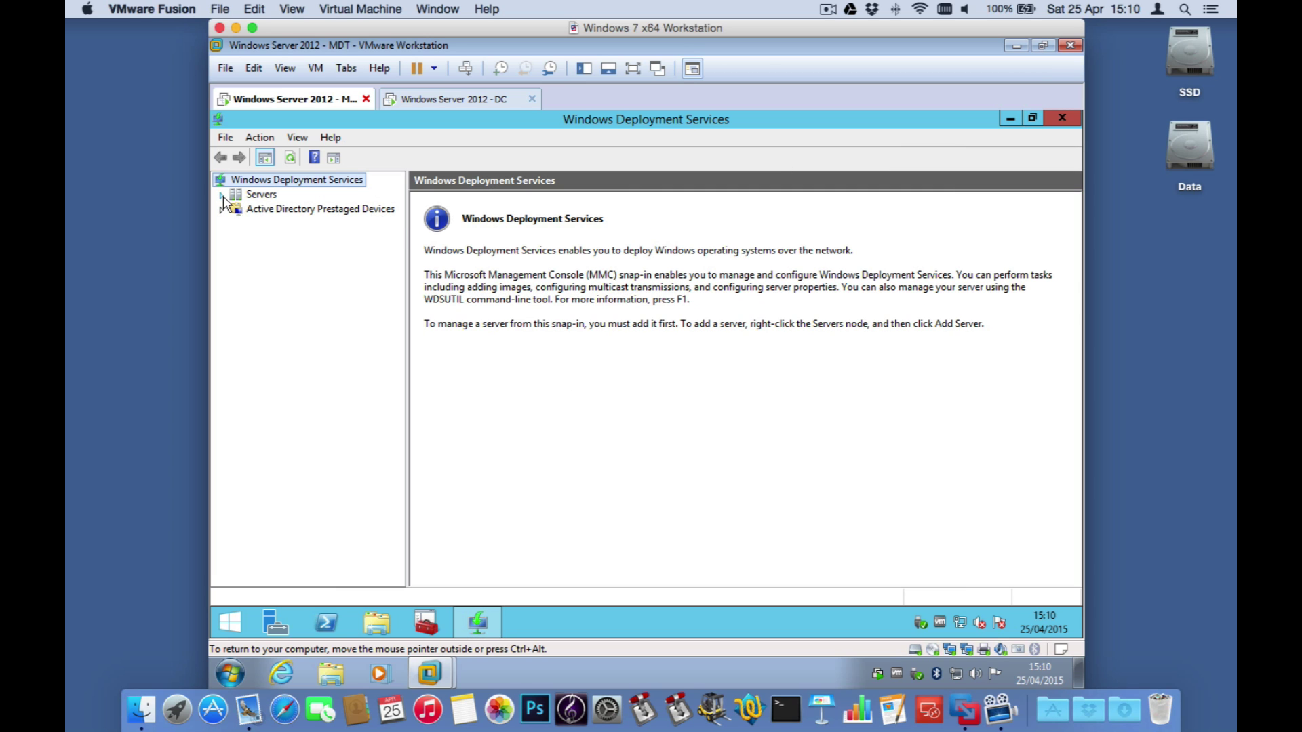
{"action": "left_click", "coordinate": [221, 196]}
{"action": "left_click", "coordinate": [254, 209]}
{"action": "left_click", "coordinate": [237, 210]}
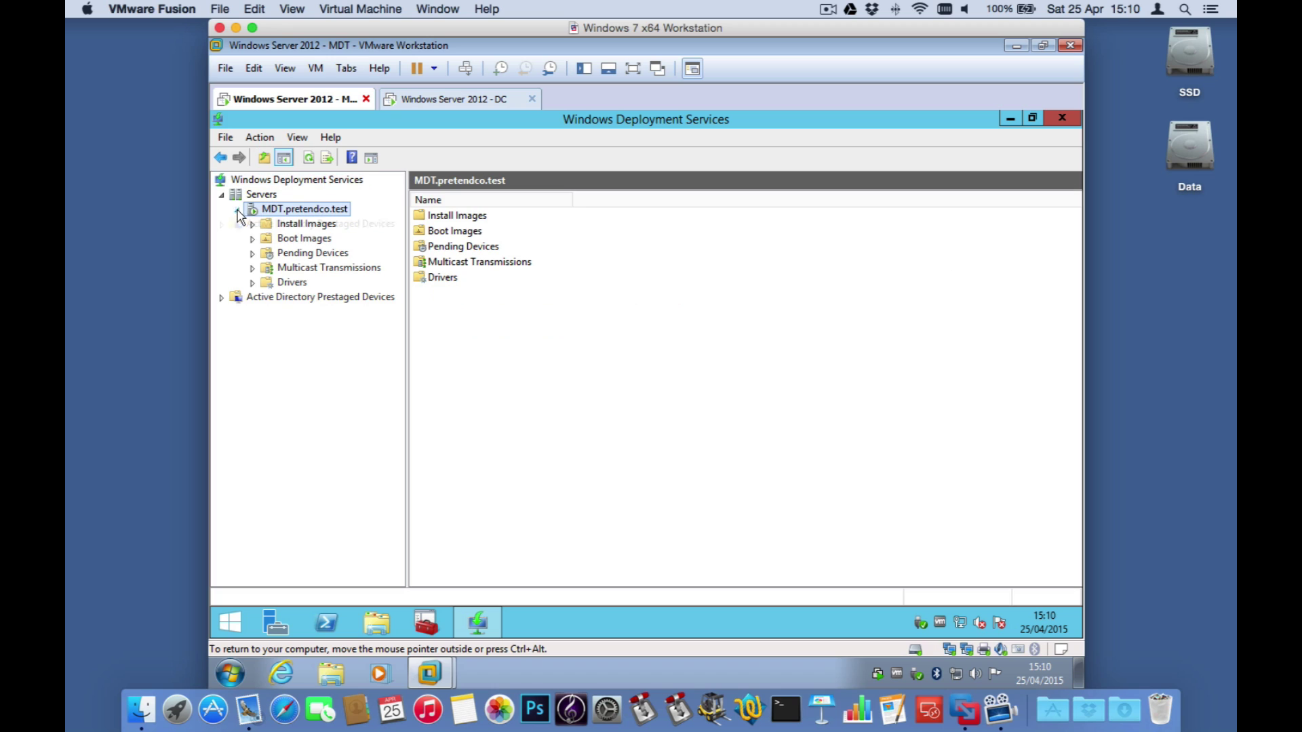
{"action": "left_click", "coordinate": [297, 241]}
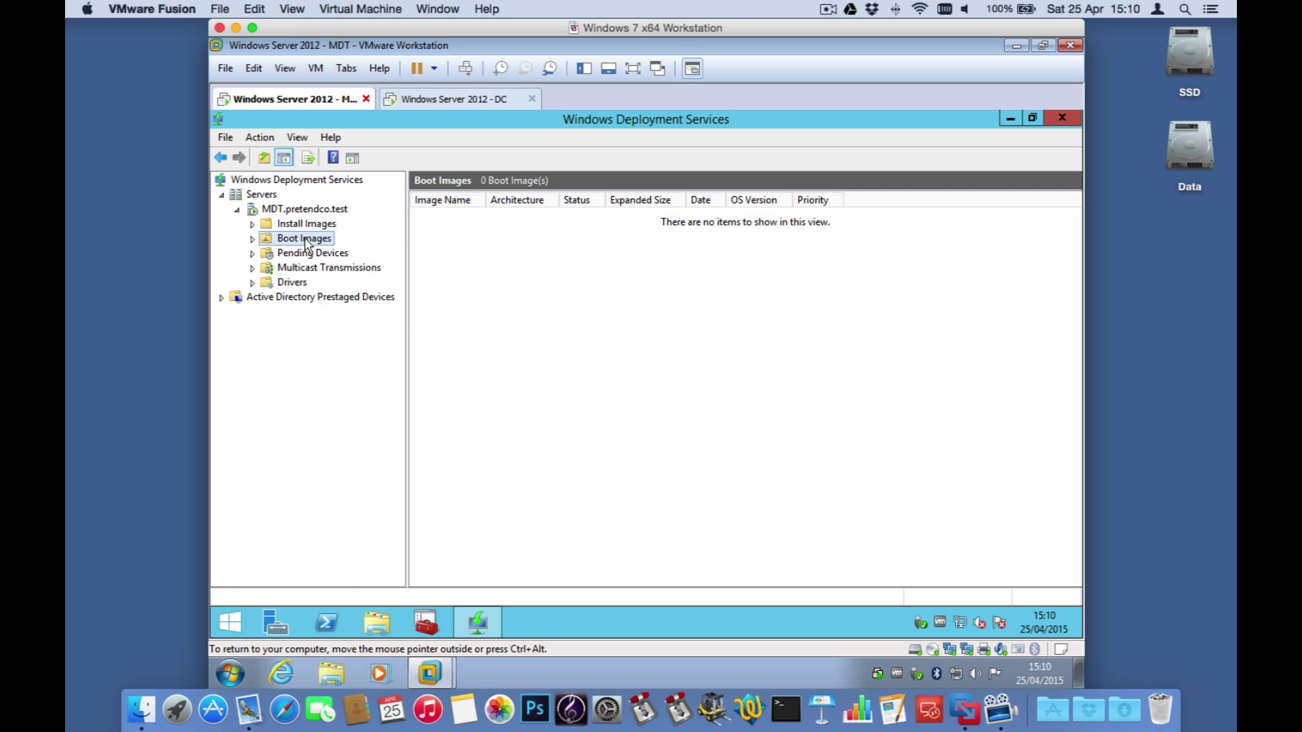
Step: Start Add Boot Image and select C:\DeploymentShare\Boot\LiteTouchPE_x64.wim as the image file
{"action": "right_click", "coordinate": [305, 241]}
{"action": "left_click", "coordinate": [339, 248]}
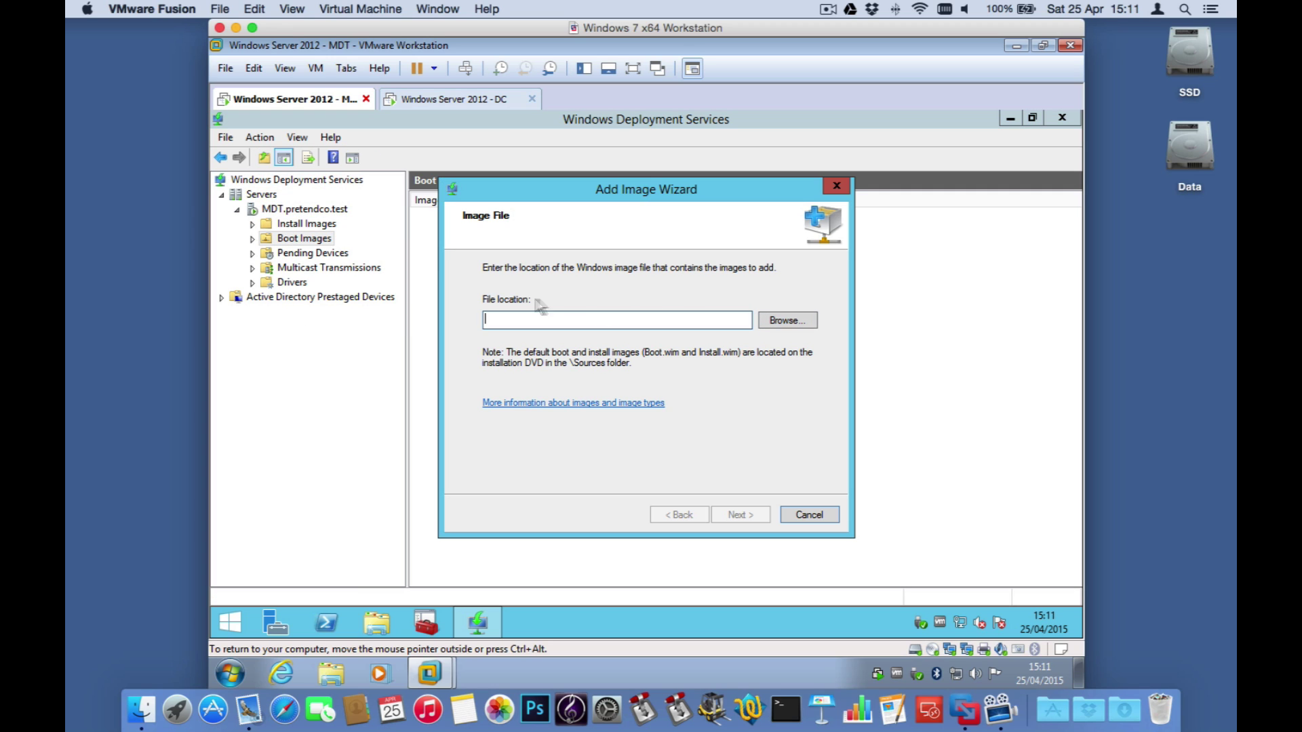
{"action": "left_click", "coordinate": [800, 323]}
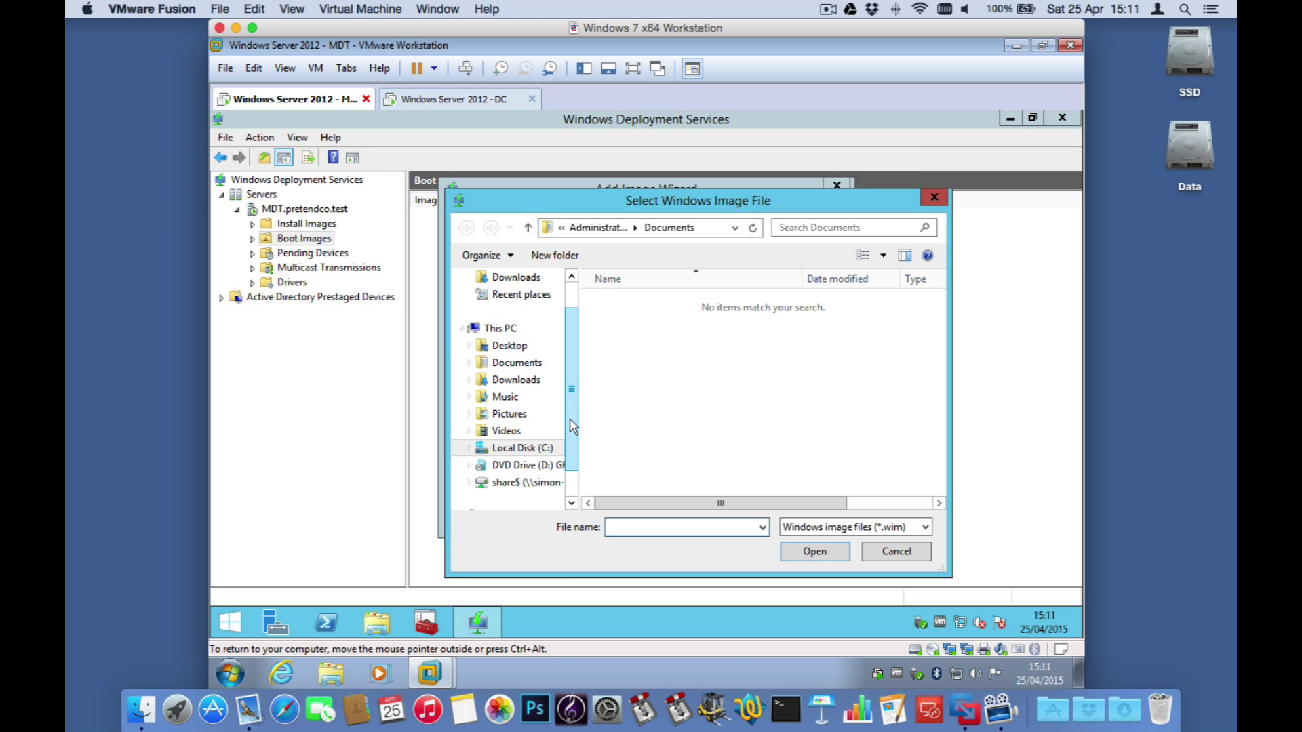
{"action": "left_click_drag", "start_coordinate": [569, 426], "coordinate": [571, 375]}
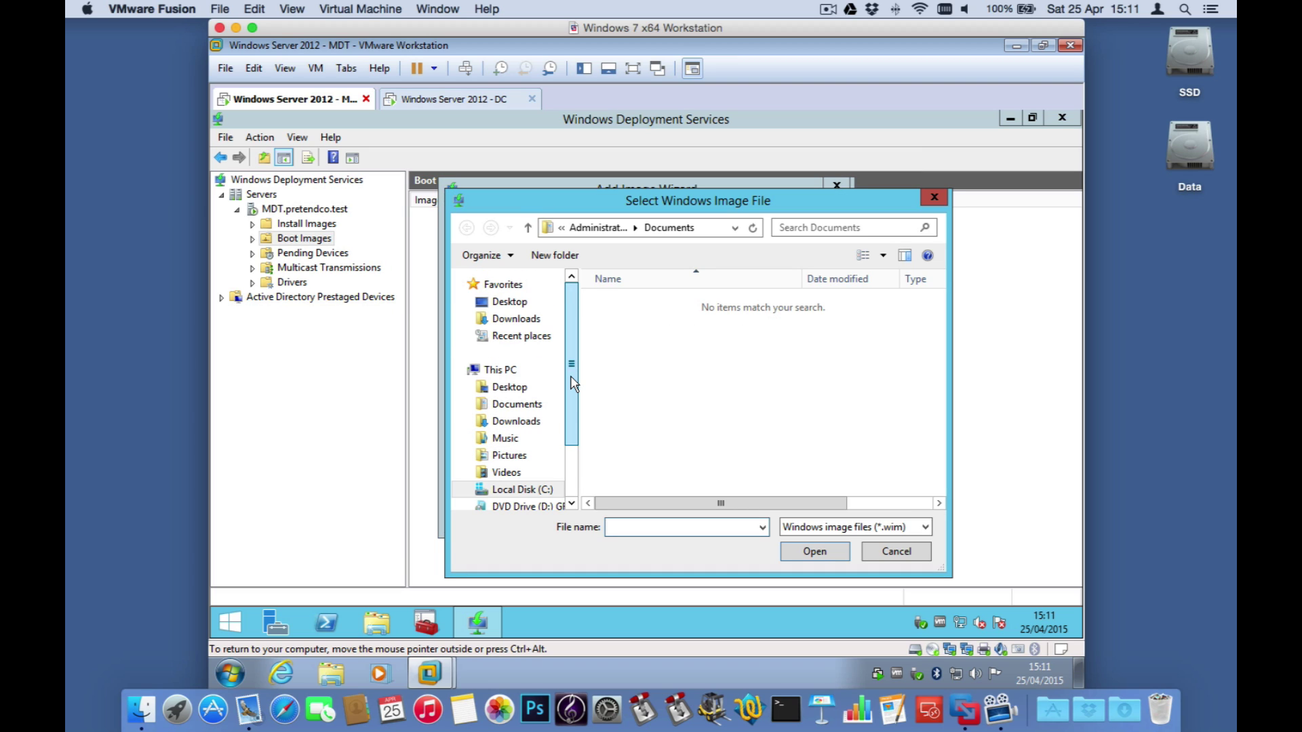
{"action": "left_click", "coordinate": [503, 490]}
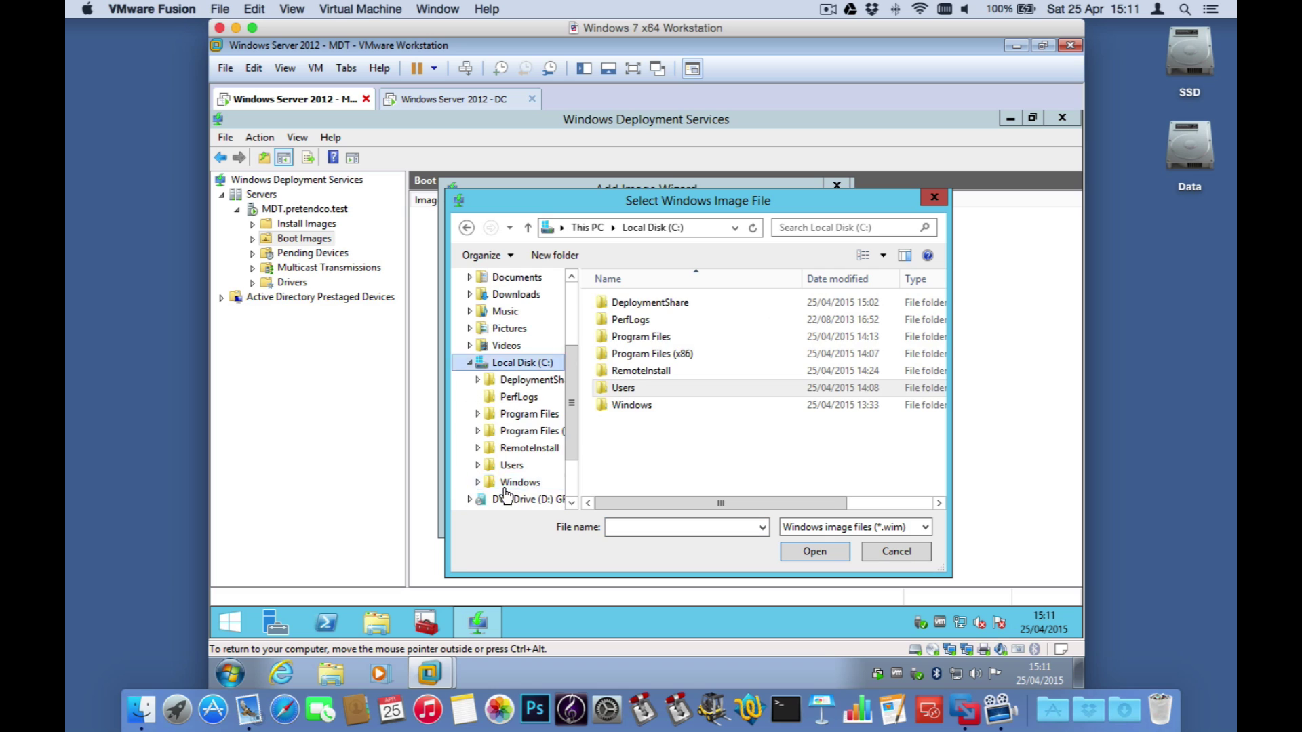
{"action": "double_click", "coordinate": [640, 304]}
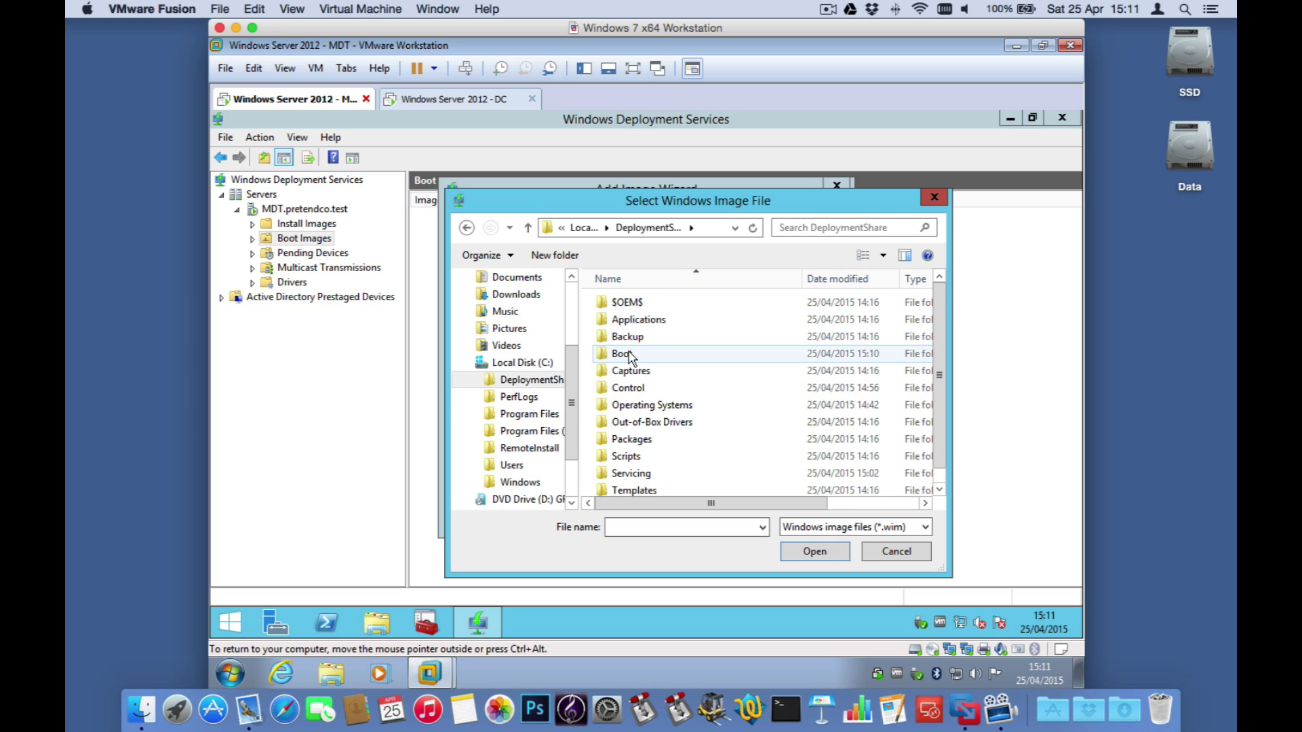
{"action": "double_click", "coordinate": [629, 355]}
{"action": "double_click", "coordinate": [678, 336]}
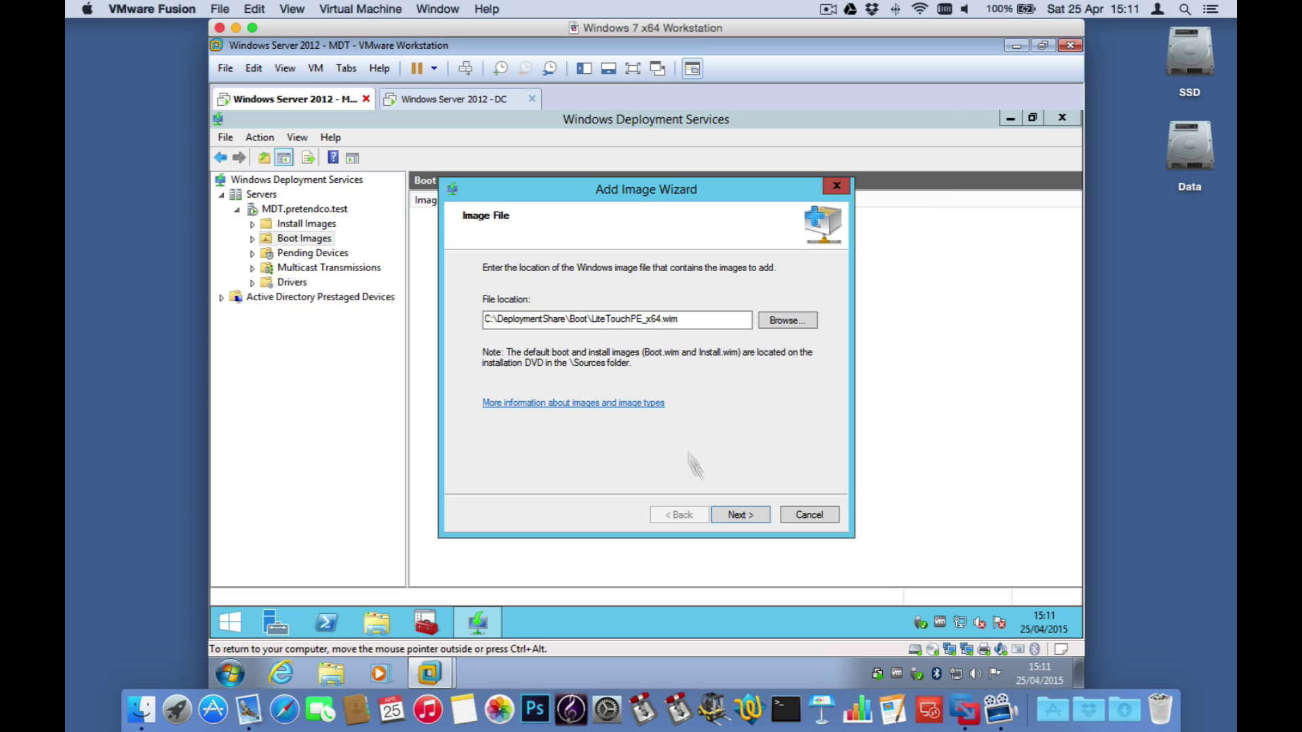
Step: Add the image under the name Lite Touch Windows PE (x64) and finish the wizard
{"action": "left_click", "coordinate": [742, 514]}
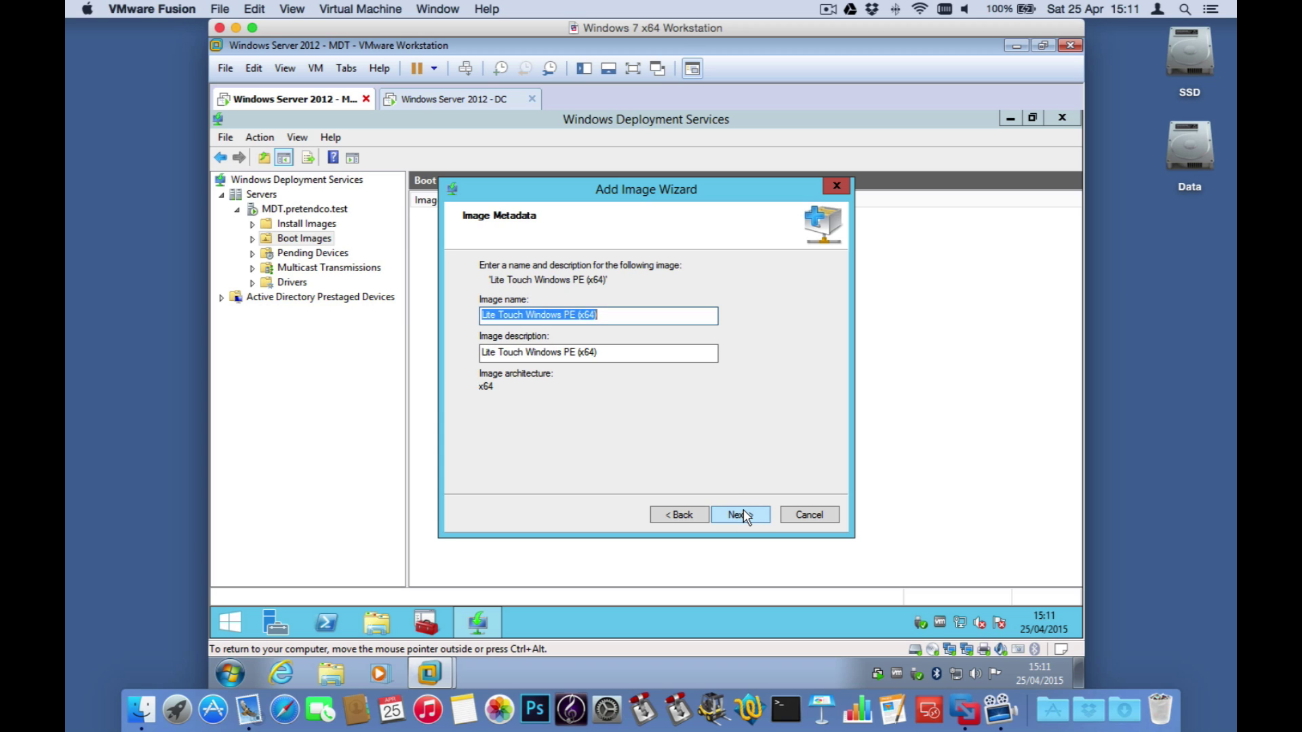
{"action": "left_click", "coordinate": [742, 514]}
{"action": "left_click", "coordinate": [742, 514]}
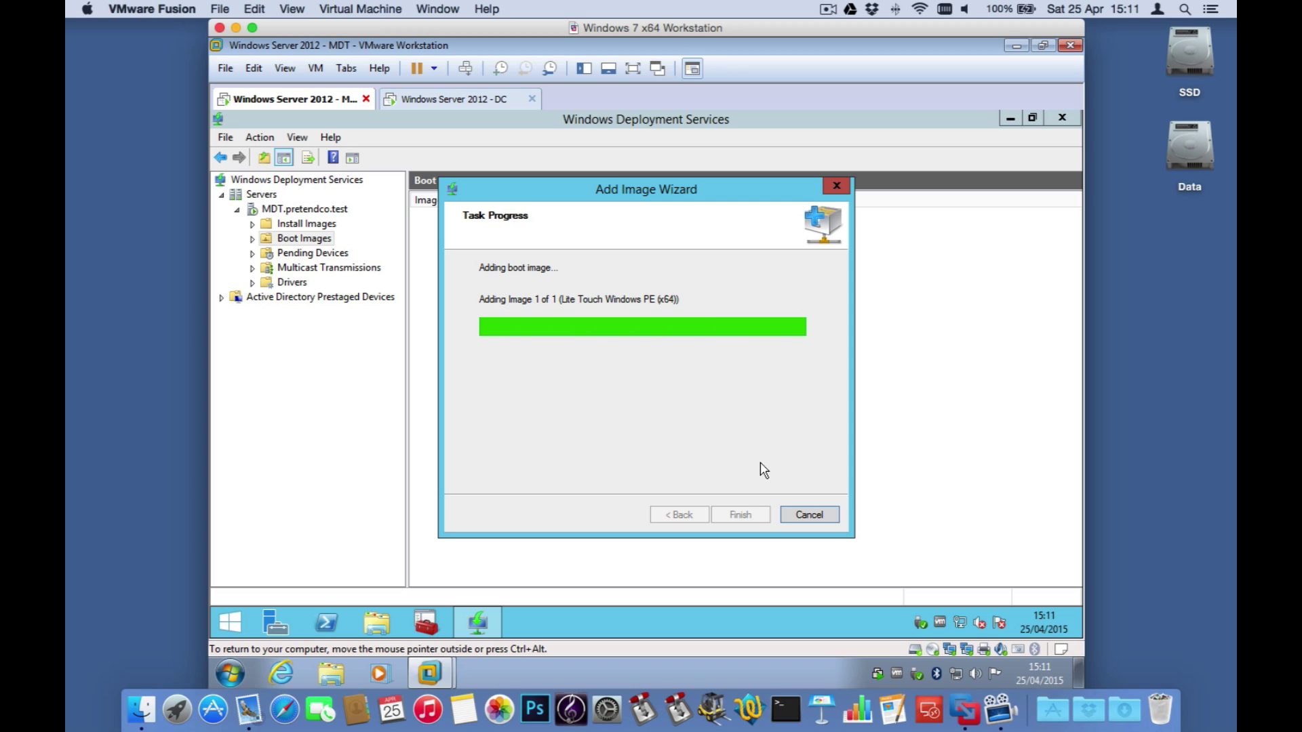
{"action": "left_click", "coordinate": [750, 516]}
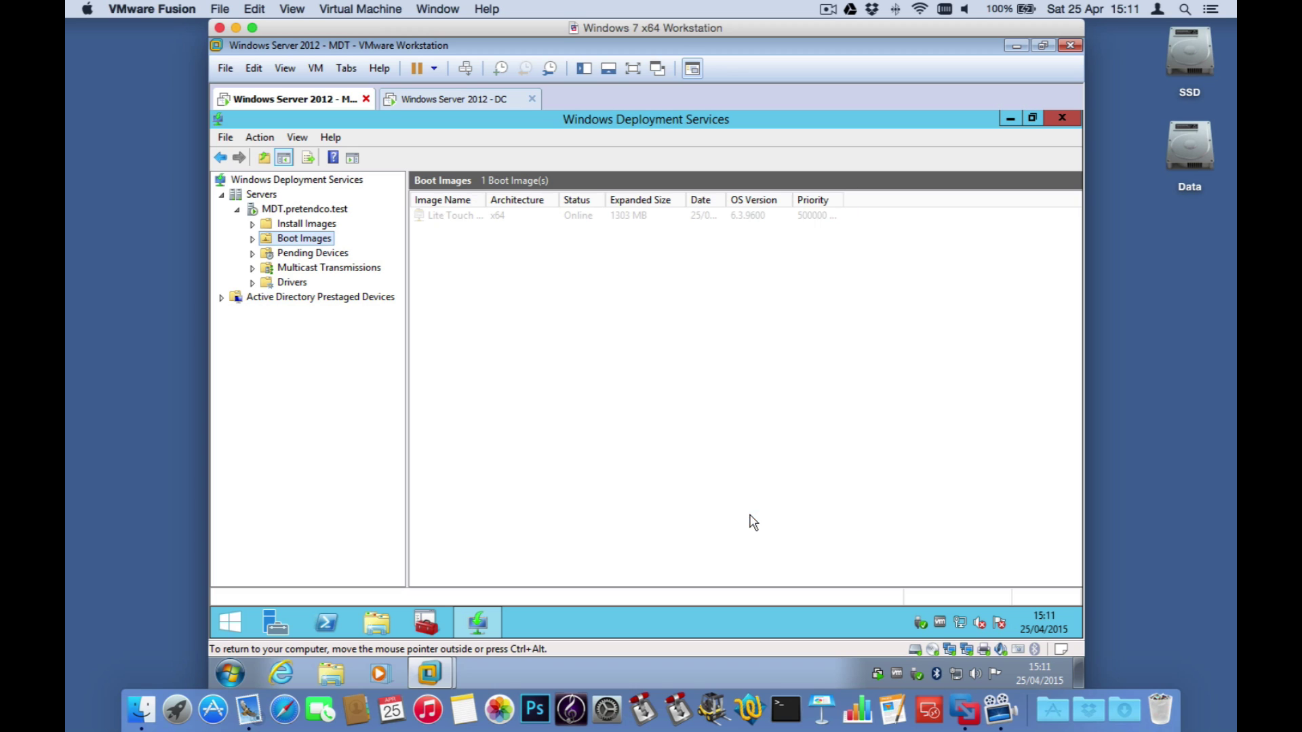
Step: Add LiteTouchPE_x86.wim as a boot image with its default name and description
{"action": "right_click", "coordinate": [319, 241]}
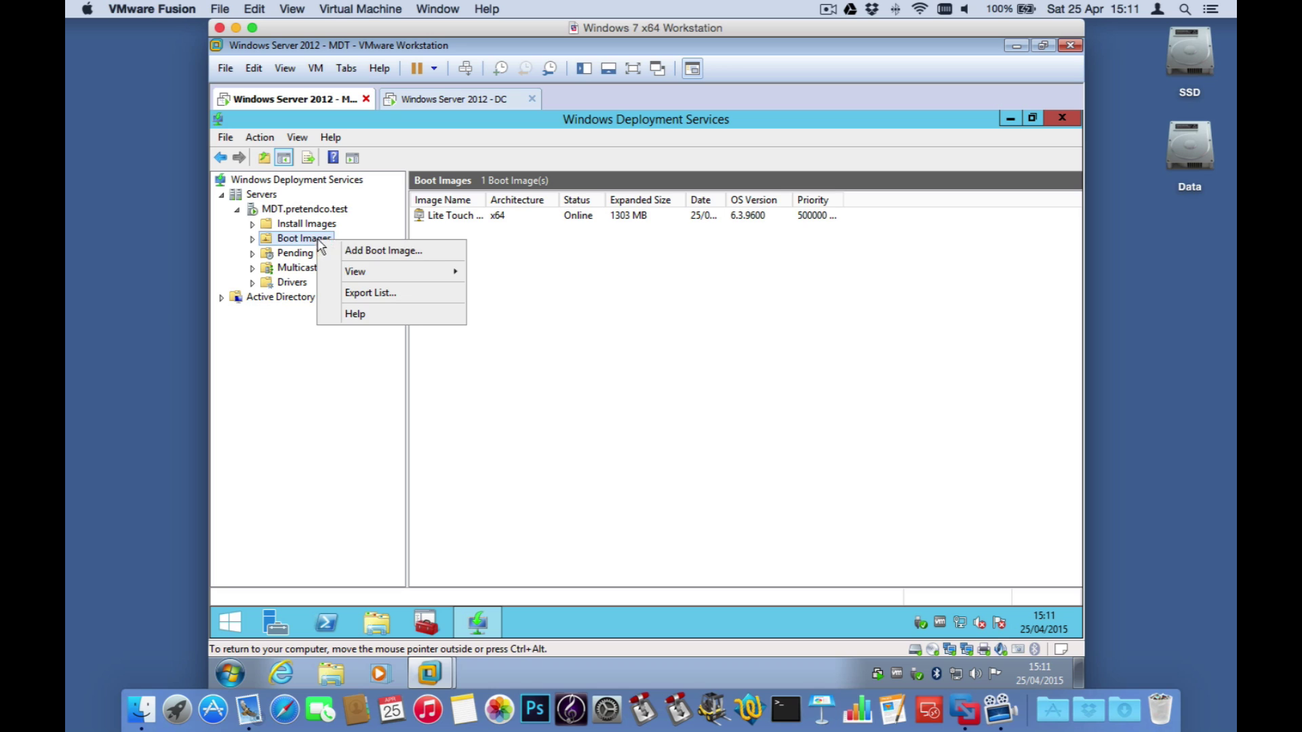
{"action": "left_click", "coordinate": [360, 250]}
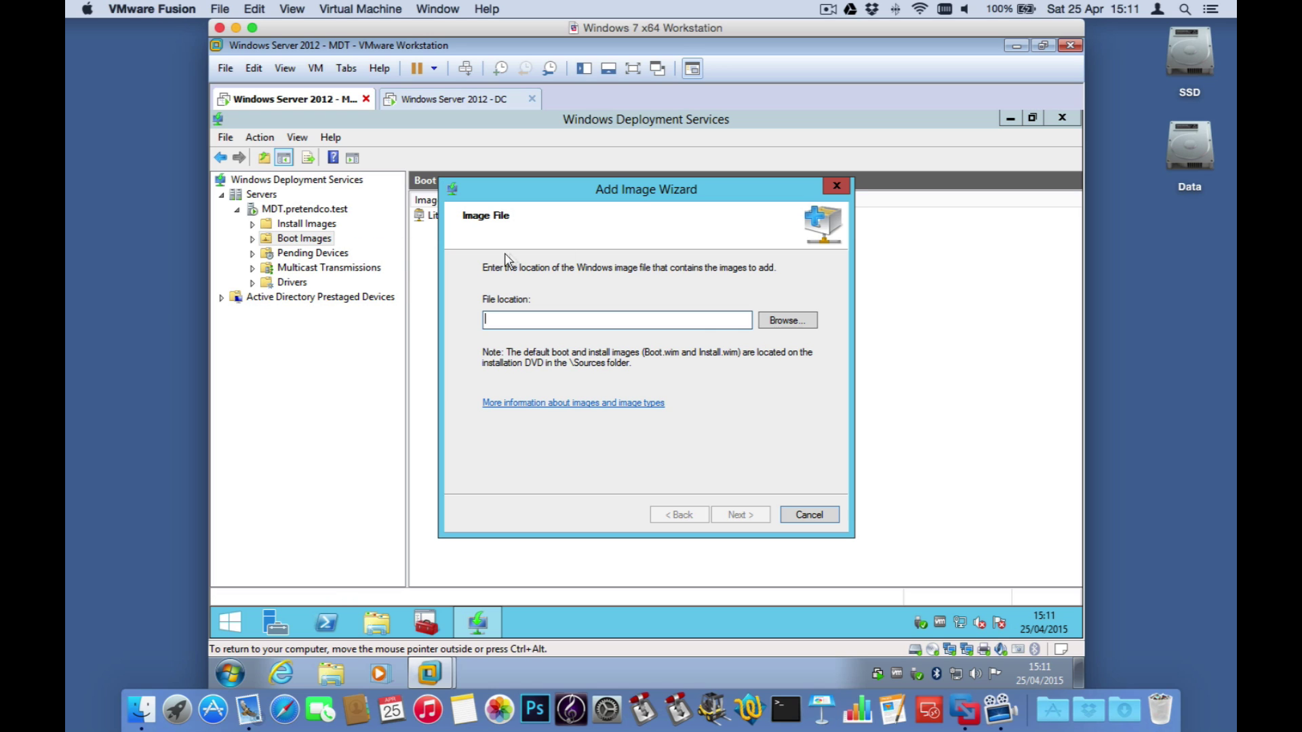
{"action": "left_click", "coordinate": [792, 324]}
{"action": "left_click", "coordinate": [651, 353]}
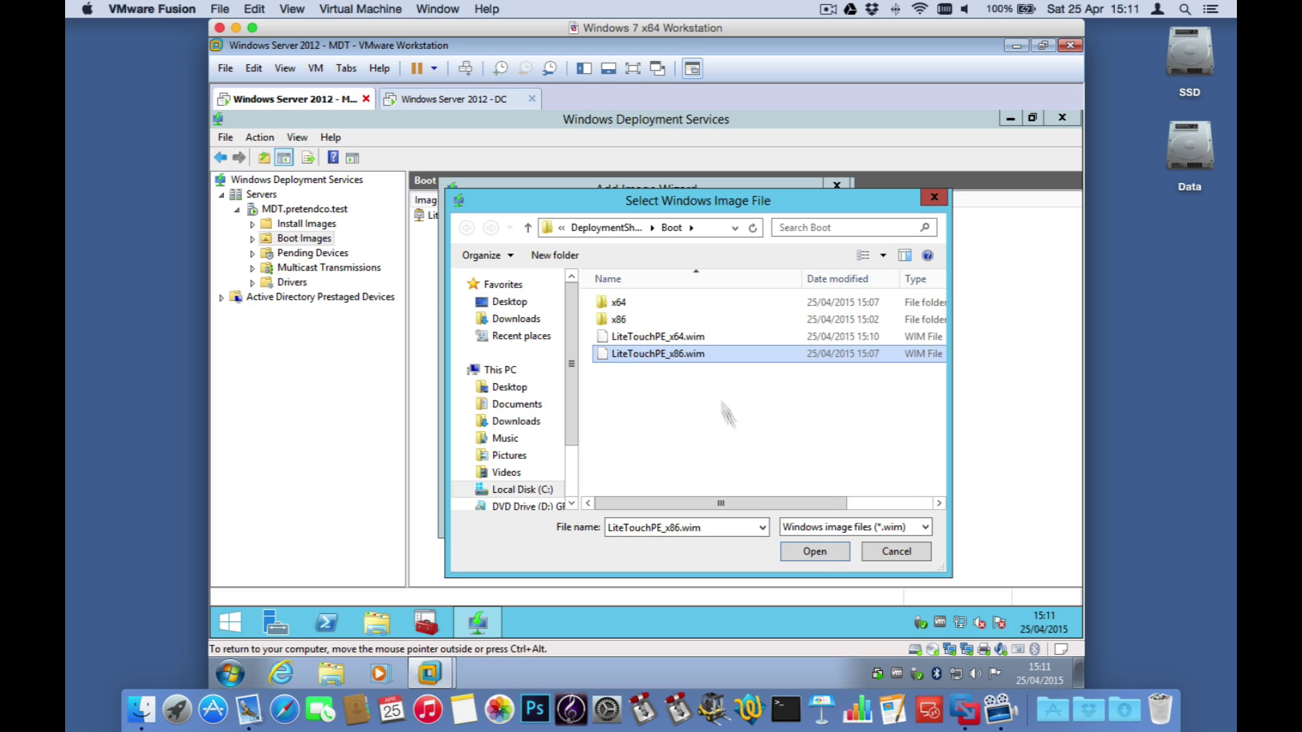
{"action": "left_click", "coordinate": [816, 553]}
{"action": "left_click", "coordinate": [751, 517]}
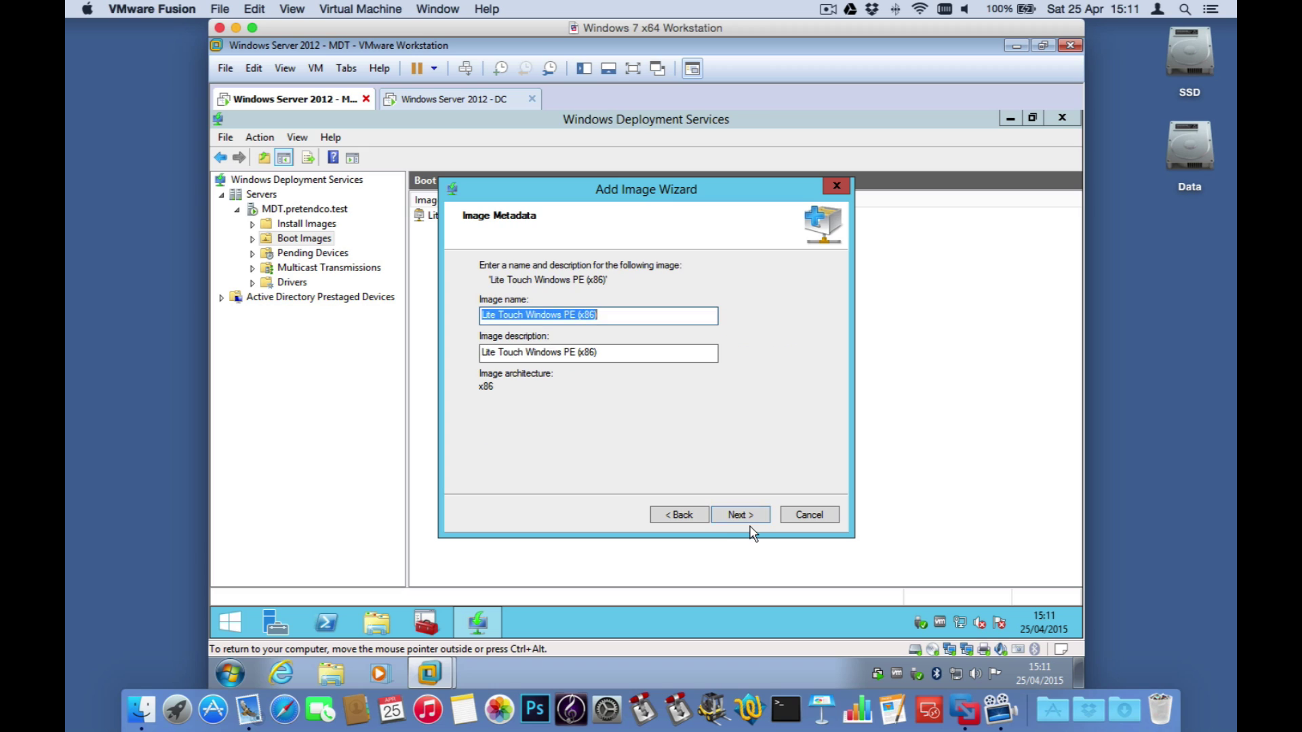
{"action": "left_click", "coordinate": [751, 518]}
{"action": "left_click", "coordinate": [751, 513]}
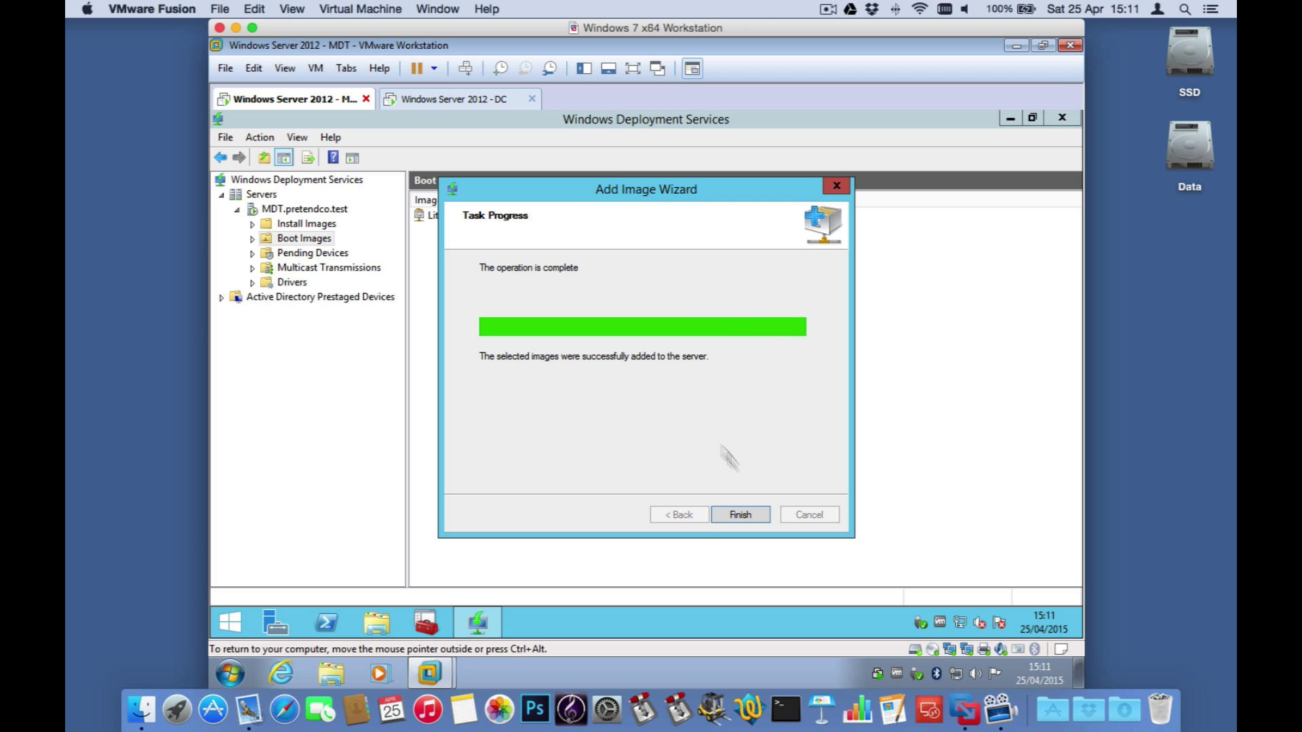
{"action": "left_click", "coordinate": [746, 515]}
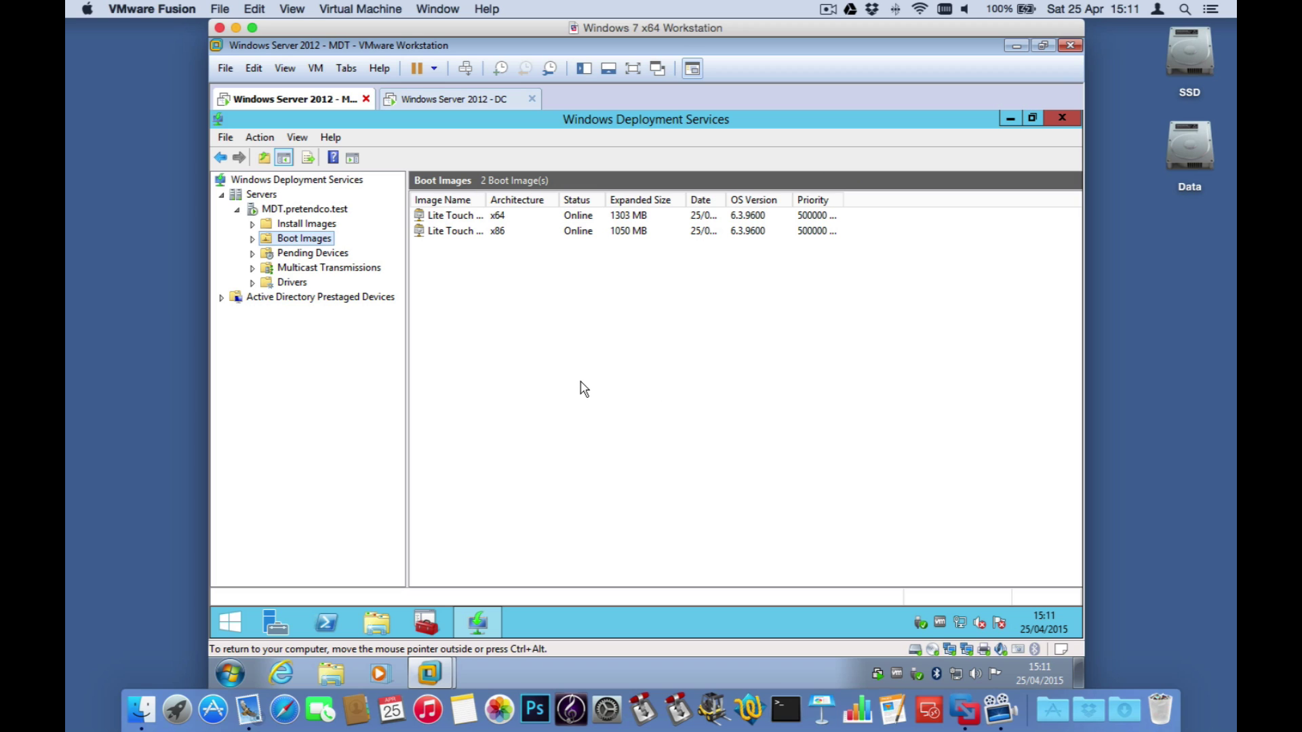
Step: Widen the Image Name column and check the x64 and x86 Lite Touch entries
{"action": "left_click_drag", "start_coordinate": [486, 200], "coordinate": [543, 200]}
{"action": "left_click", "coordinate": [553, 218]}
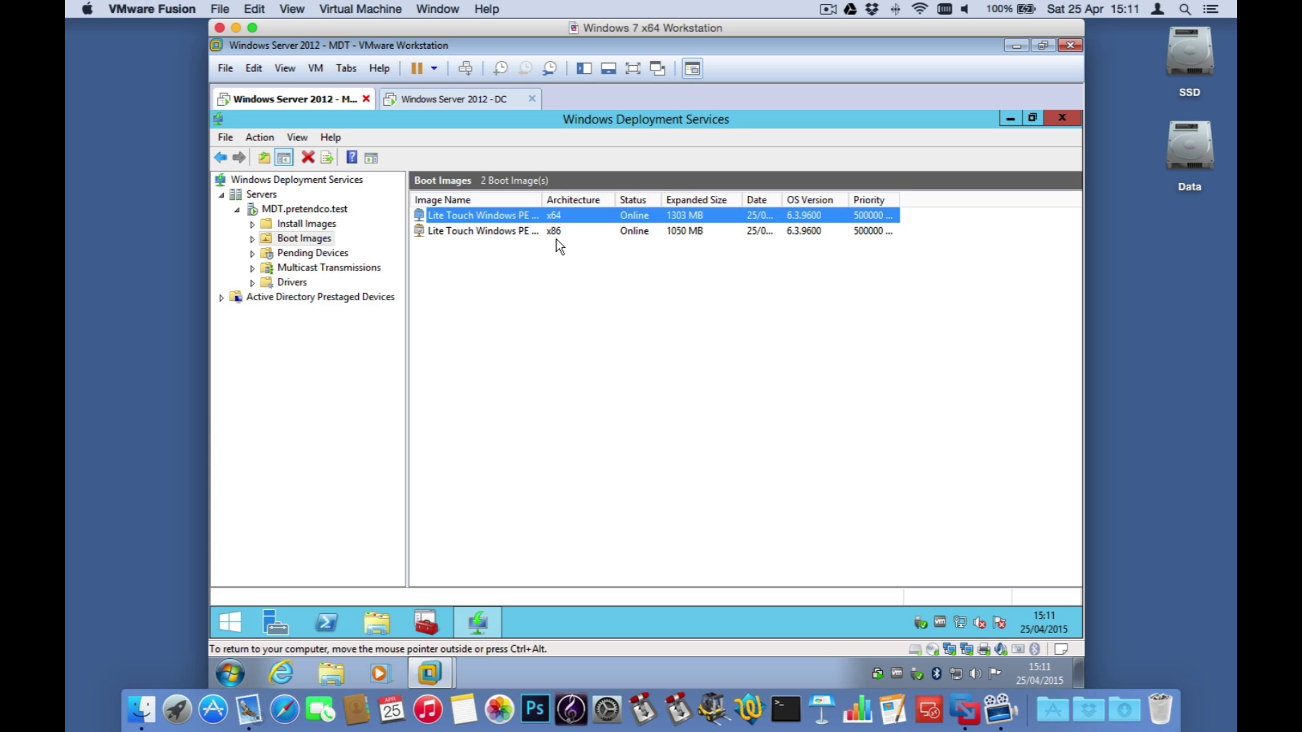
{"action": "left_click", "coordinate": [555, 231]}
{"action": "left_click", "coordinate": [763, 335]}
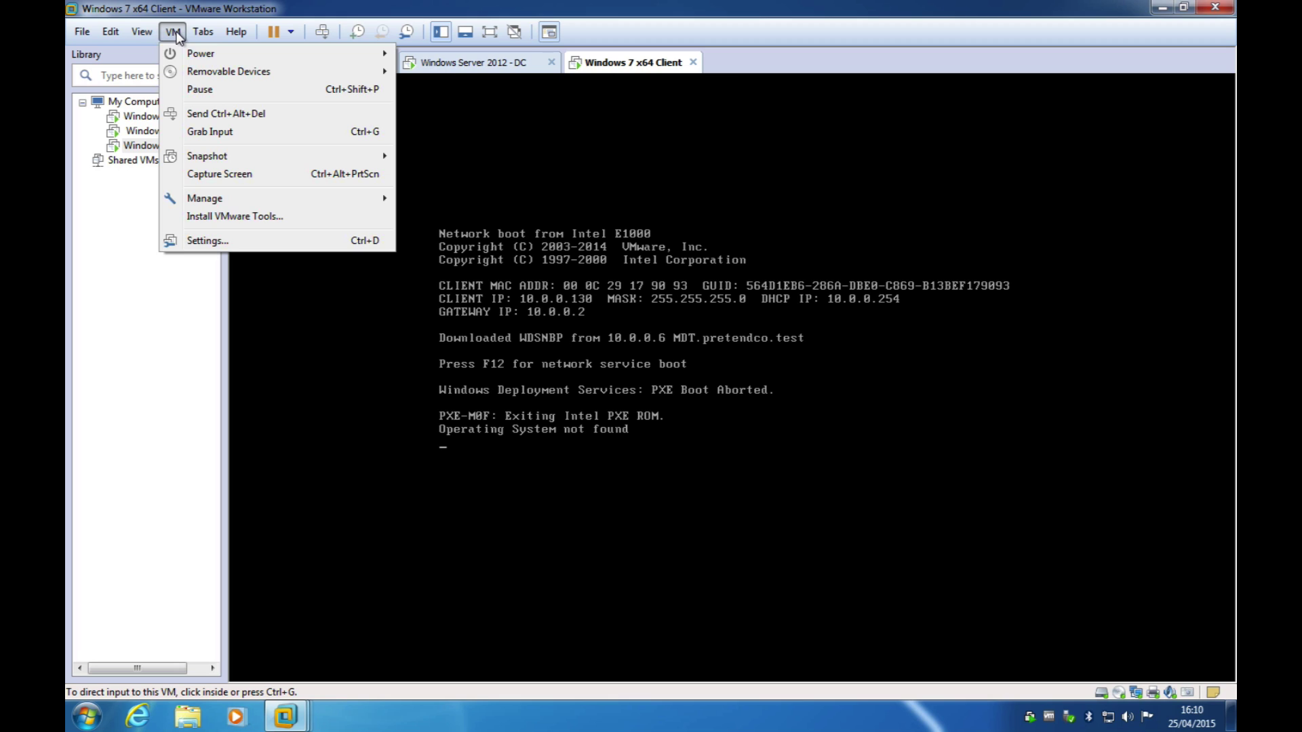
Step: Restart the Windows 7 client VM and choose Network boot from its Esc boot menu
{"action": "left_click", "coordinate": [216, 113]}
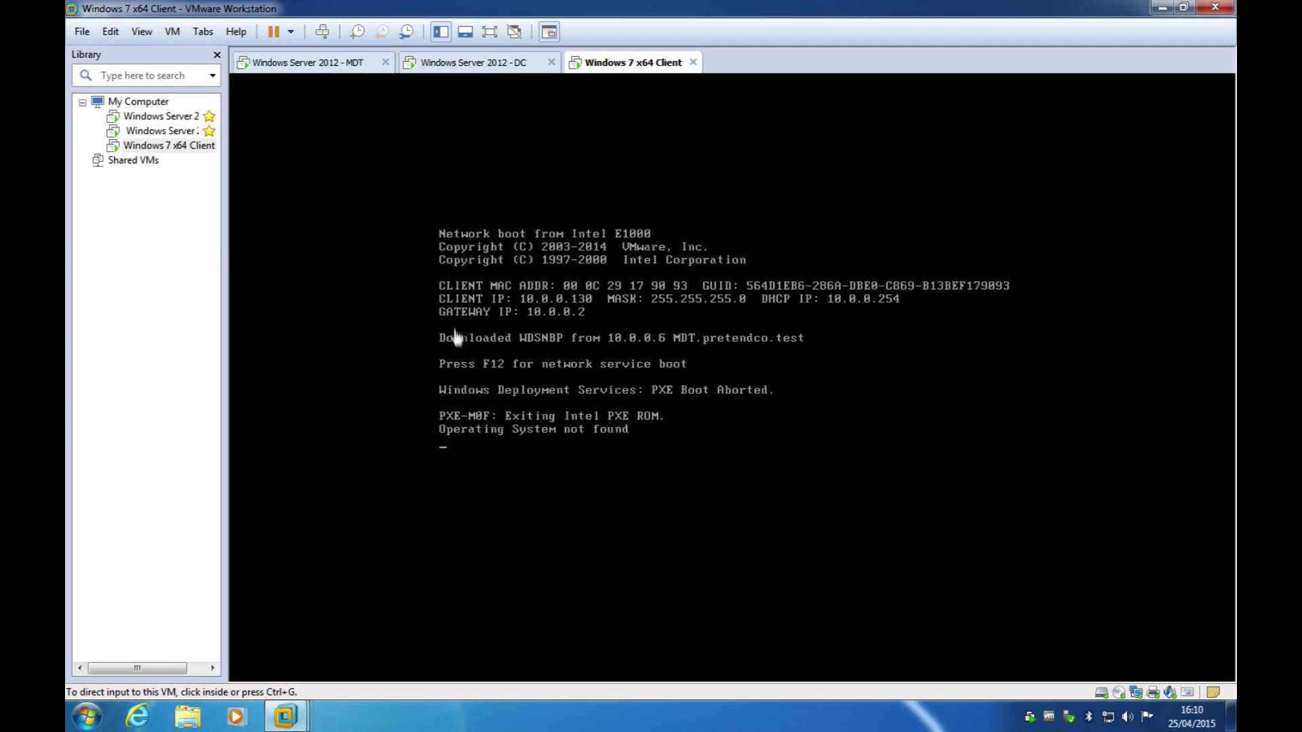
{"action": "left_click", "coordinate": [520, 368]}
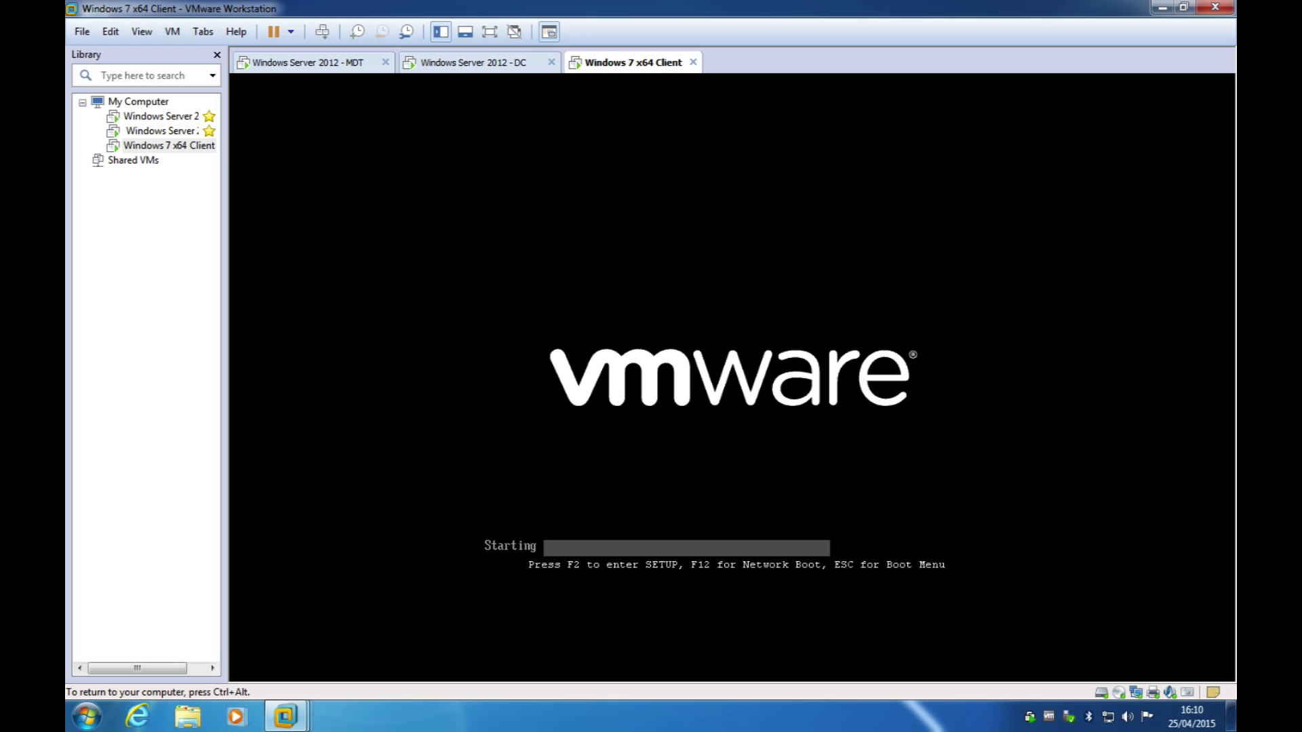
{"action": "key", "text": "Escape"}
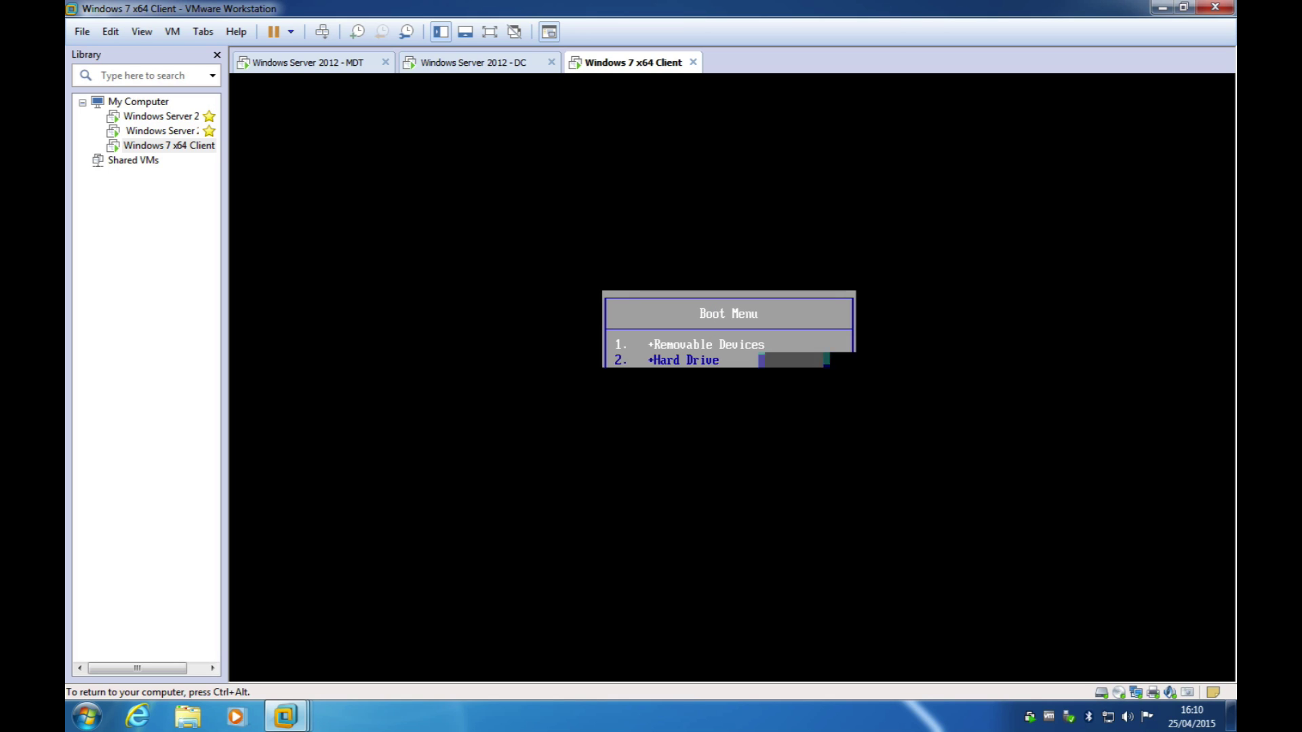
{"action": "key", "text": "Down"}
{"action": "key", "text": "Down"}
{"action": "key", "text": "Down"}
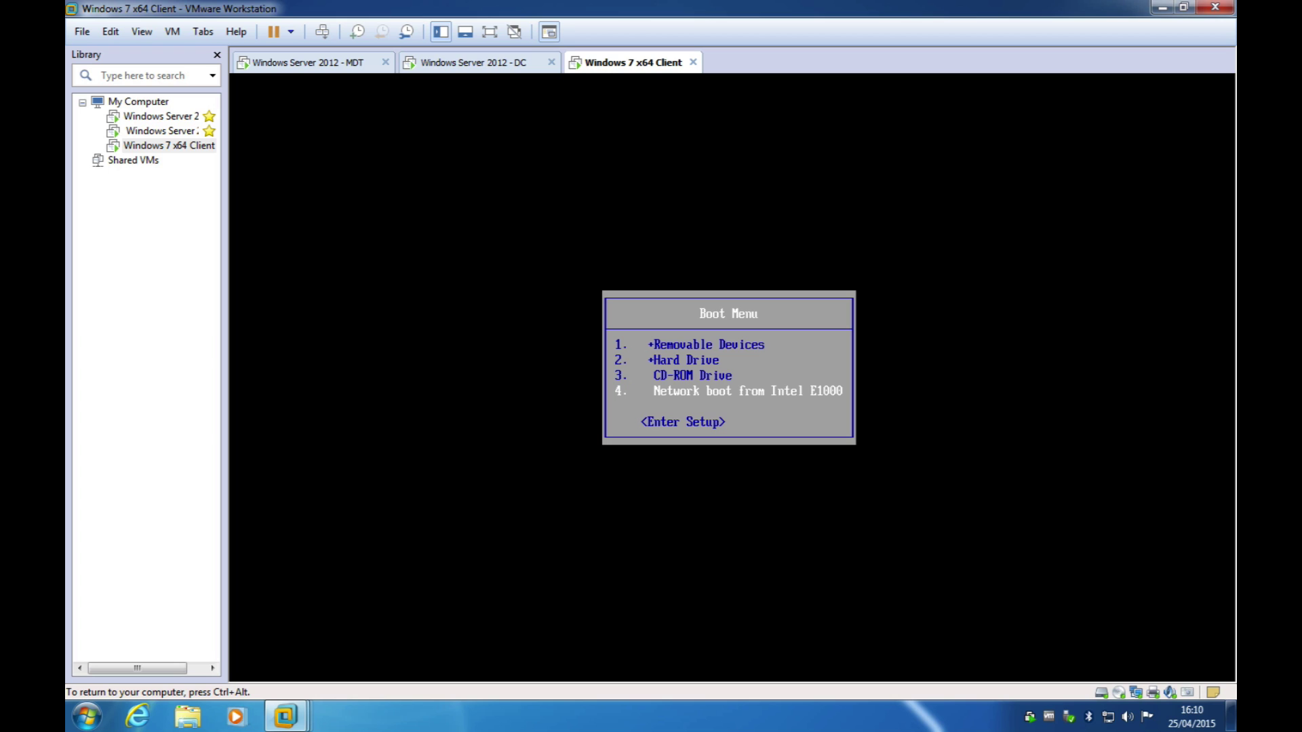
{"action": "key", "text": "Return"}
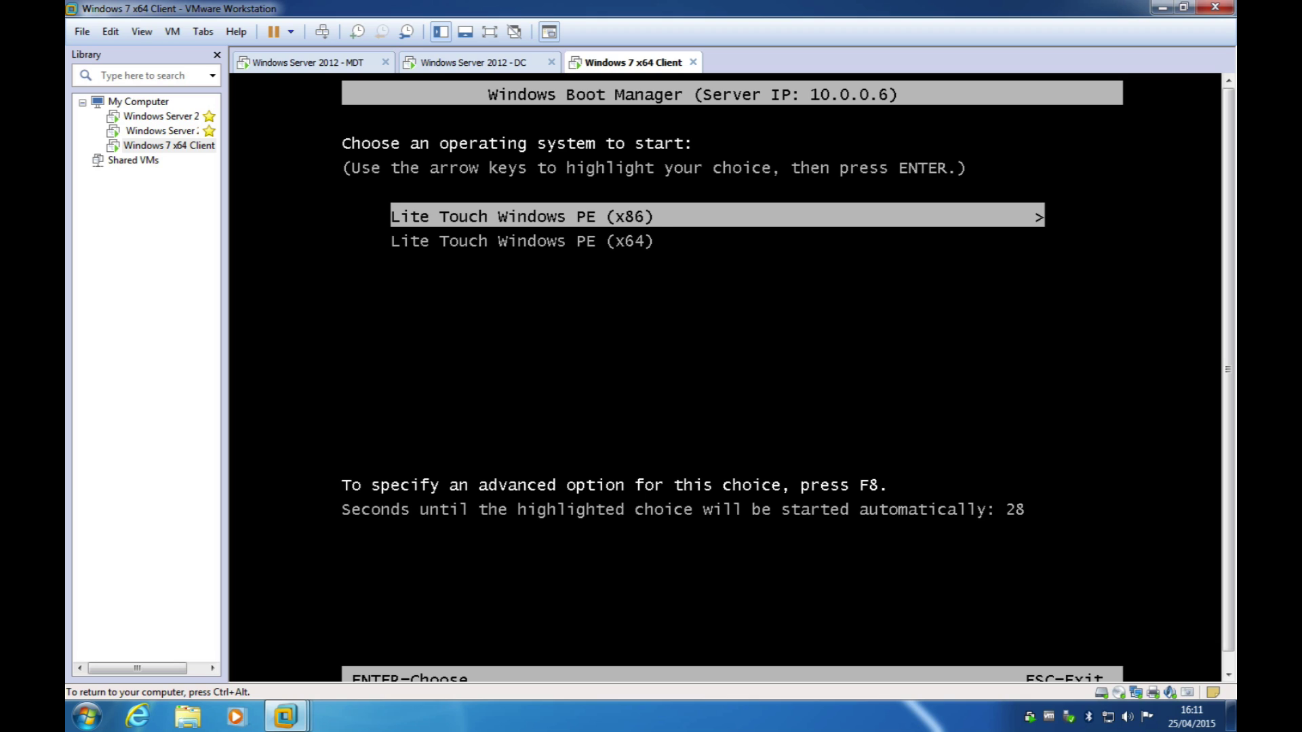
Step: Boot Lite Touch Windows PE (x64) from Windows Boot Manager, then release input from the VM
{"action": "key", "text": "Down"}
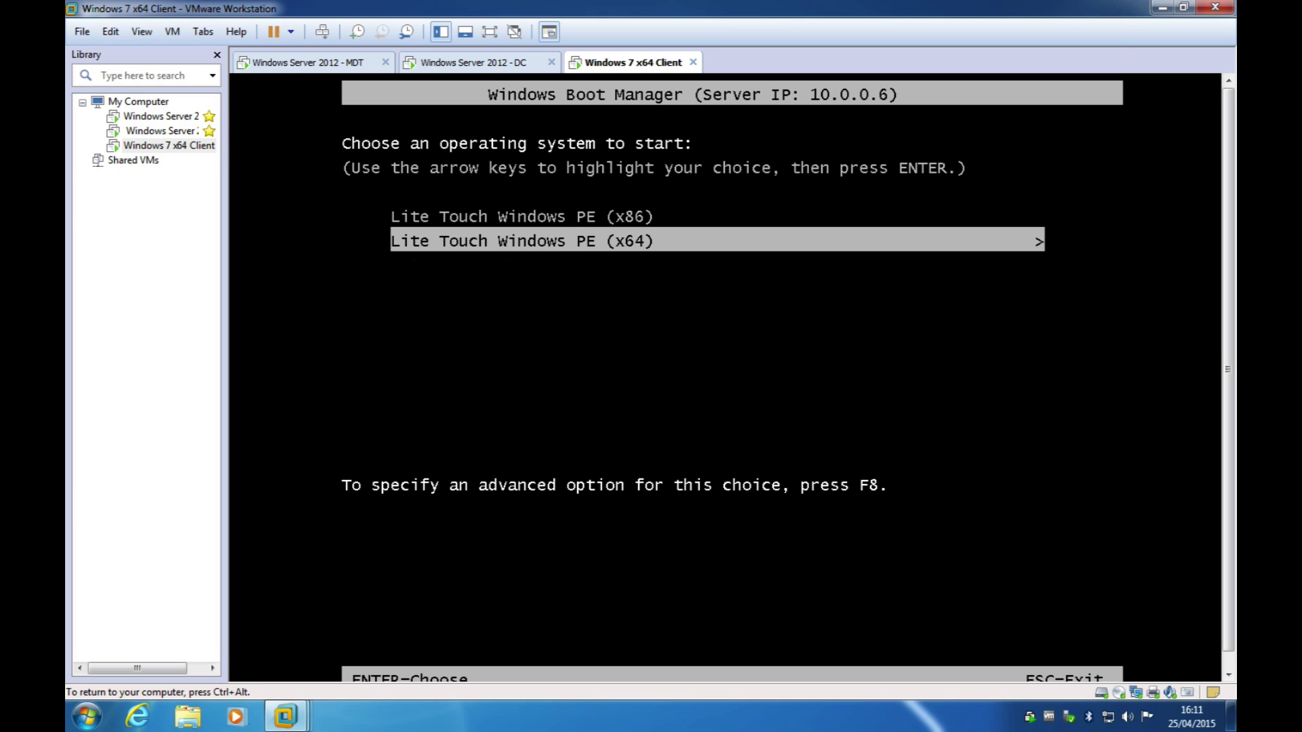
{"action": "key", "text": "Return"}
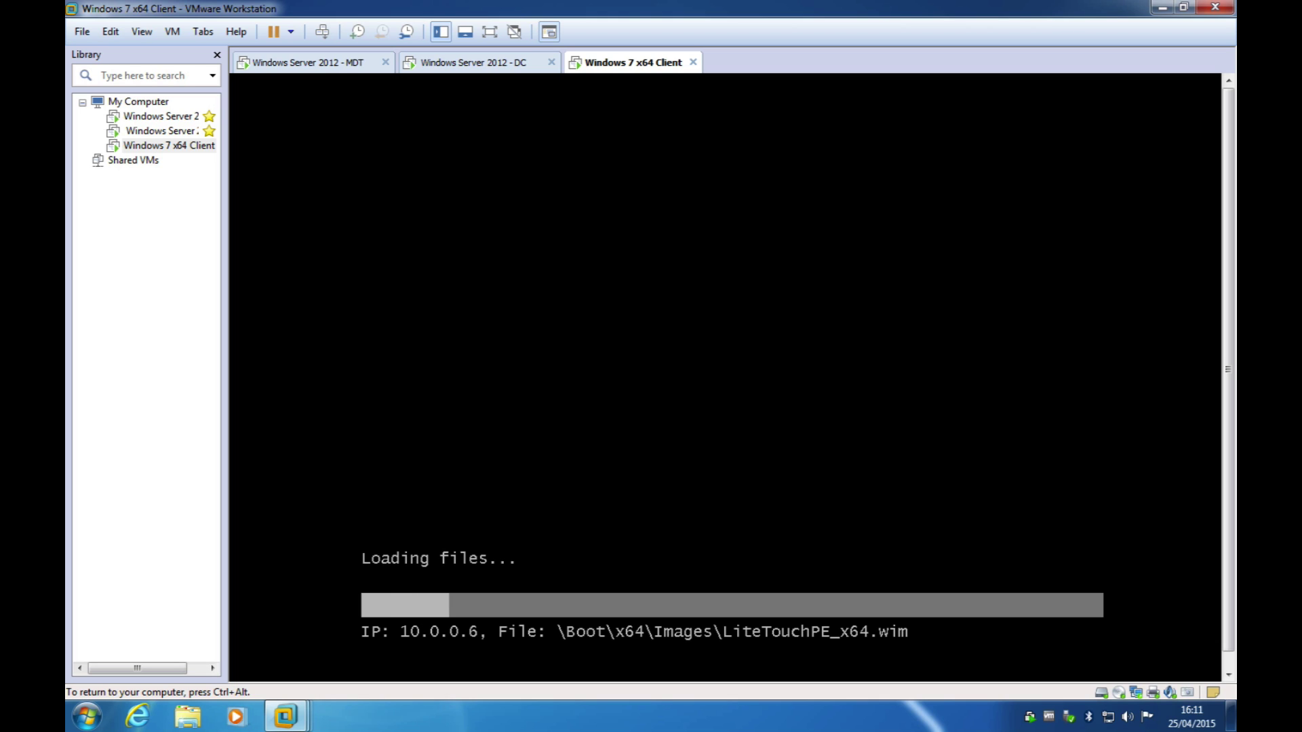
{"action": "key", "text": "ctrl+alt"}
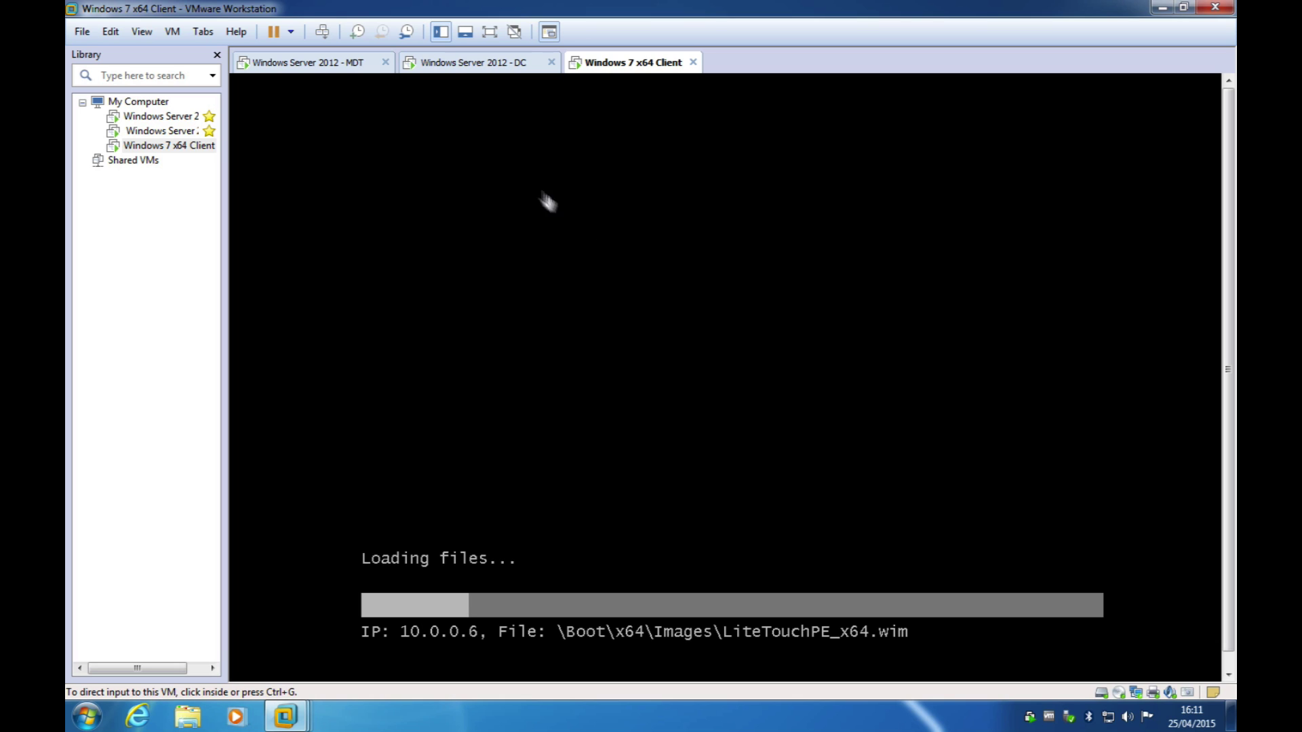
Step: Switch to the MDT server VM and send Ctrl+Alt+Del to its lock screen
{"action": "left_click", "coordinate": [337, 62]}
{"action": "left_click", "coordinate": [374, 184]}
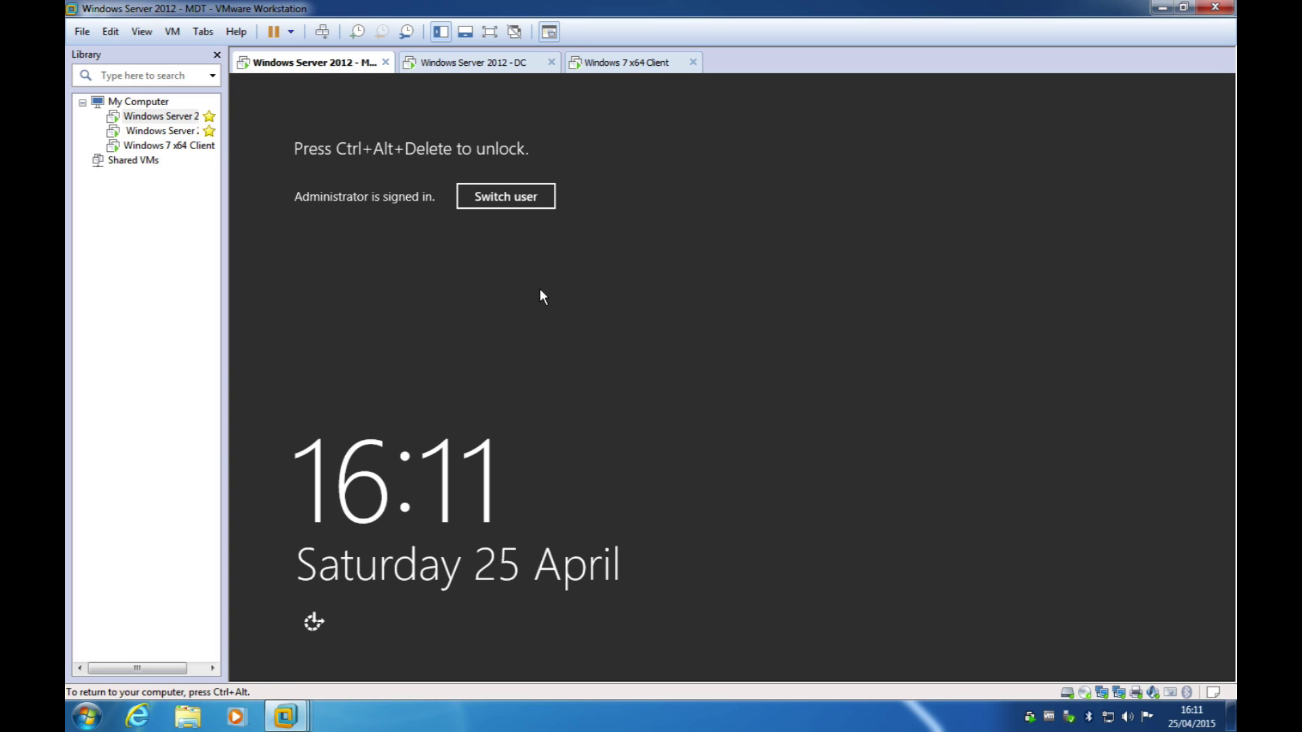
{"action": "key", "text": "ctrl+alt"}
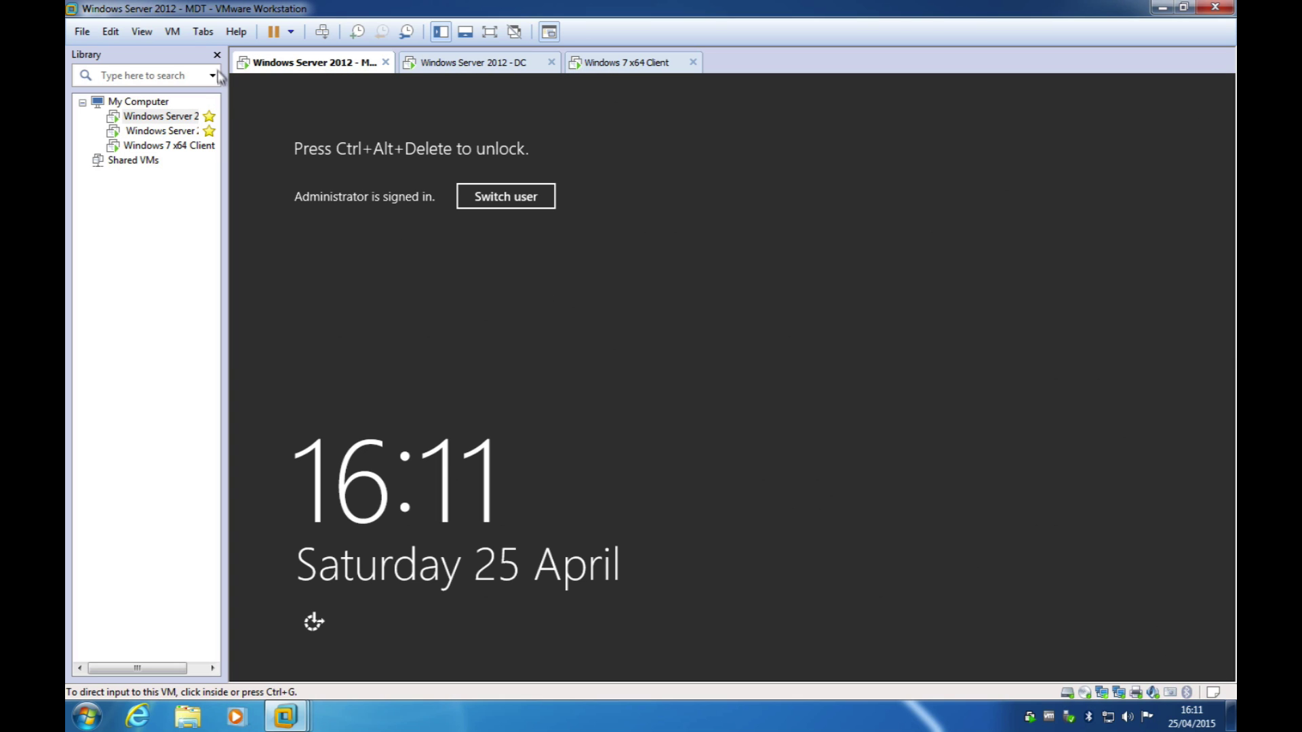
{"action": "left_click", "coordinate": [141, 31]}
{"action": "mouse_move", "coordinate": [172, 31]}
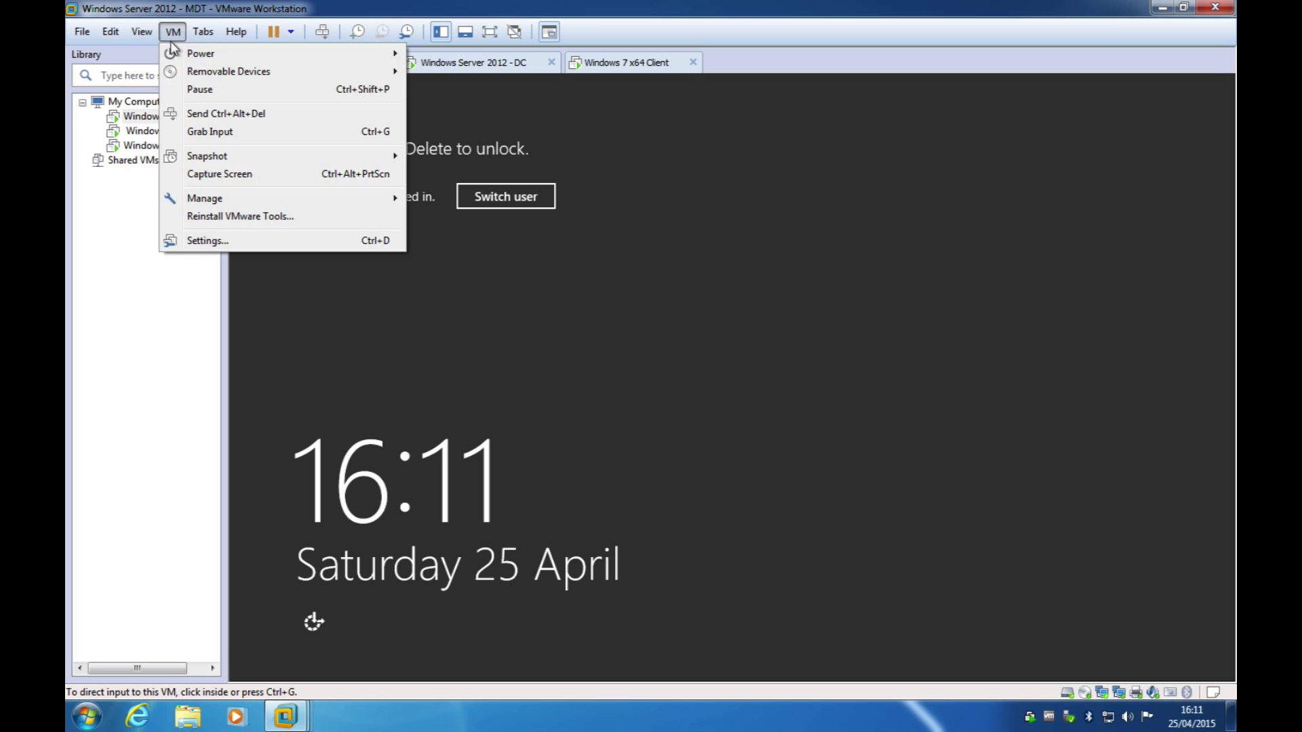
{"action": "left_click", "coordinate": [203, 110]}
Step: Sign in with the account password, select the x64 boot image, then return to the client VM
{"action": "type", "text": "P@s"}
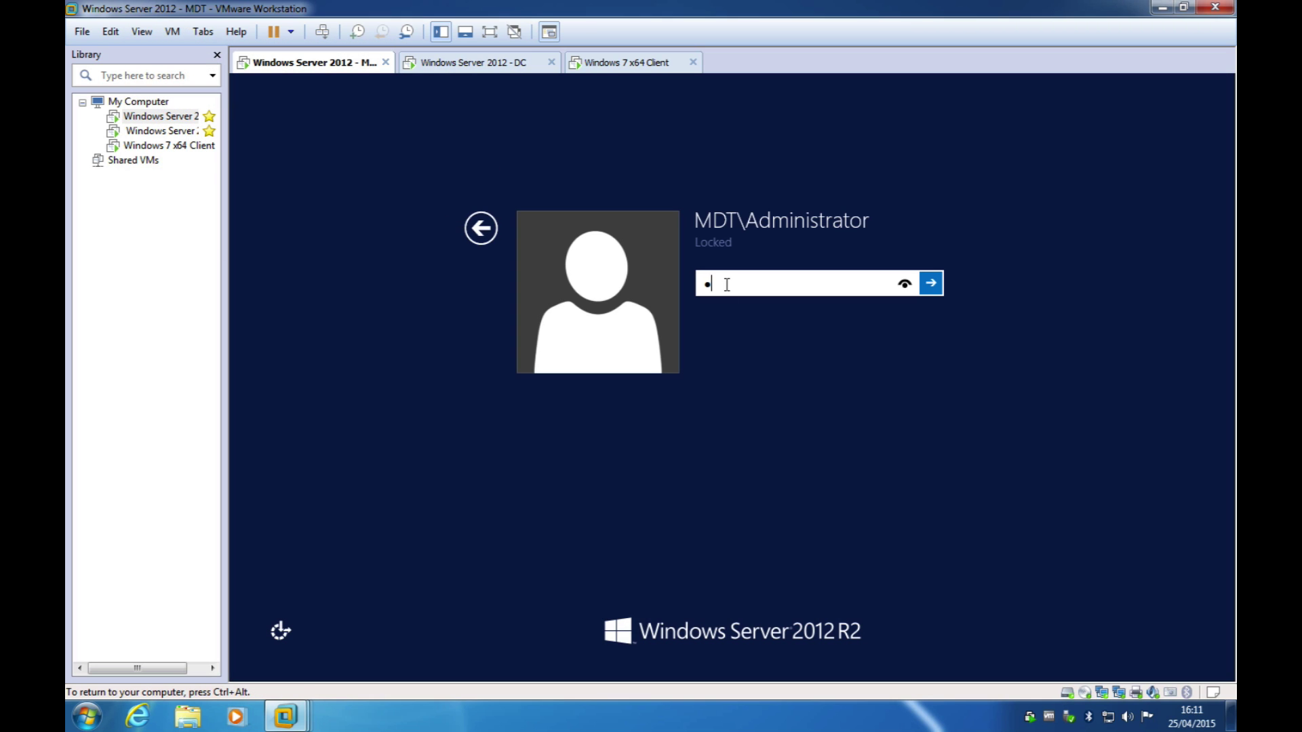
{"action": "type", "text": "sw0rd"}
{"action": "key", "text": "Return"}
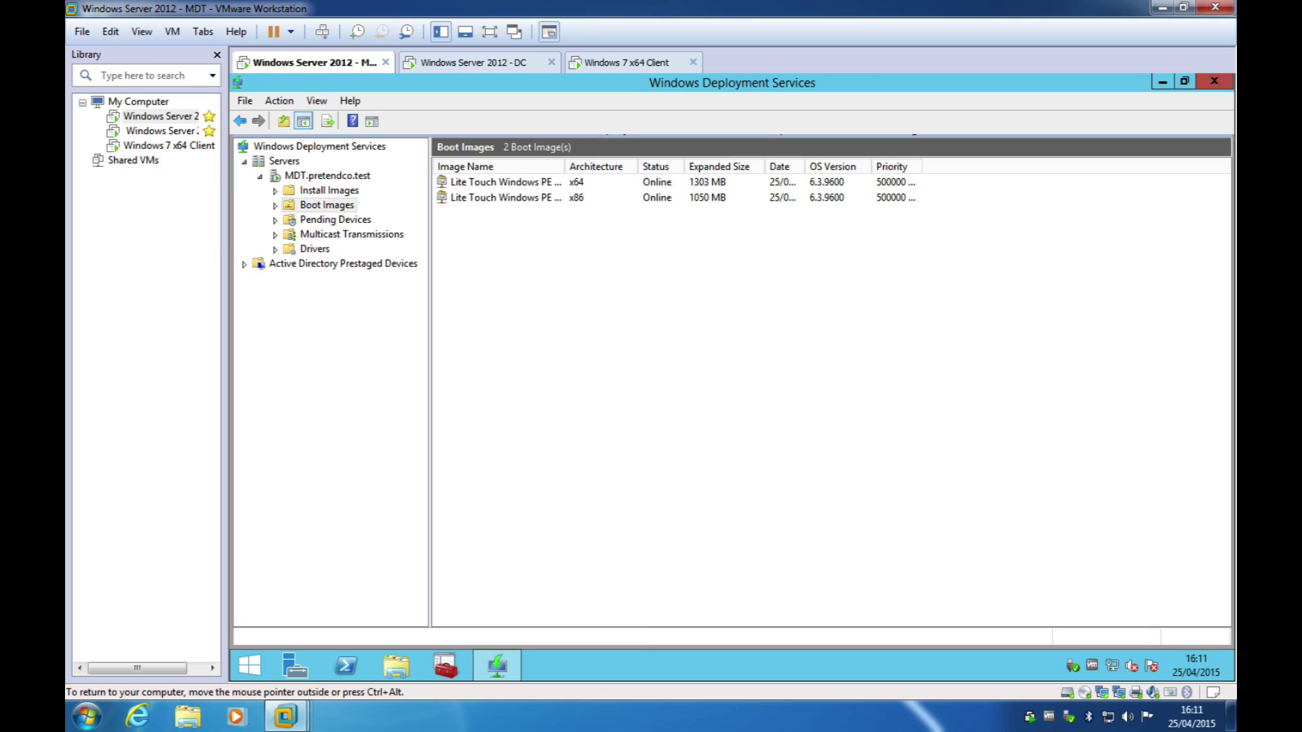
{"action": "left_click", "coordinate": [582, 183]}
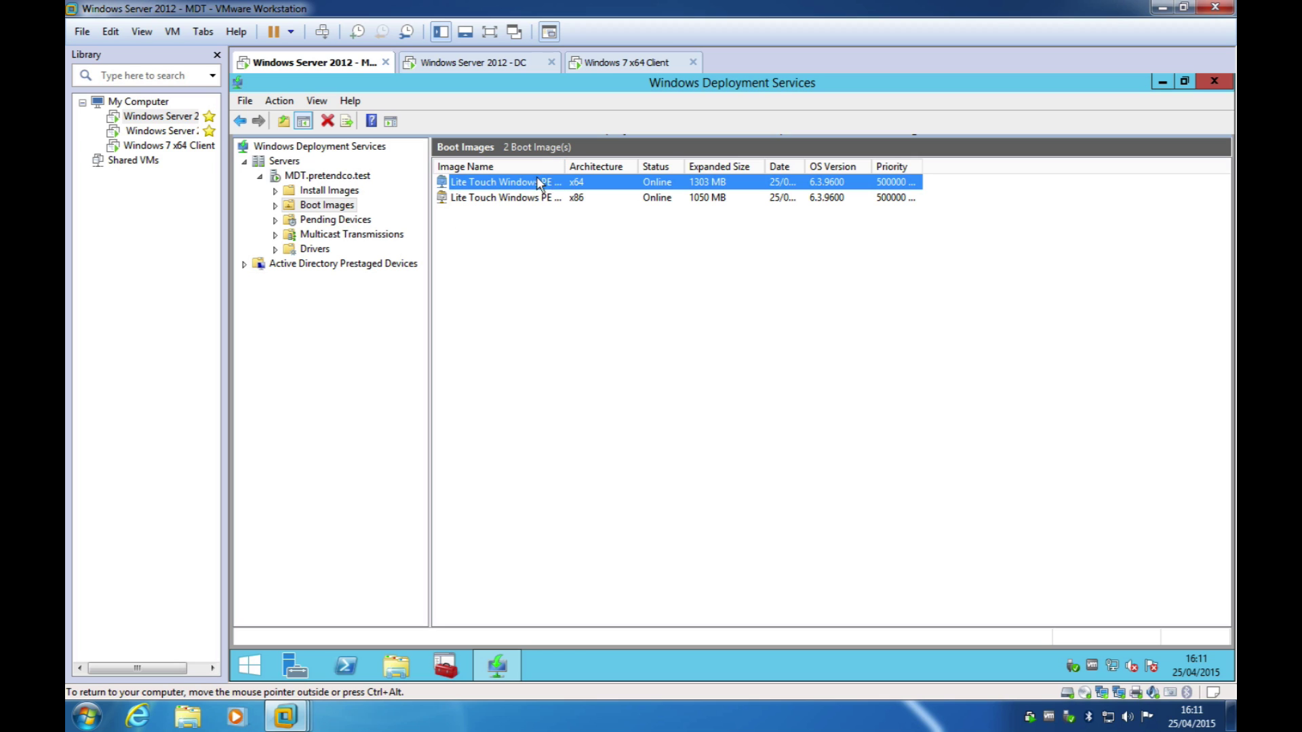
{"action": "left_click", "coordinate": [627, 63]}
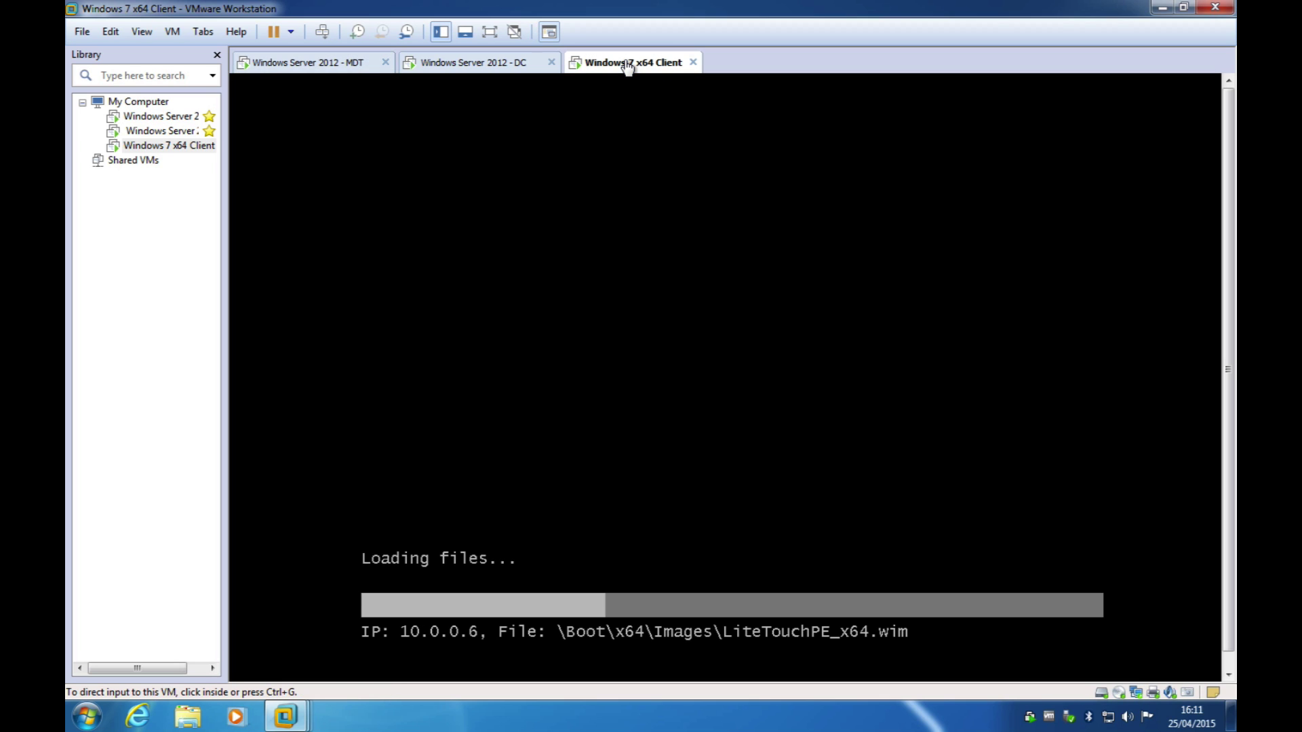
Step: Close the Library sidebar so the Windows 7 client console fills the window
{"action": "left_click", "coordinate": [217, 57]}
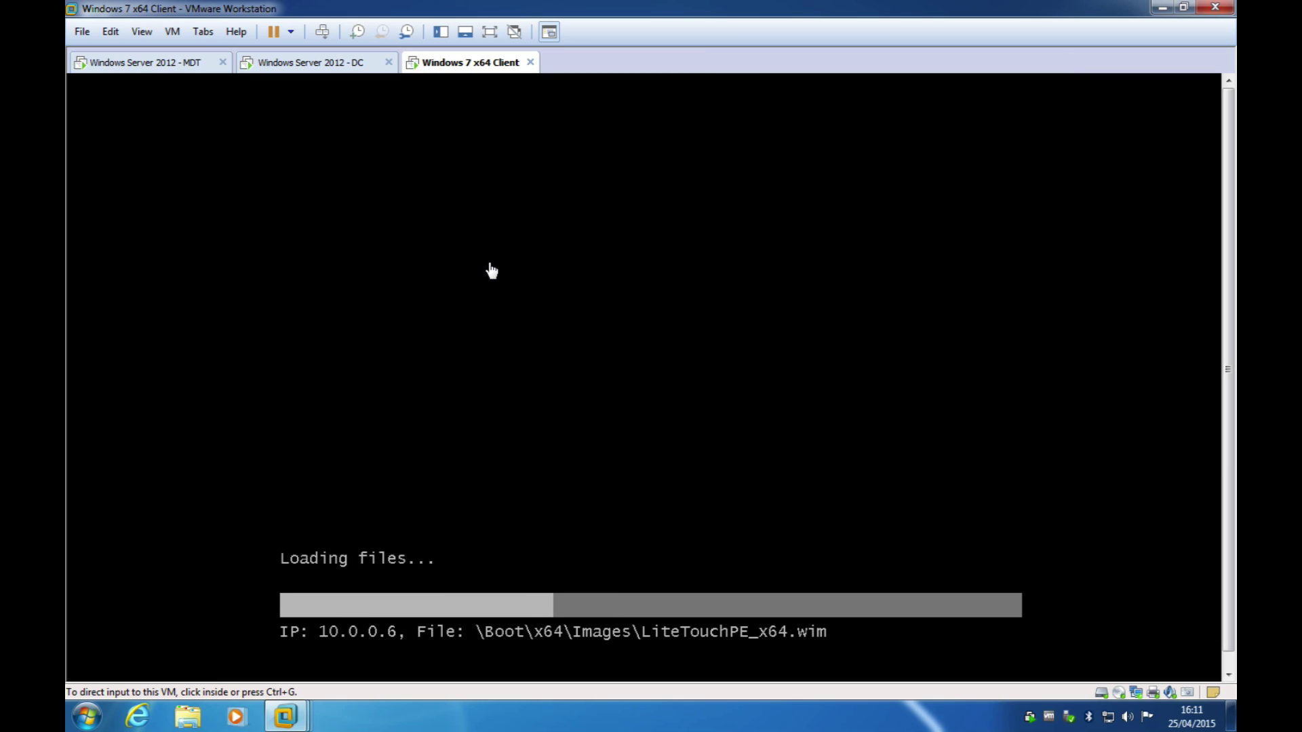